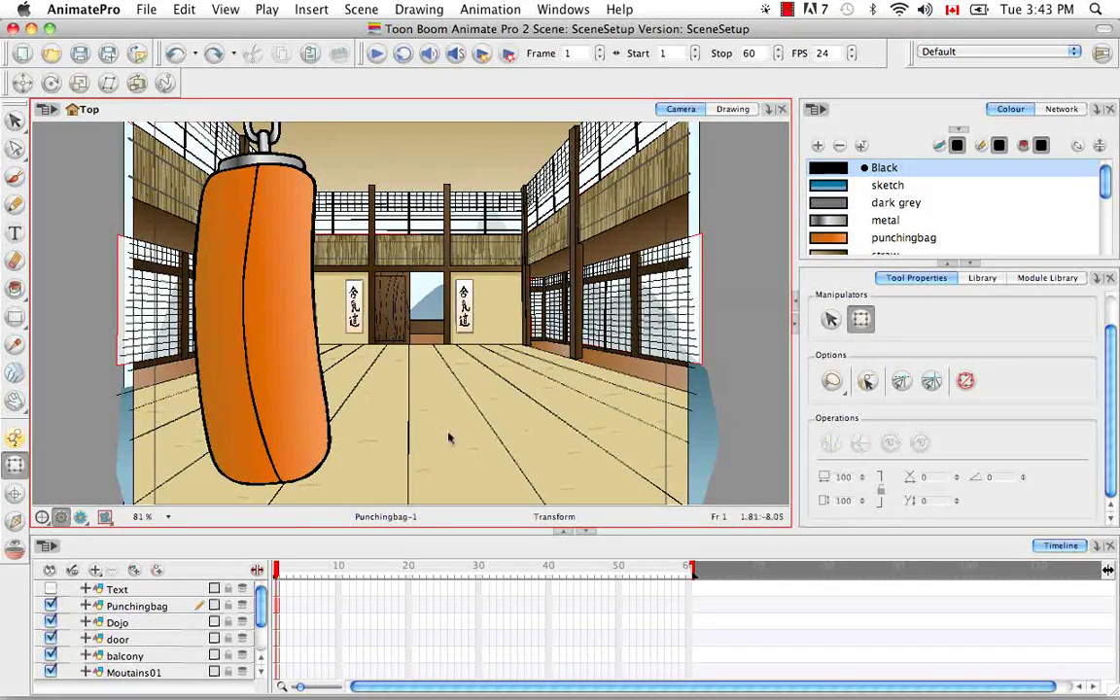
Try the bounding-box selection display style on the punching bag, then turn it back off
{"action": "left_click", "coordinate": [434, 313]}
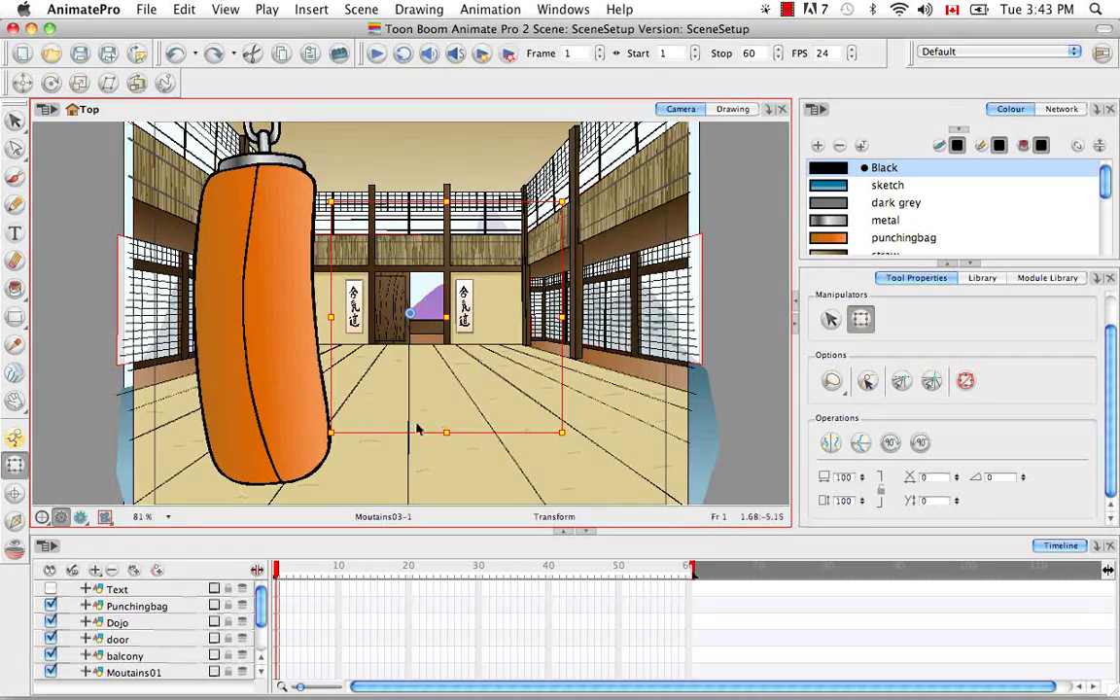
{"action": "left_click", "coordinate": [297, 398]}
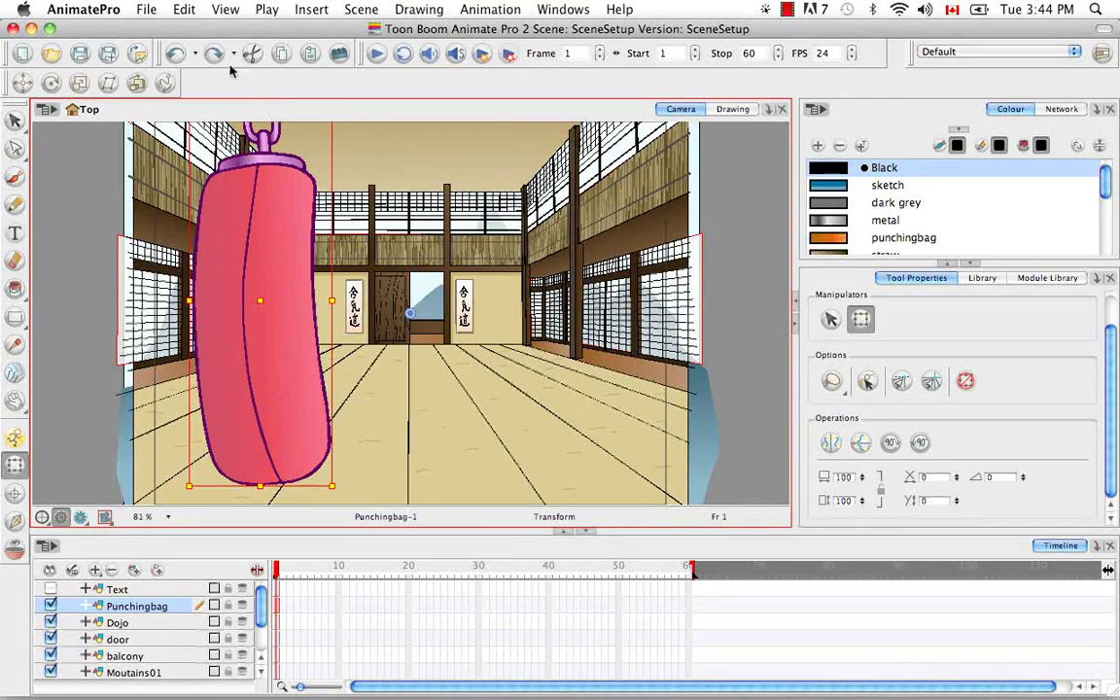
{"action": "left_click", "coordinate": [225, 10]}
{"action": "mouse_move", "coordinate": [295, 292]}
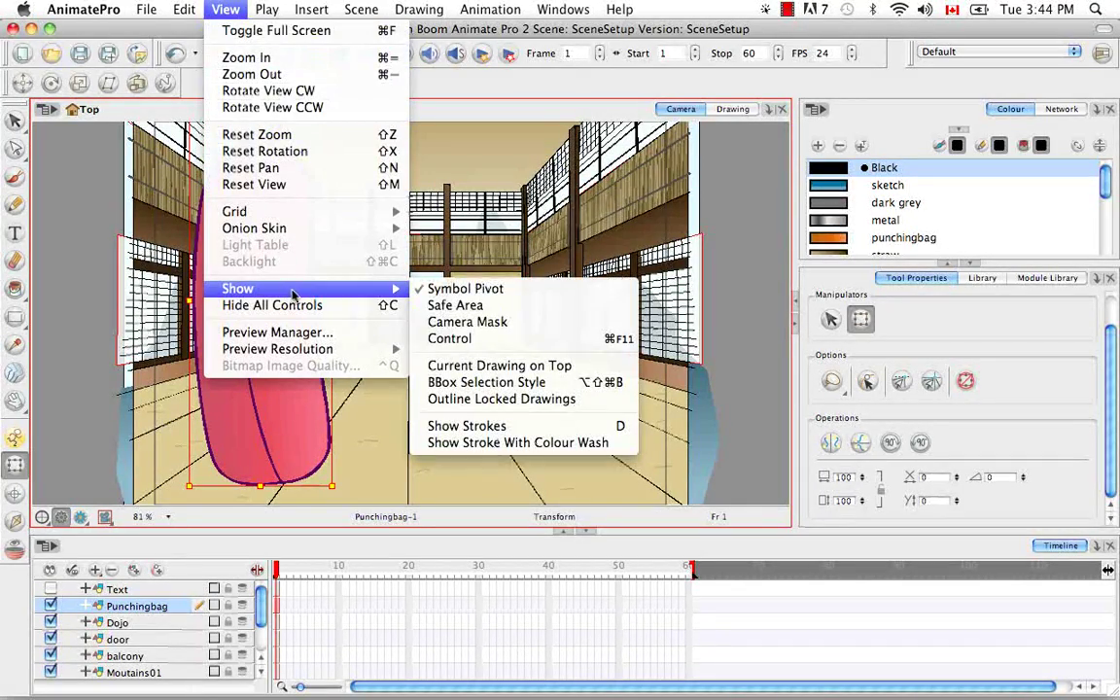
{"action": "left_click", "coordinate": [477, 386]}
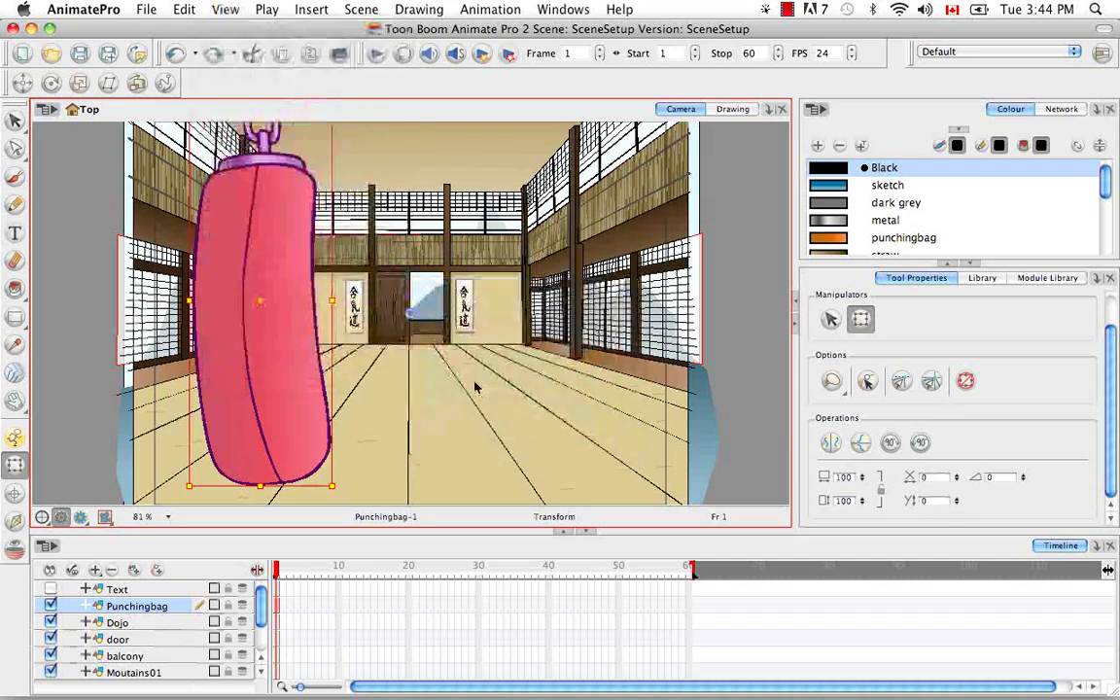
{"action": "left_click", "coordinate": [765, 315]}
{"action": "left_click", "coordinate": [290, 407]}
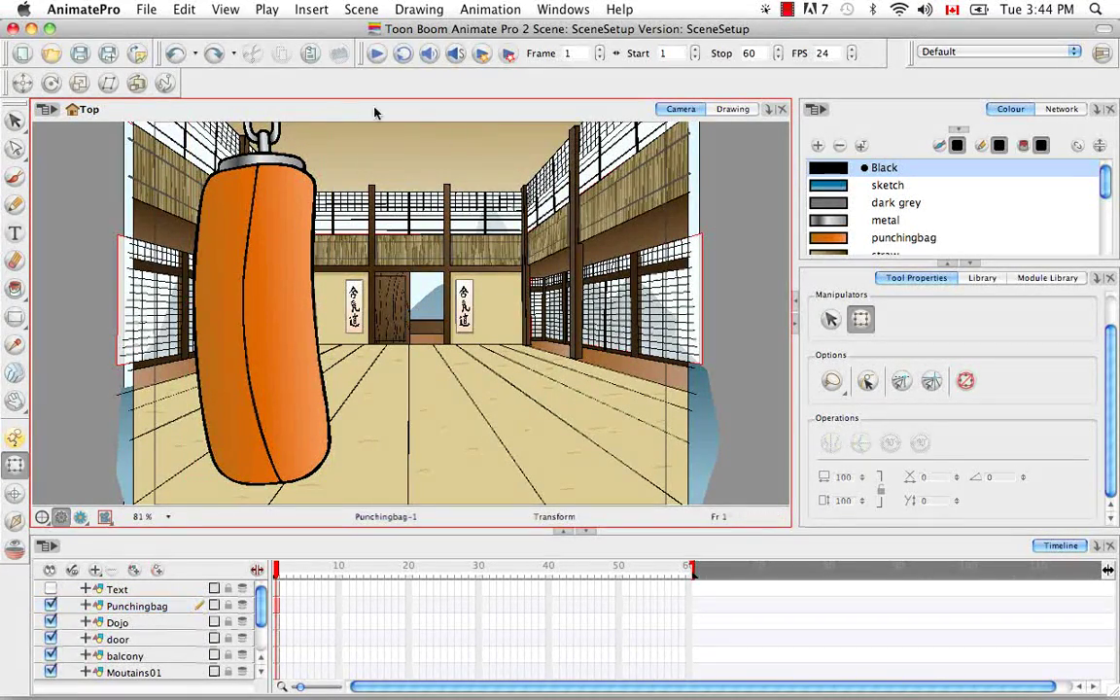
{"action": "left_click", "coordinate": [227, 10]}
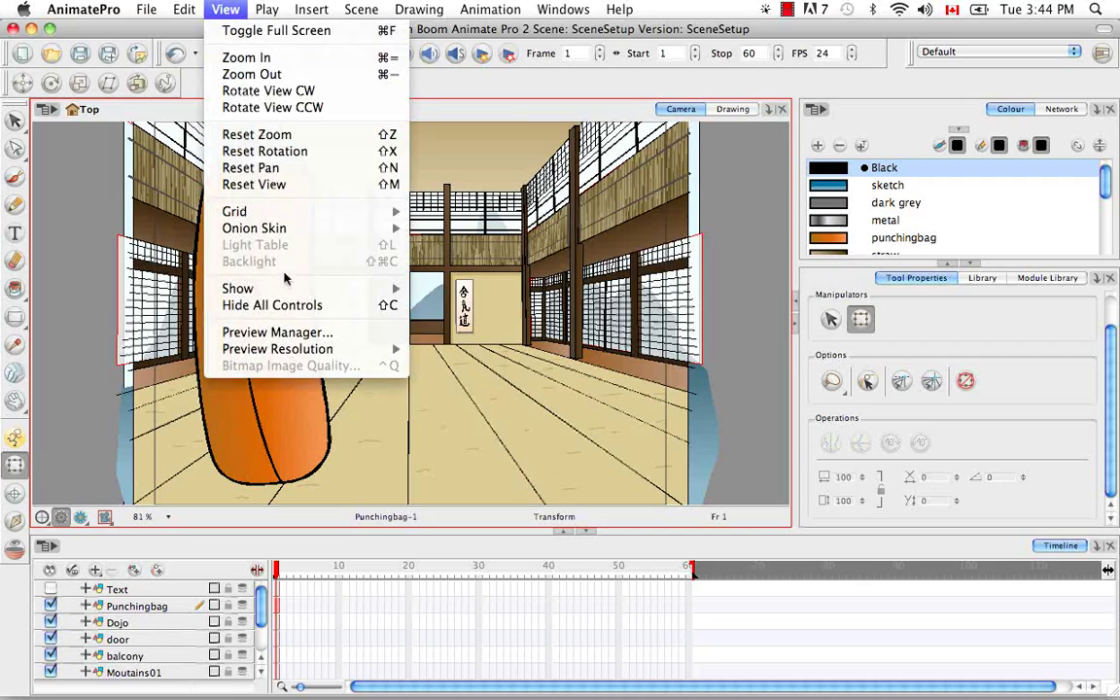
{"action": "mouse_move", "coordinate": [320, 288]}
{"action": "left_click", "coordinate": [522, 383]}
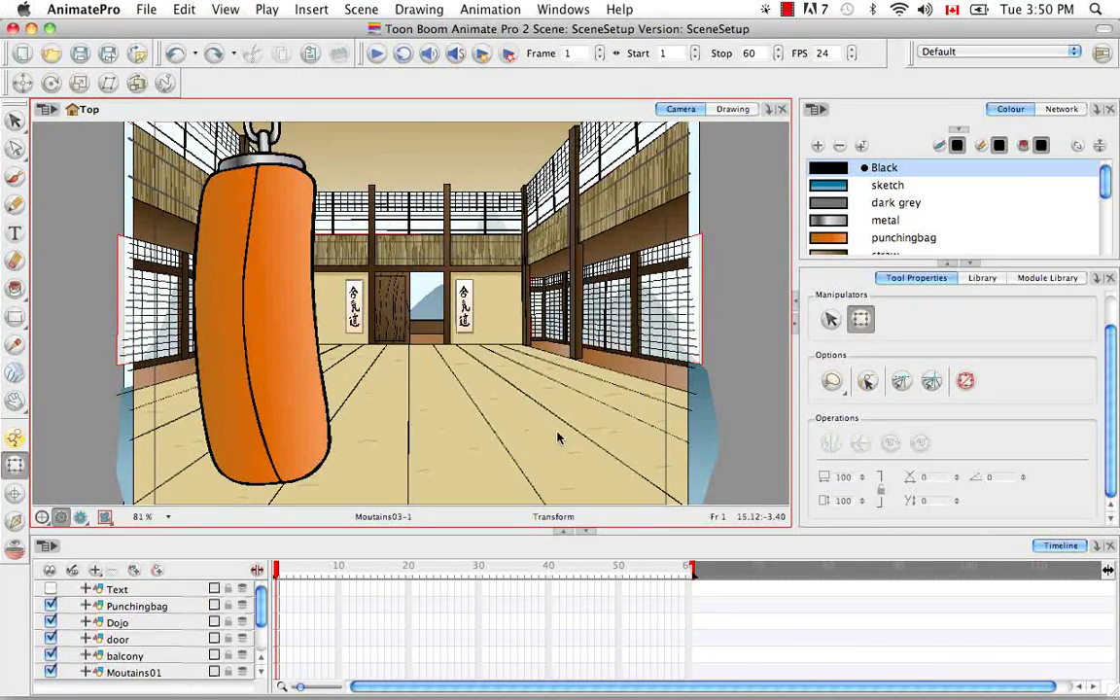
Select the punching bag and add the Timeline View toolbar to the timeline
{"action": "left_click", "coordinate": [314, 404]}
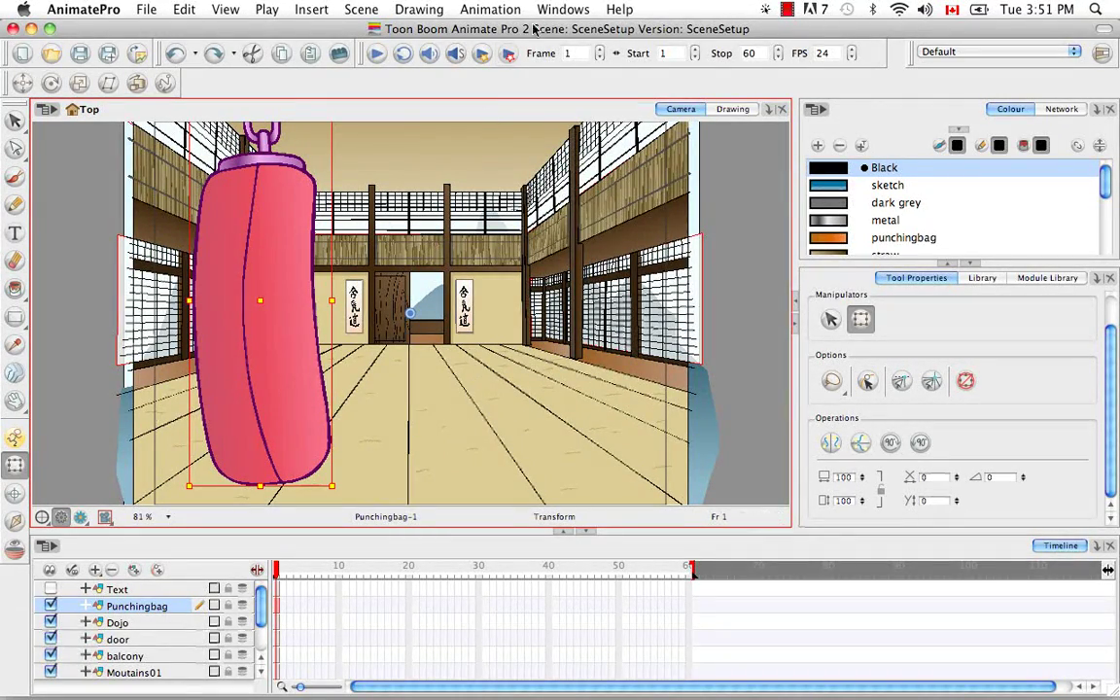
{"action": "left_click", "coordinate": [567, 10]}
{"action": "mouse_move", "coordinate": [595, 87]}
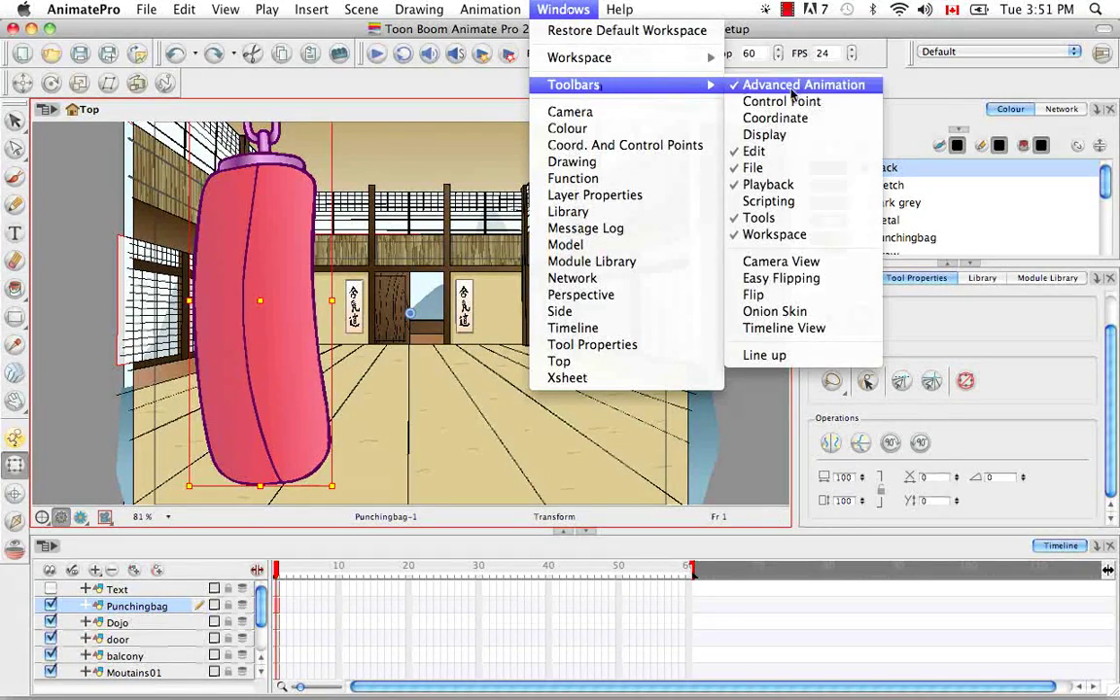
{"action": "left_click", "coordinate": [807, 330]}
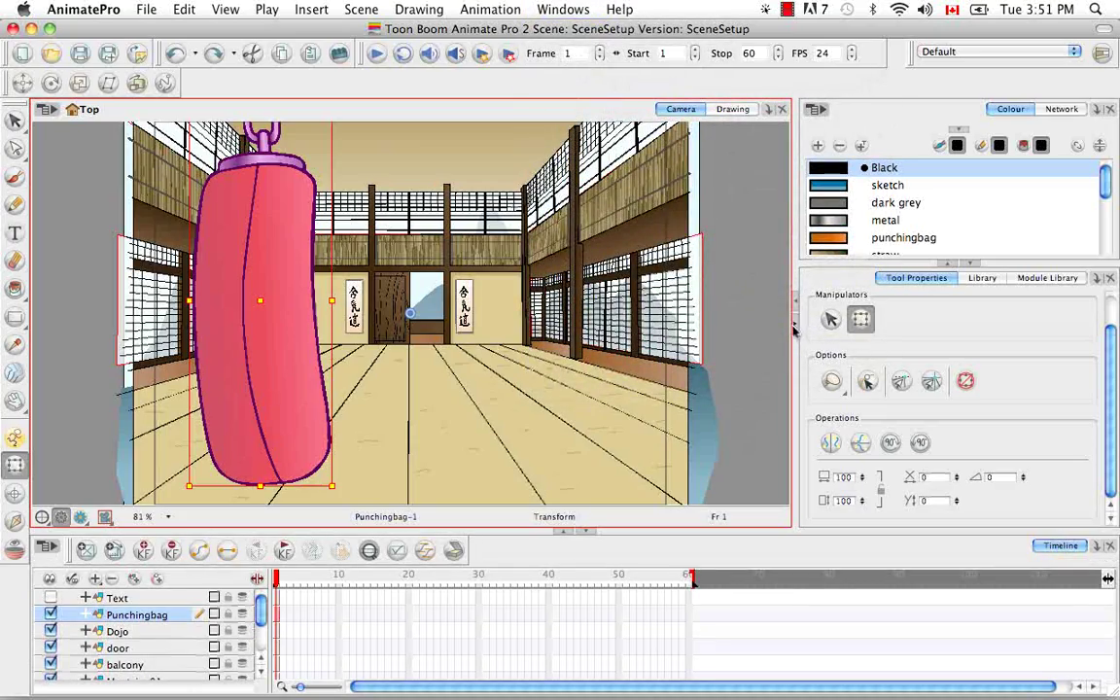
Centre the layer list on the Punchingbag layer, then on the Moutains03 layer
{"action": "left_click", "coordinate": [368, 551]}
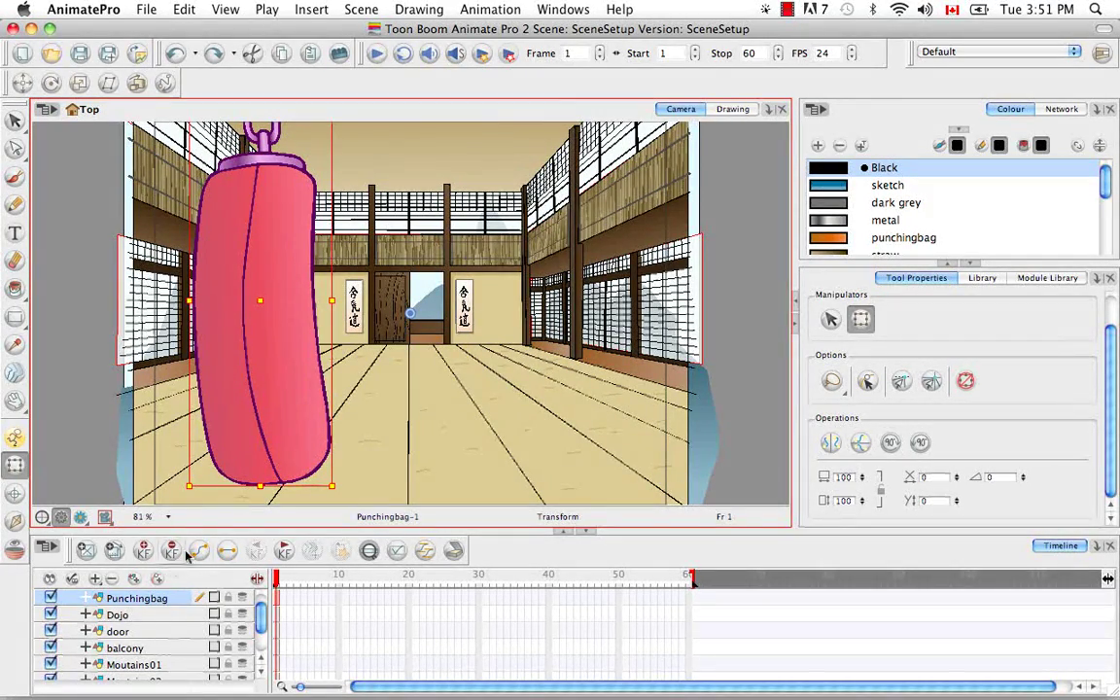
{"action": "left_click", "coordinate": [434, 301]}
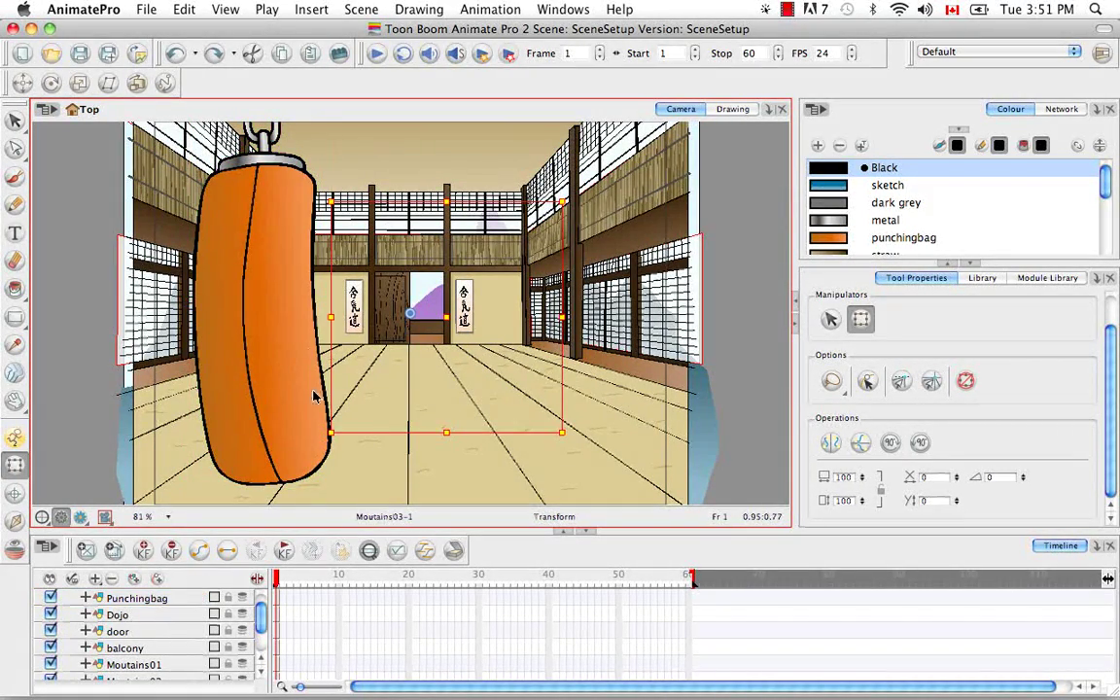
{"action": "left_click", "coordinate": [368, 550]}
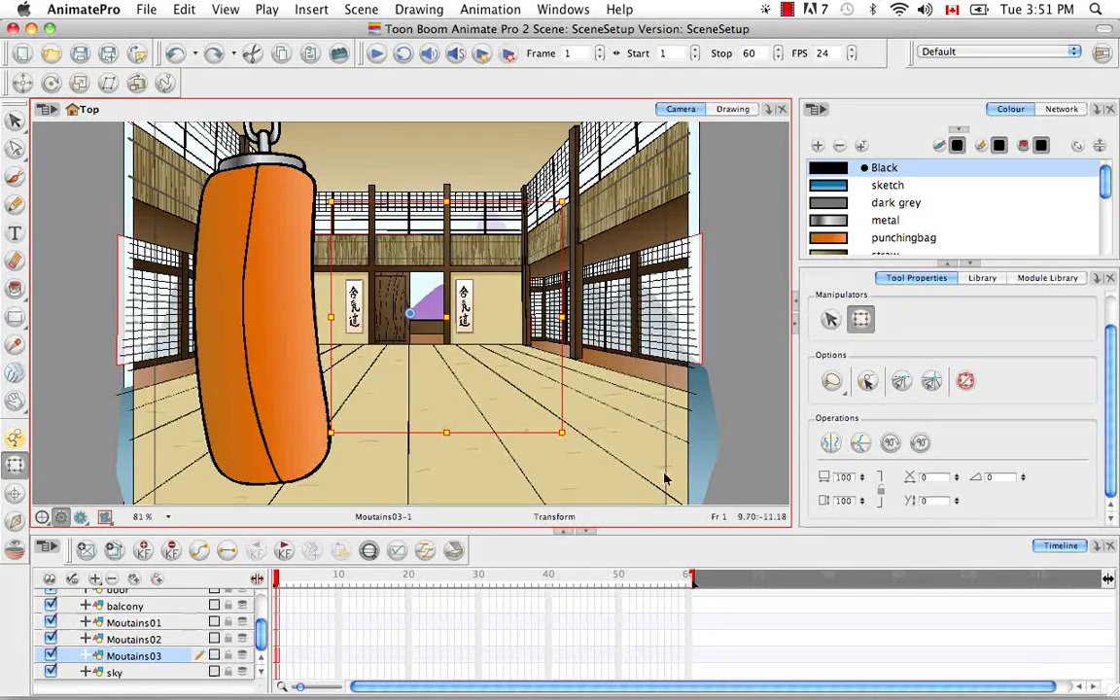
Deselect the mountain, show the Network view full-window, and select all its nodes
{"action": "left_click", "coordinate": [748, 342]}
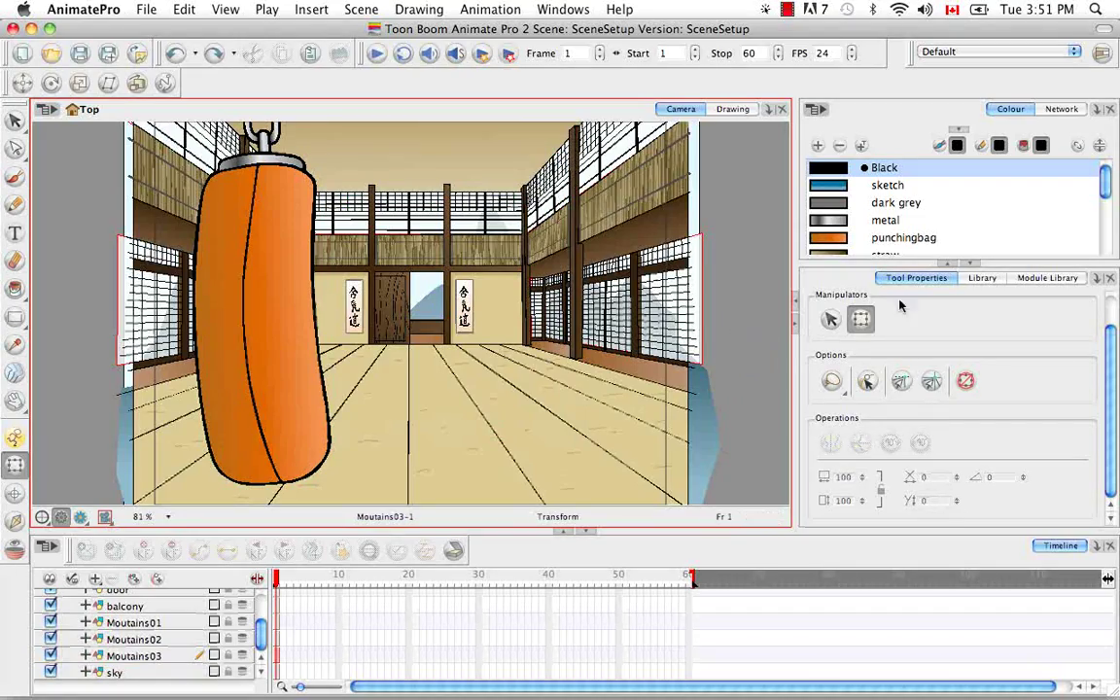
{"action": "left_click", "coordinate": [1061, 108]}
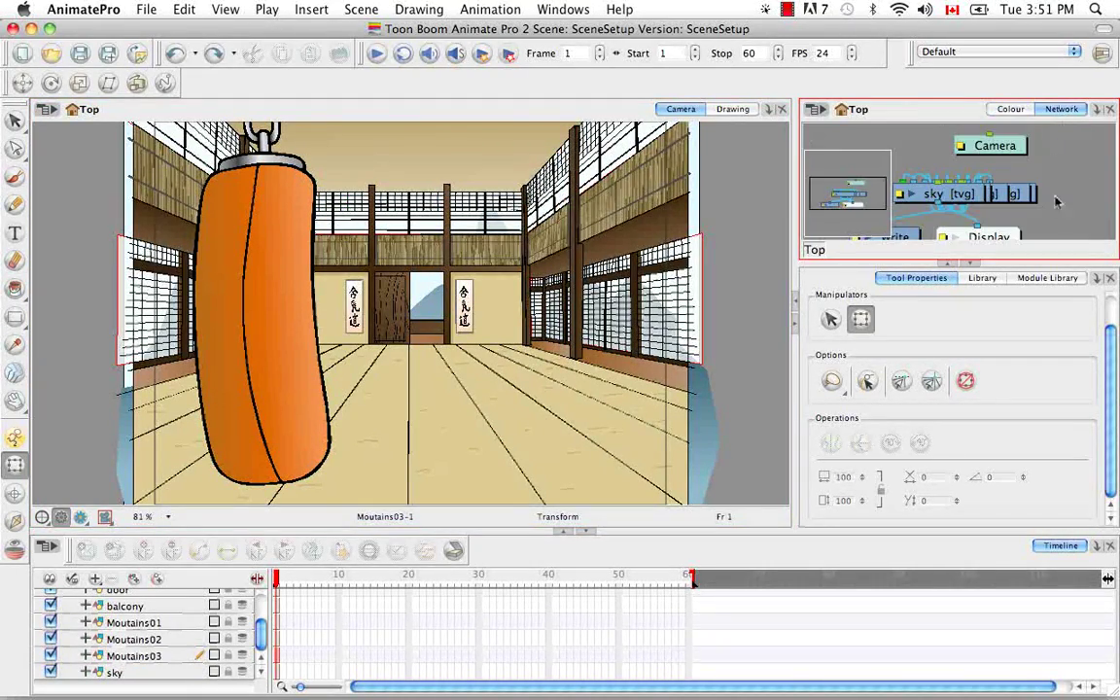
{"action": "key", "text": "super+f"}
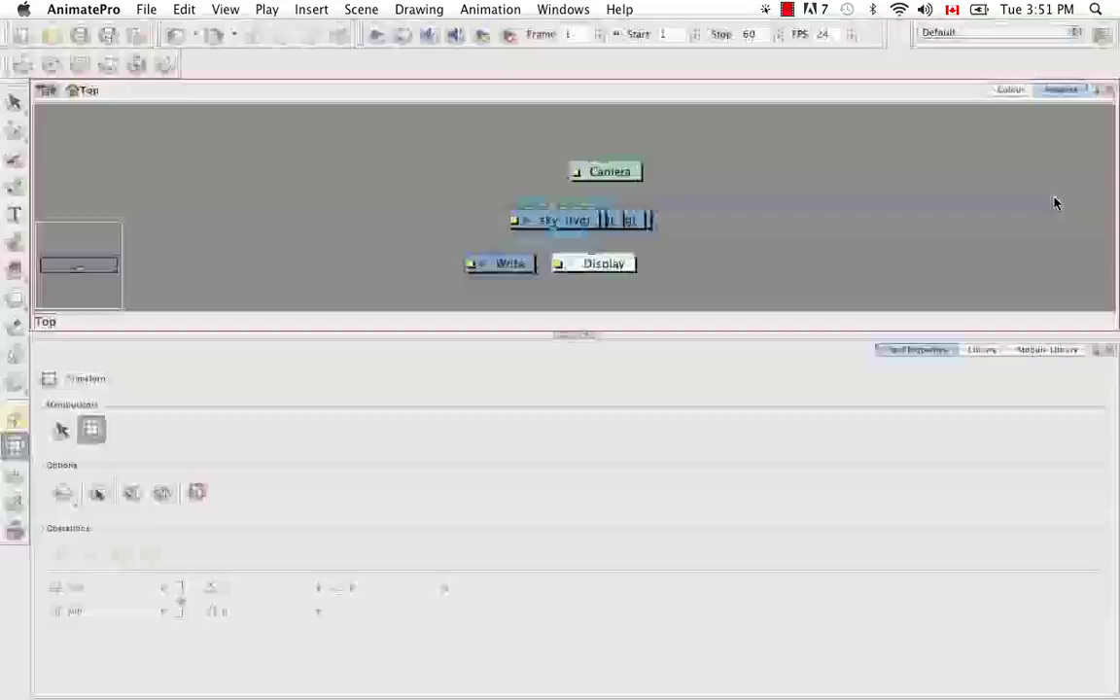
{"action": "key", "text": "super+f"}
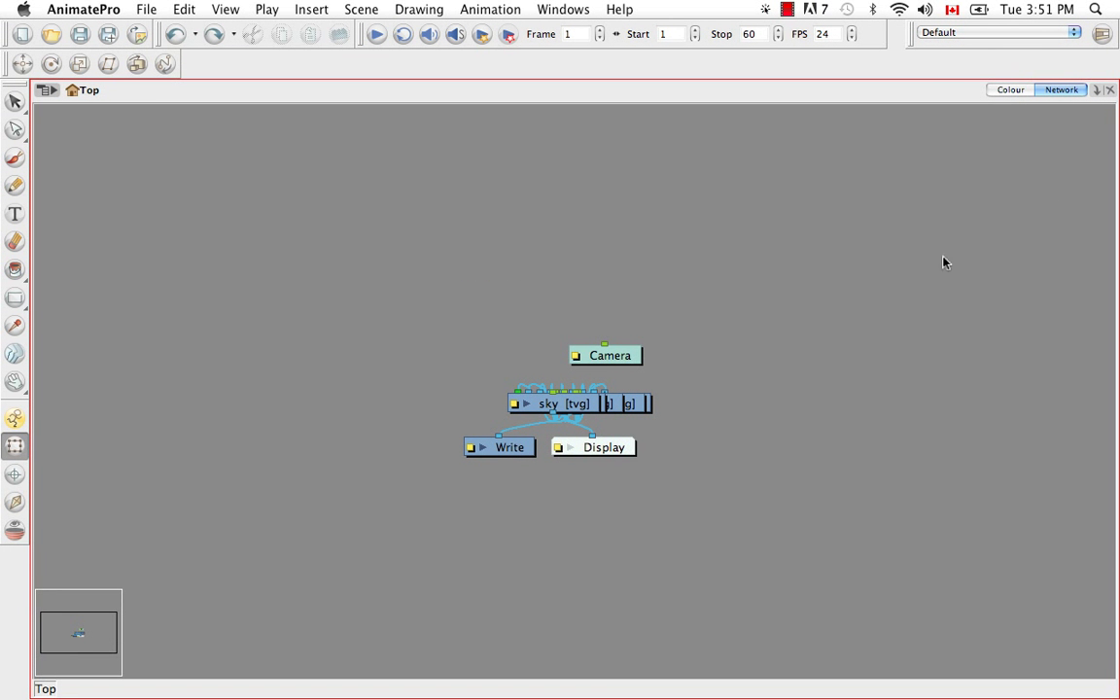
{"action": "left_click_drag", "start_coordinate": [427, 306], "coordinate": [827, 515]}
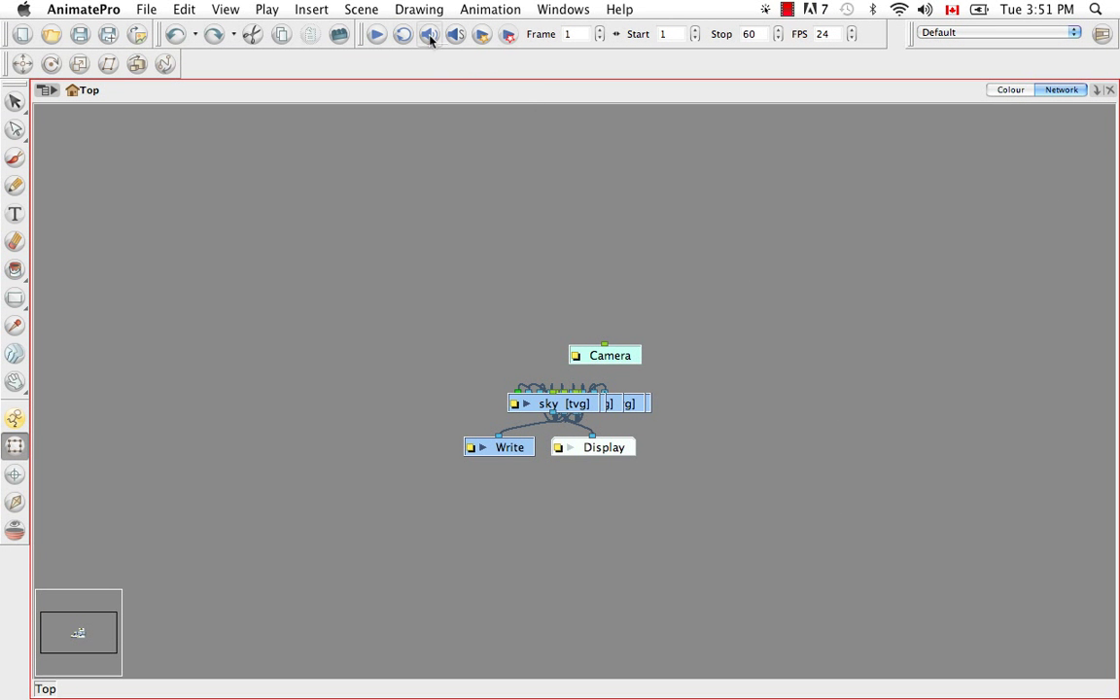
Add the Scripting toolbar and automatically rearrange the node network
{"action": "left_click", "coordinate": [552, 10]}
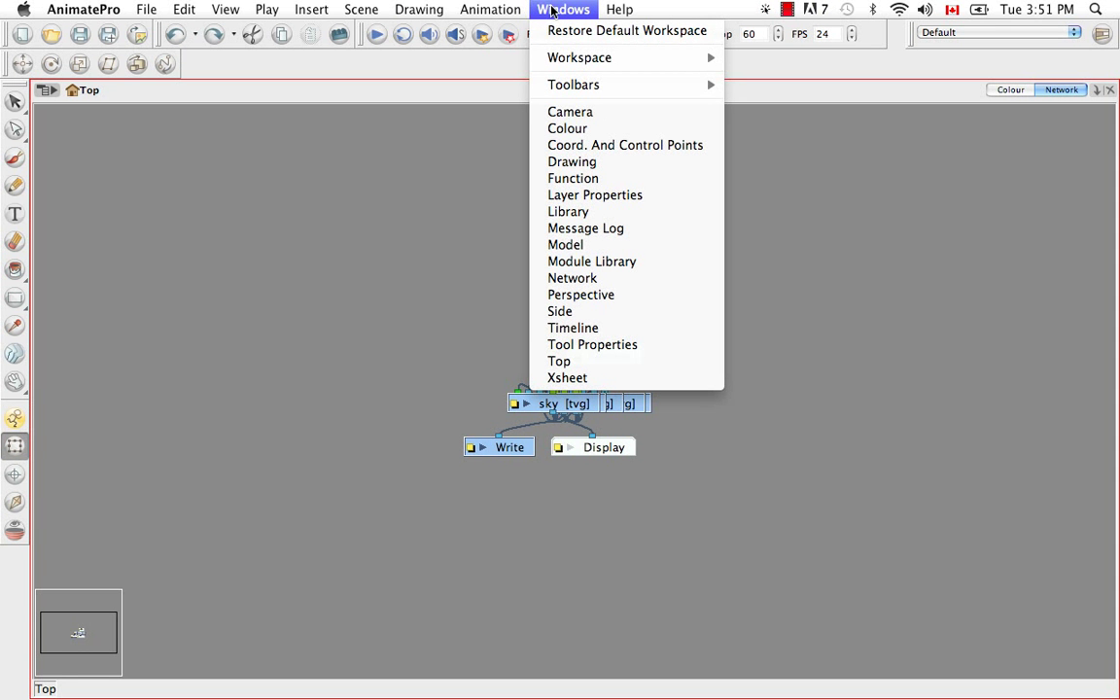
{"action": "mouse_move", "coordinate": [584, 86]}
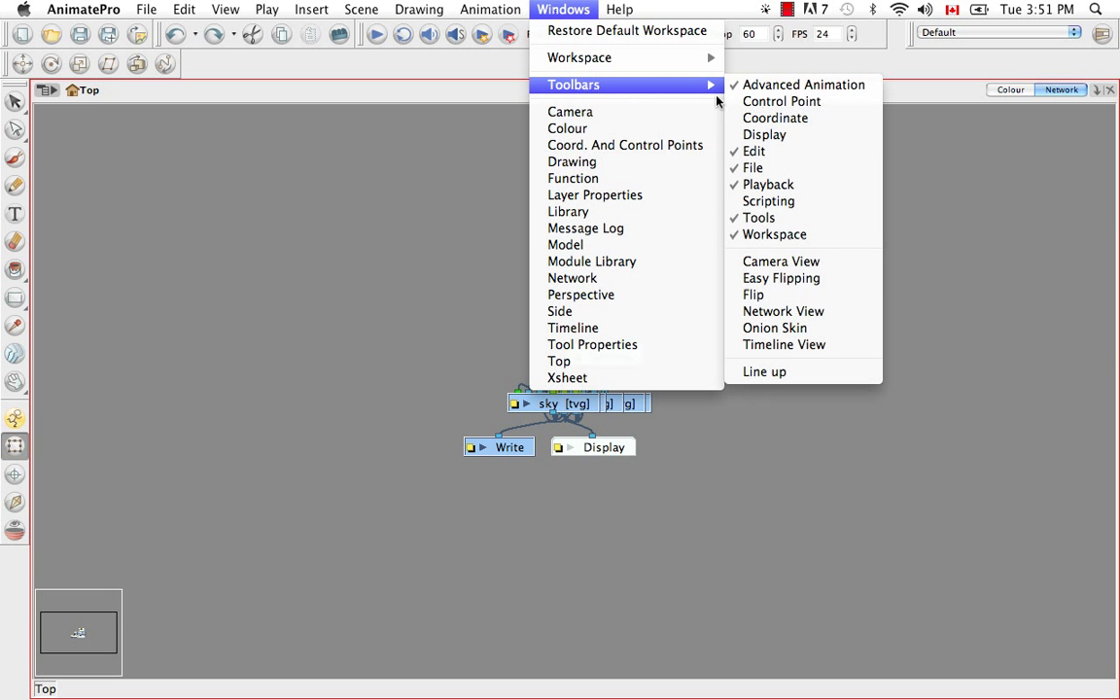
{"action": "left_click", "coordinate": [769, 201]}
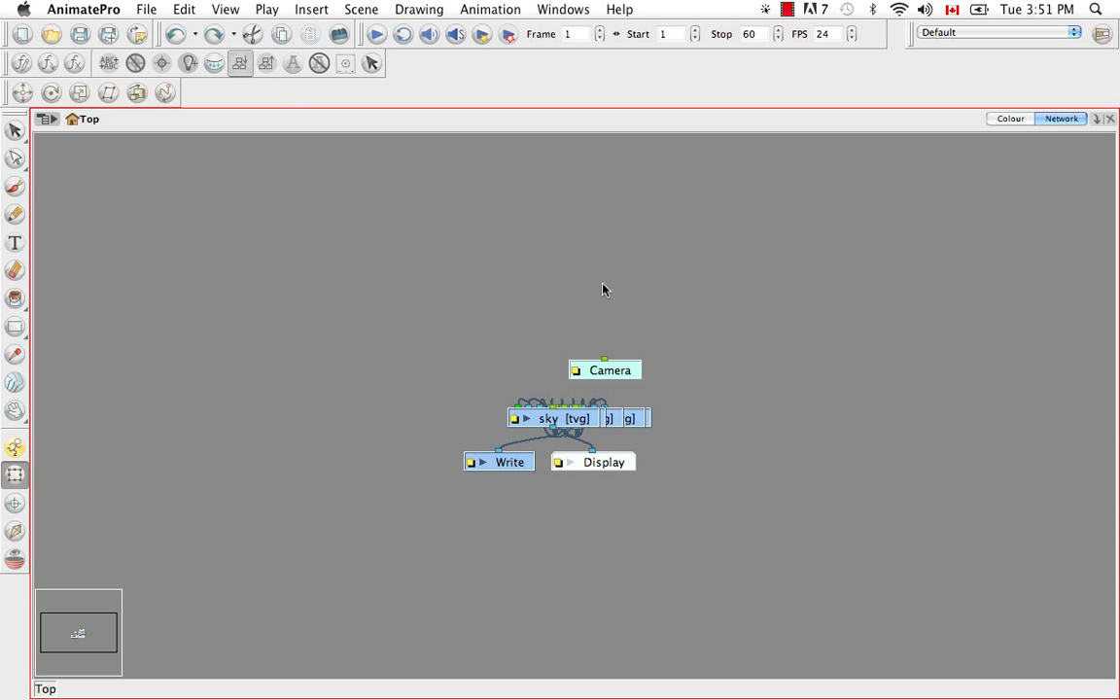
{"action": "left_click", "coordinate": [530, 418]}
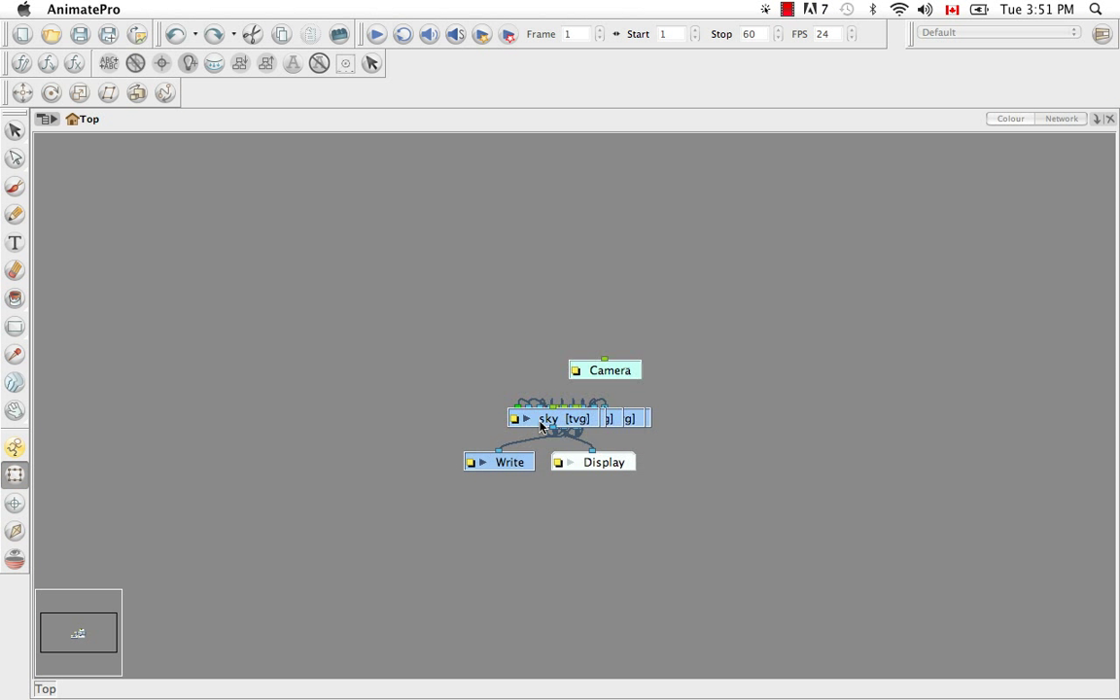
Reposition the Write and Camera nodes, deselect, and restore the network view size
{"action": "left_click_drag", "start_coordinate": [515, 465], "coordinate": [463, 515]}
{"action": "key", "text": "space"}
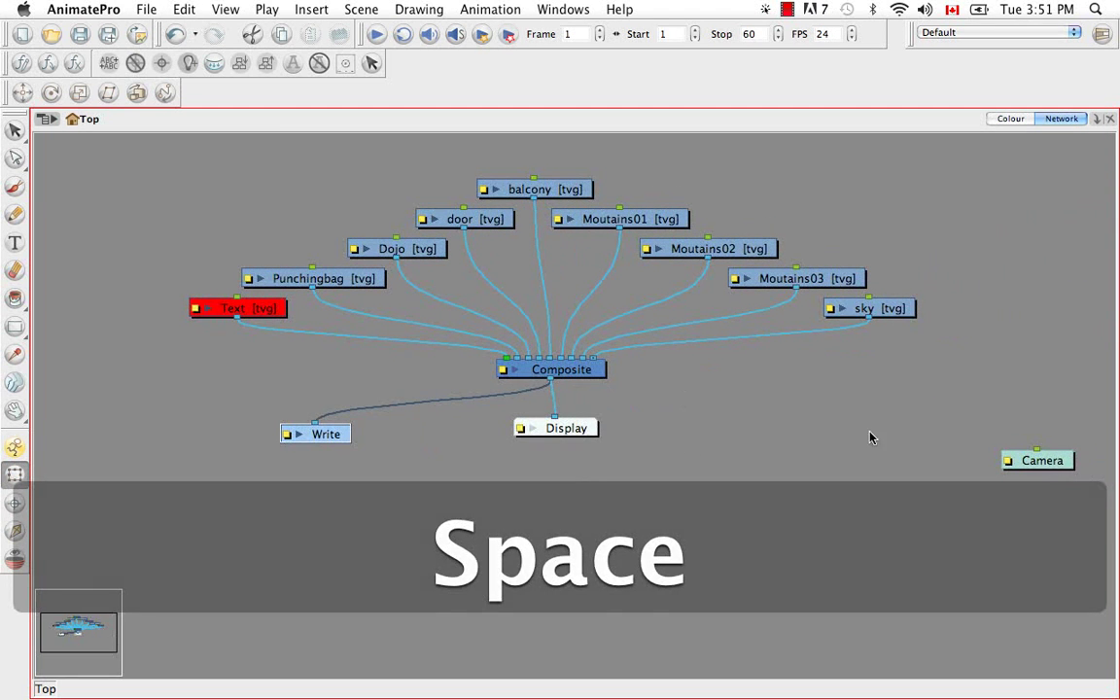
{"action": "left_click_drag", "start_coordinate": [1032, 459], "coordinate": [706, 432]}
{"action": "left_click", "coordinate": [749, 445]}
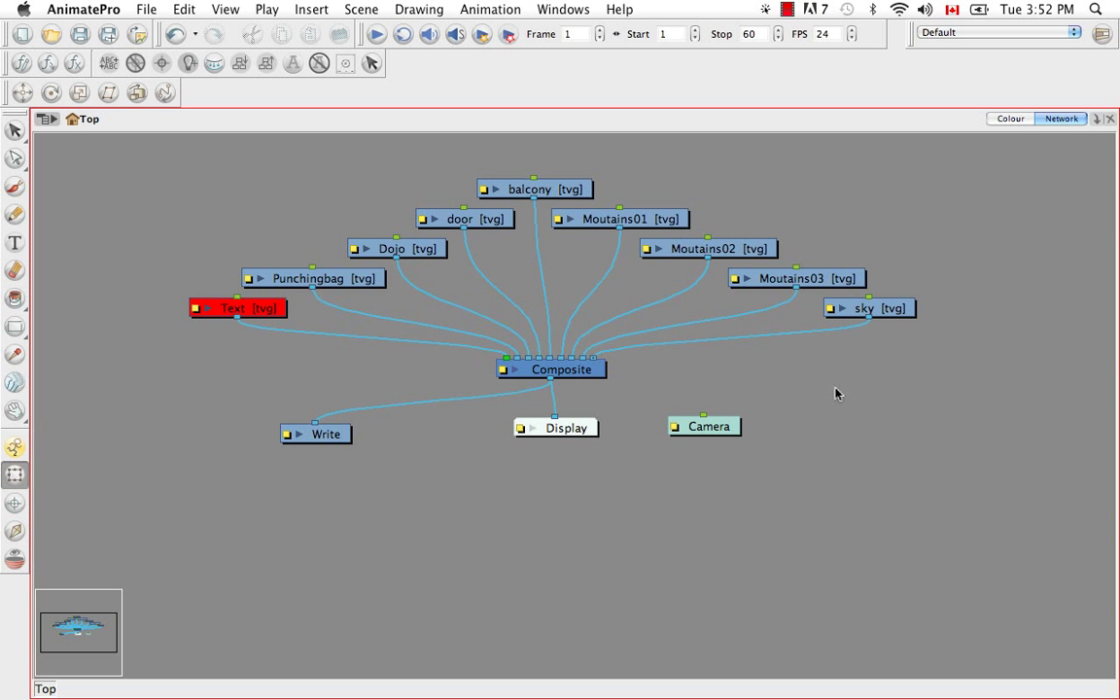
{"action": "key", "text": "super+d"}
{"action": "key", "text": "f"}
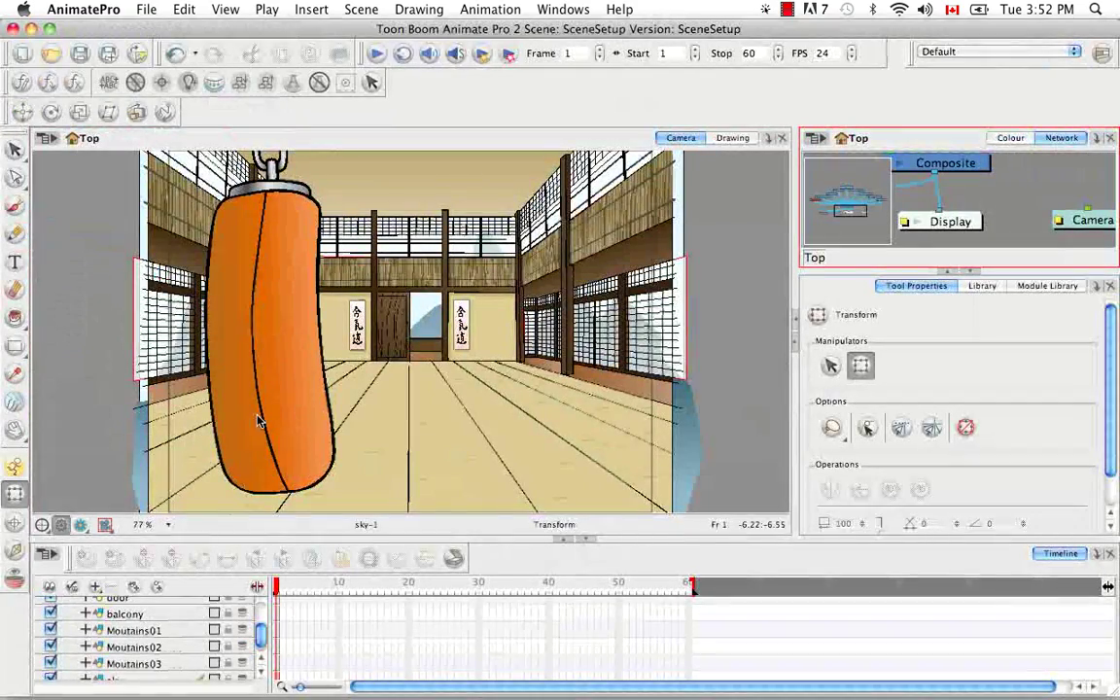
Select the punching bag and centre the Network view on its Punchingbag node
{"action": "left_click", "coordinate": [269, 375]}
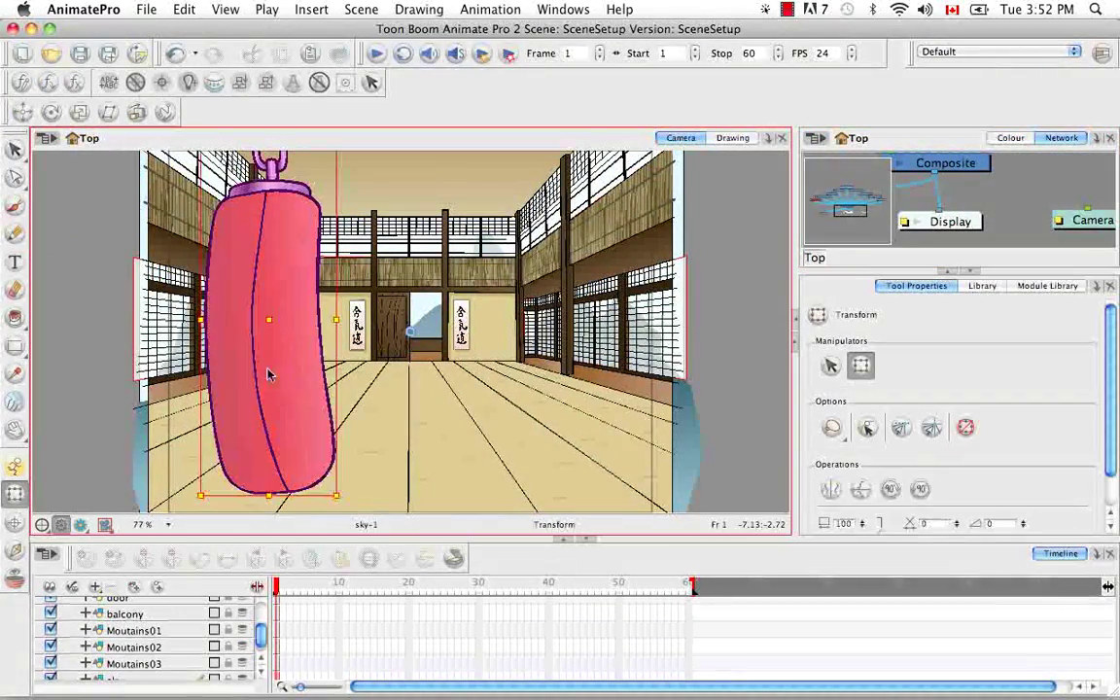
{"action": "left_click", "coordinate": [969, 271]}
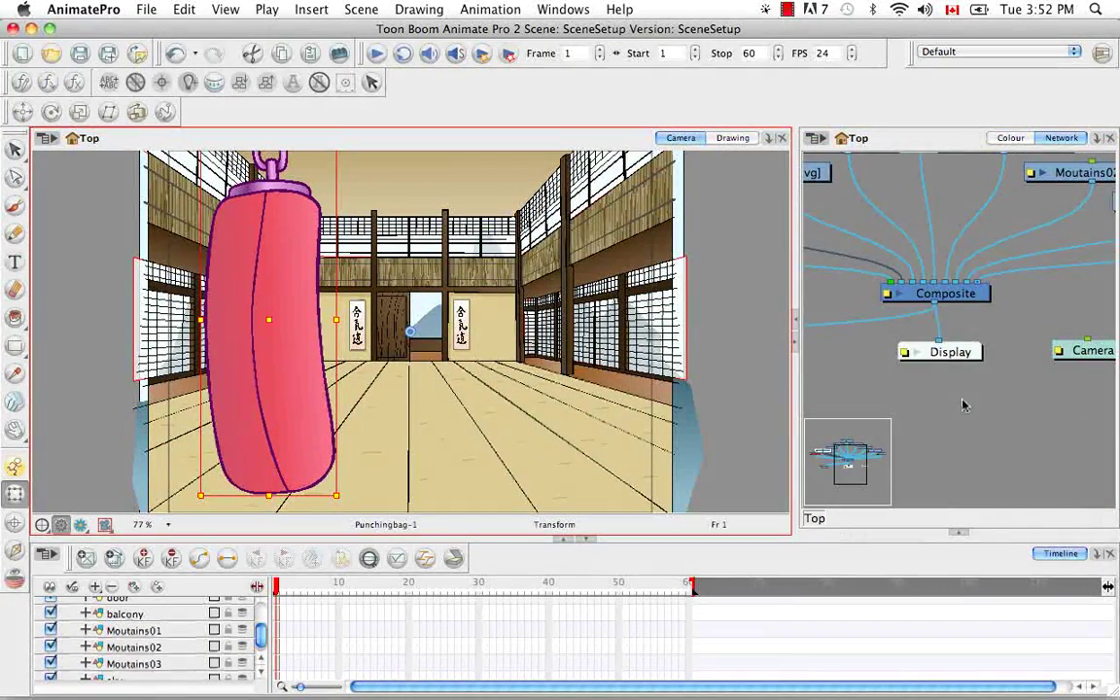
{"action": "left_click", "coordinate": [931, 143]}
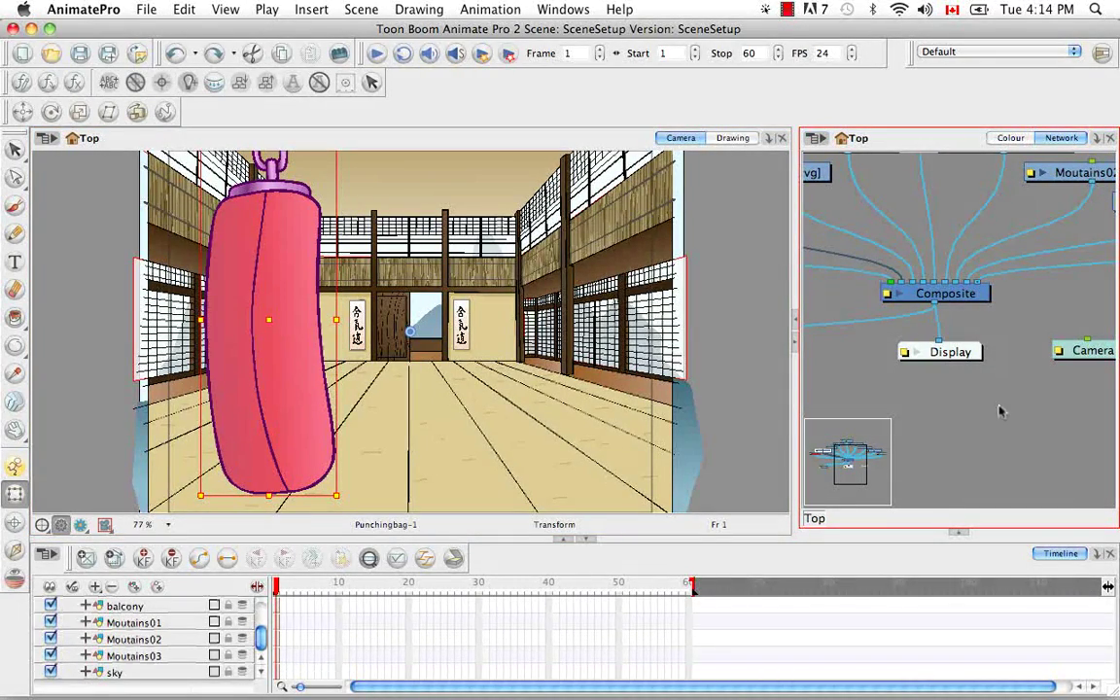
{"action": "key", "text": "o"}
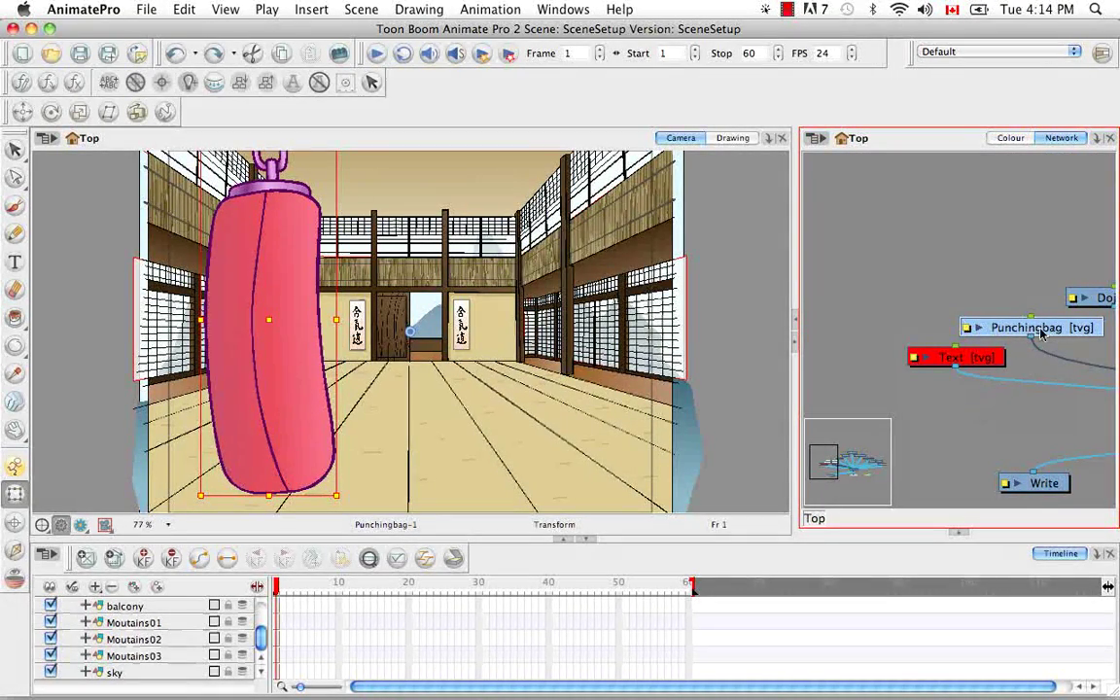
Expand the Transform tool's properties and switch the upper panel to the Colour list
{"action": "left_click", "coordinate": [955, 533]}
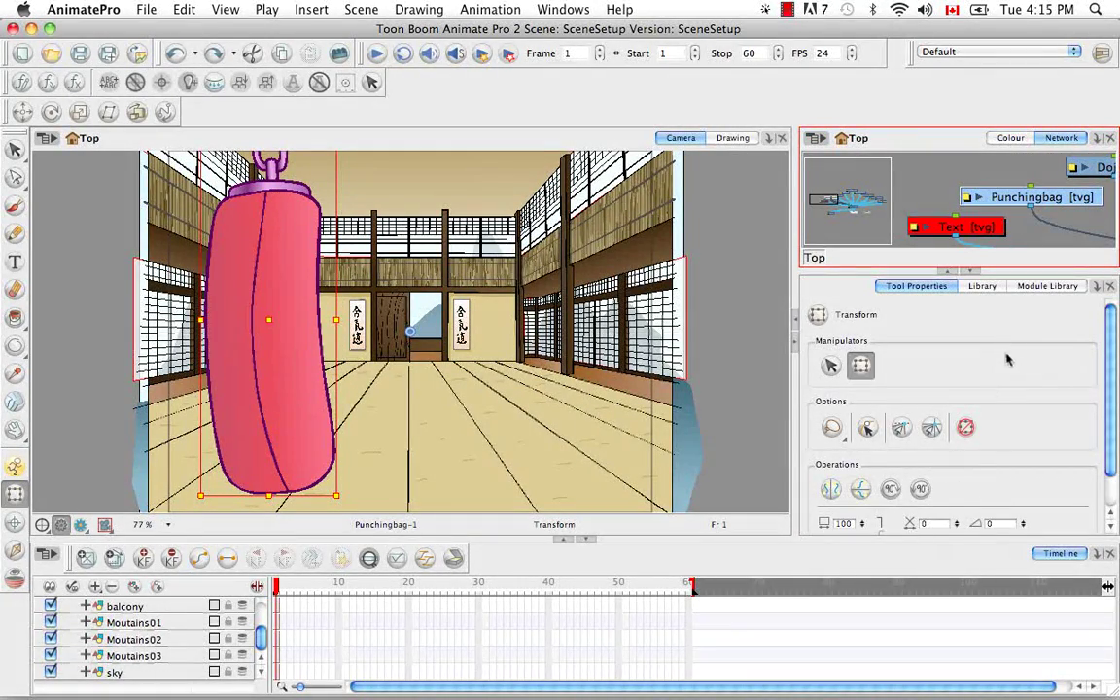
{"action": "left_click", "coordinate": [1010, 137]}
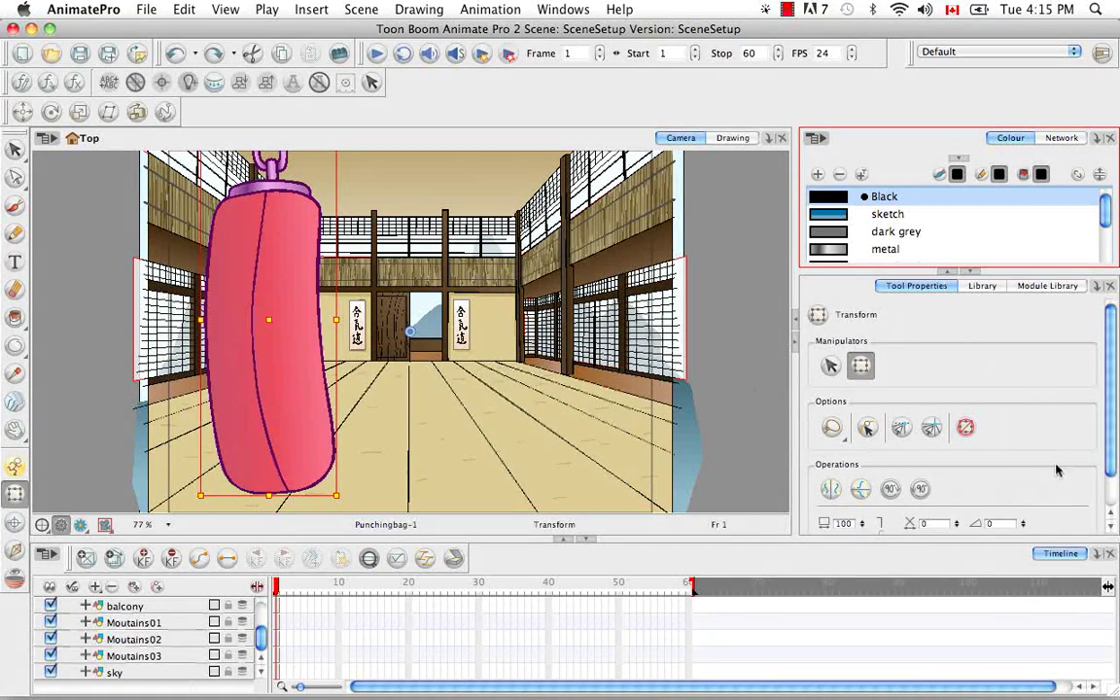
{"action": "left_click_drag", "start_coordinate": [1110, 363], "coordinate": [1114, 388]}
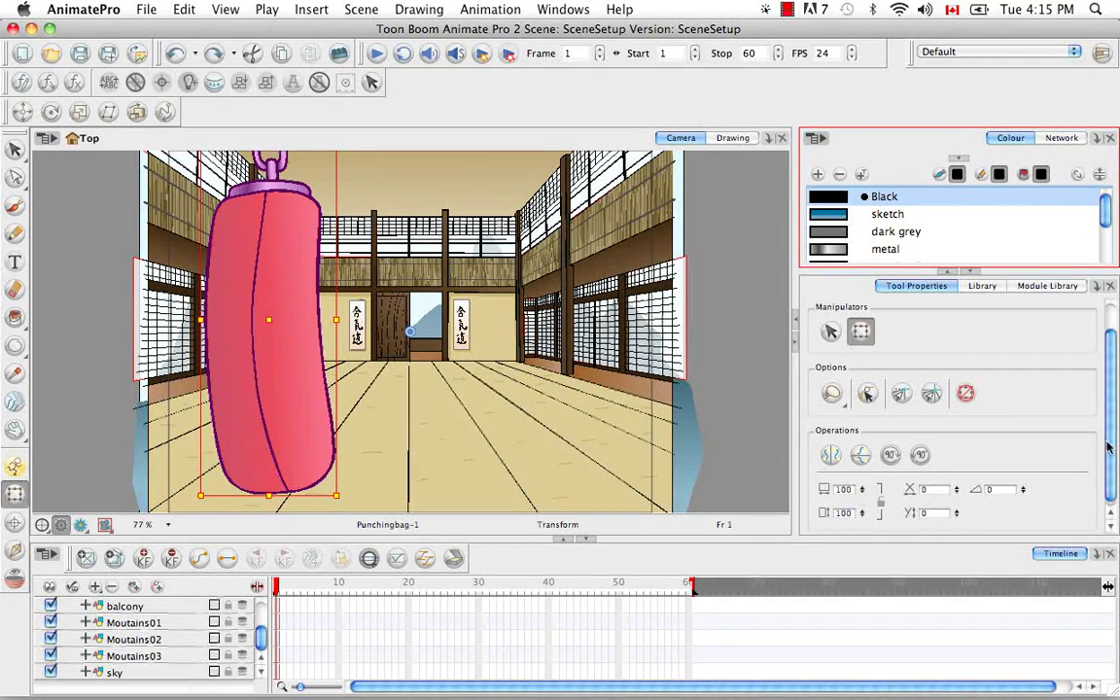
{"action": "scroll", "coordinate": [1109, 447], "scroll_direction": "up", "scroll_amount": 3}
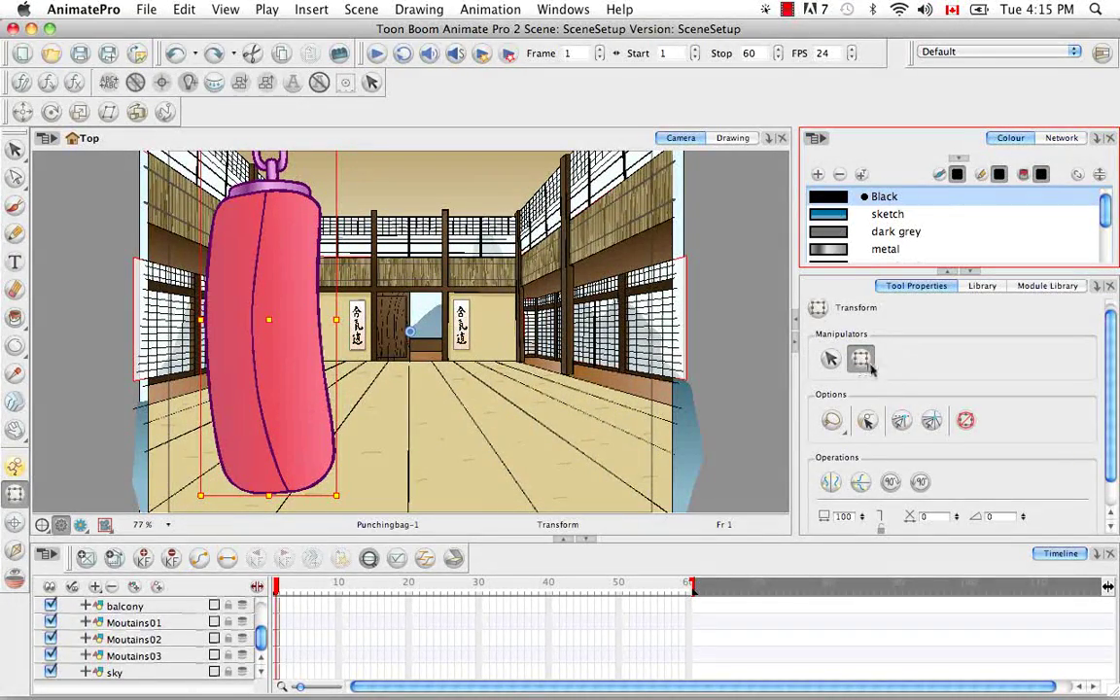
{"action": "scroll", "coordinate": [1115, 386], "scroll_direction": "down", "scroll_amount": 2}
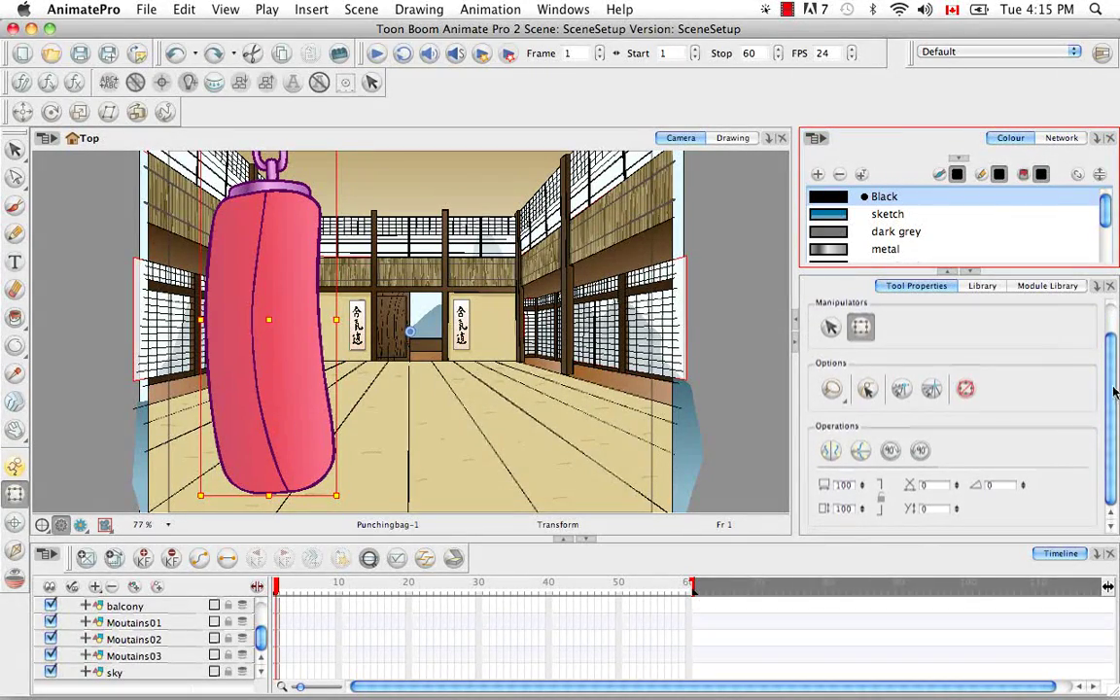
Set the selection mode to Lasso and enable Peg Selection Mode
{"action": "left_click", "coordinate": [833, 390]}
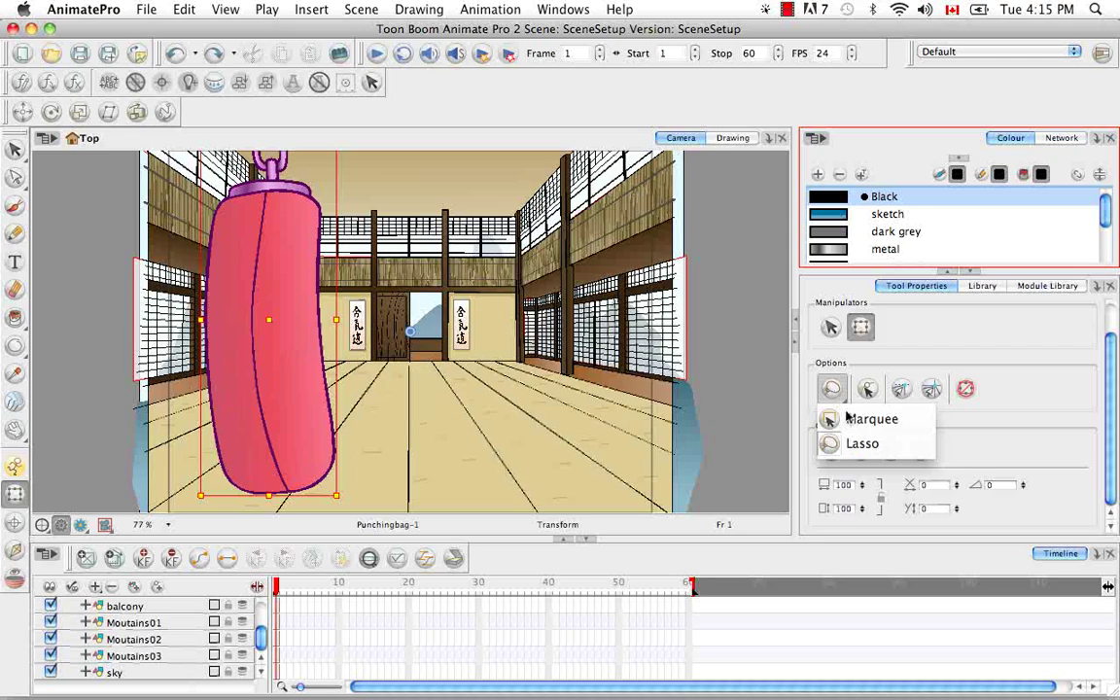
{"action": "left_click", "coordinate": [859, 445]}
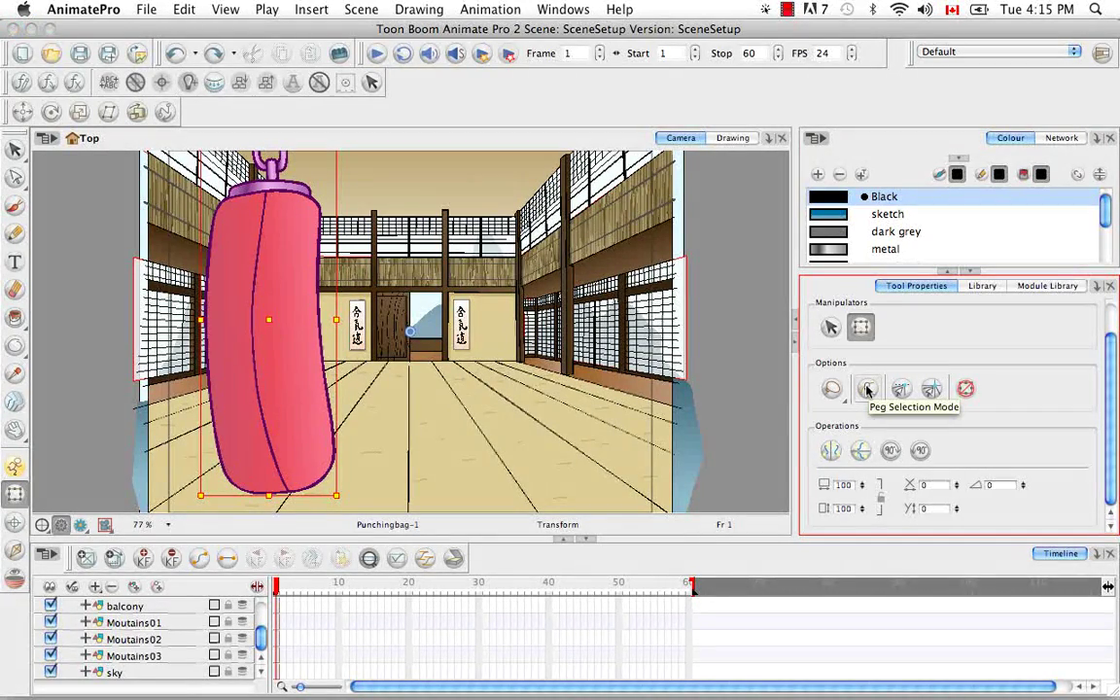
{"action": "left_click", "coordinate": [868, 388]}
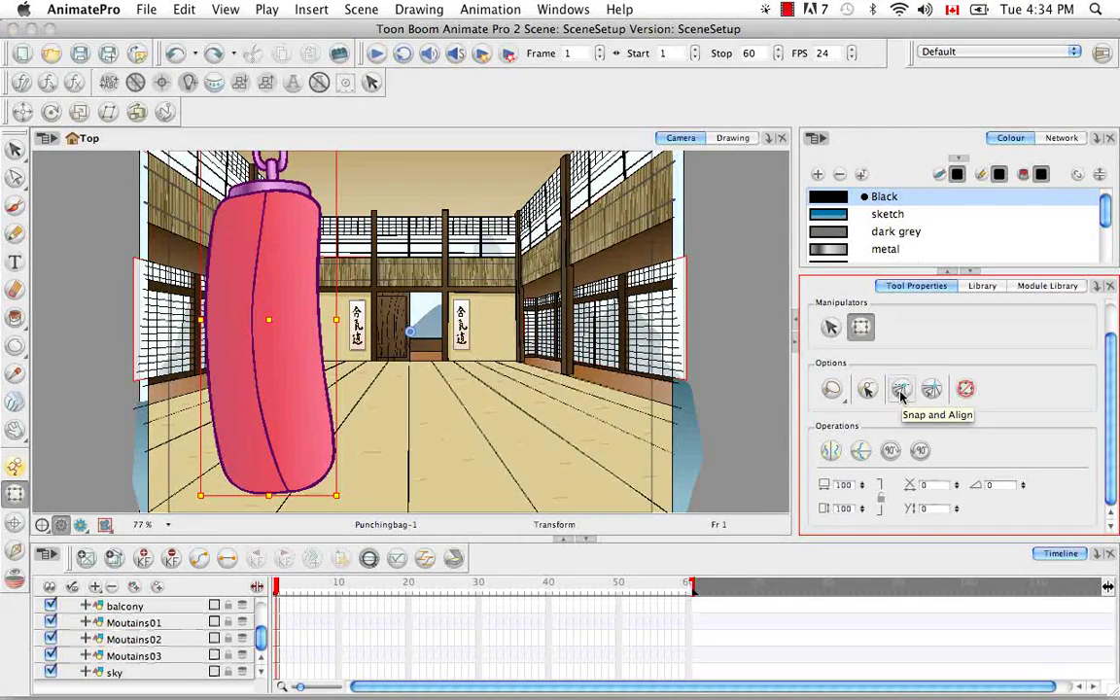
Enable Snap and Align and drag the punching bag around with the Transform tool
{"action": "left_click", "coordinate": [901, 390]}
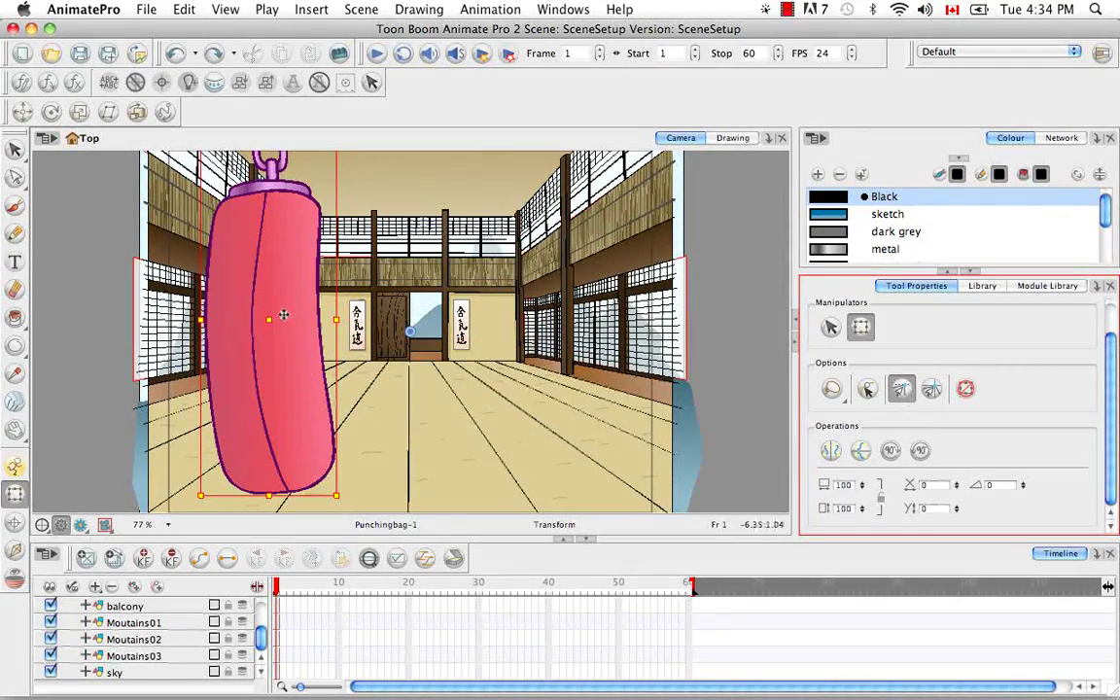
{"action": "left_click", "coordinate": [307, 318]}
{"action": "left_click_drag", "start_coordinate": [332, 317], "coordinate": [291, 331]}
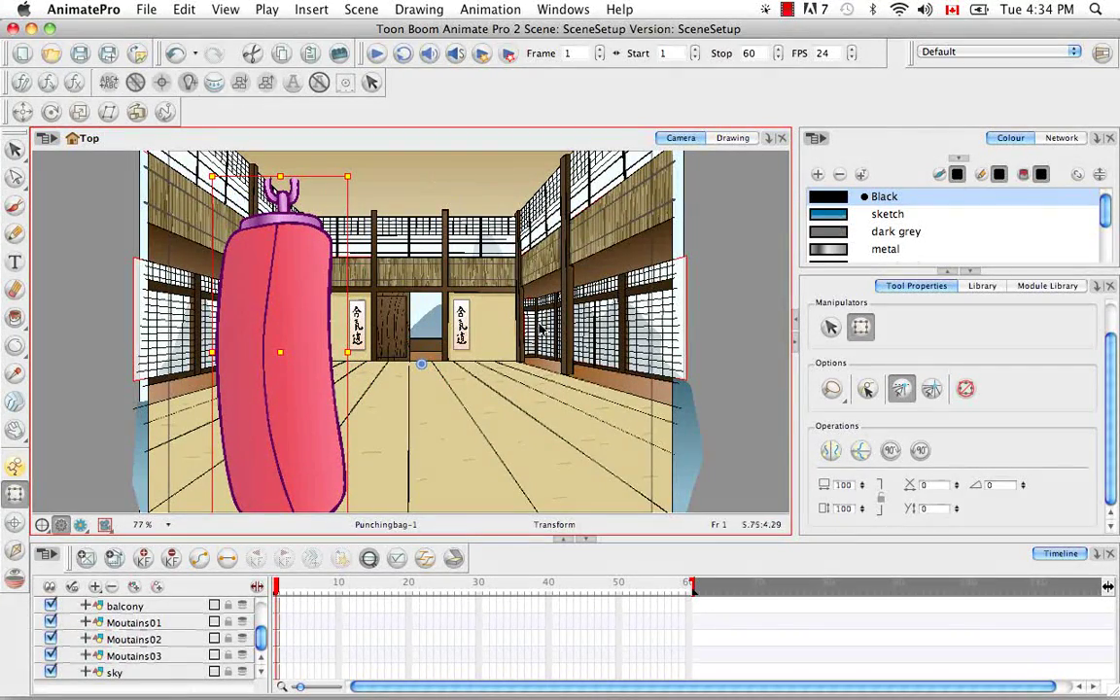
{"action": "left_click_drag", "start_coordinate": [284, 365], "coordinate": [253, 312]}
Undo both moves with Cmd+Z, then turn on Snap to Grid
{"action": "key", "text": "super+z"}
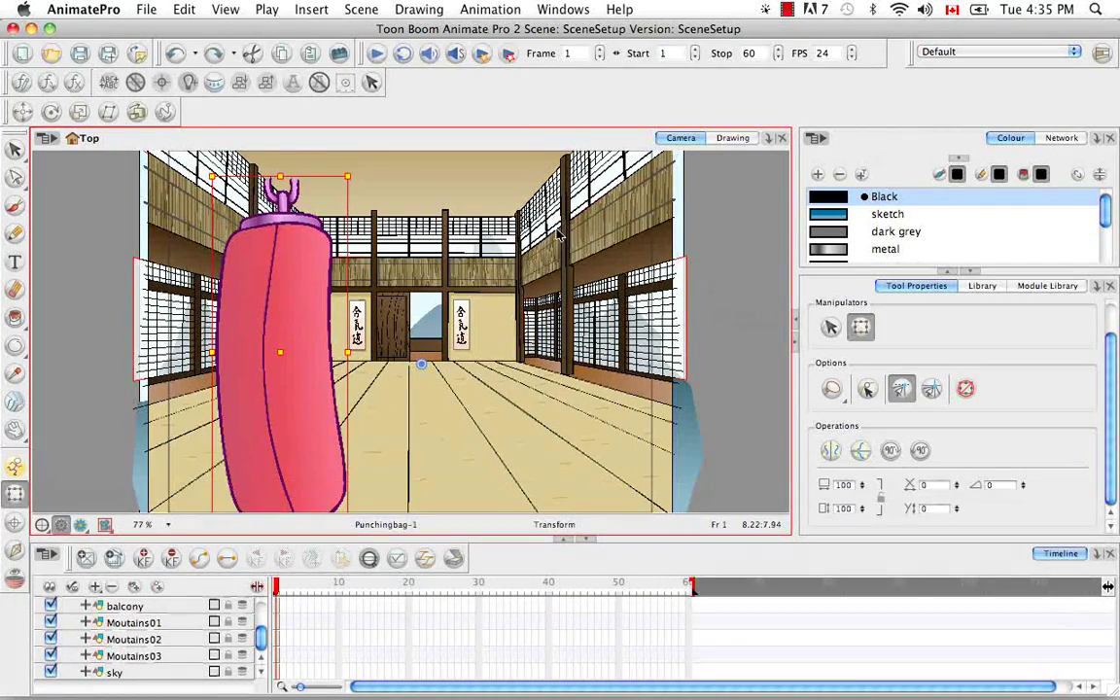
{"action": "key", "text": "super+z"}
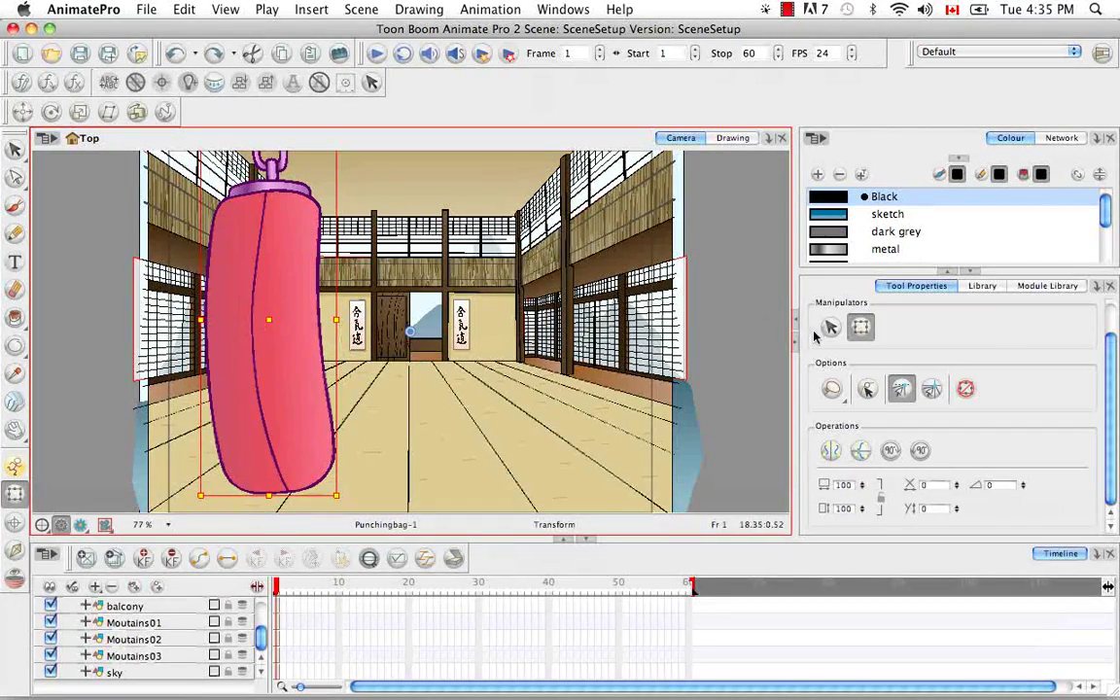
{"action": "left_click", "coordinate": [848, 340]}
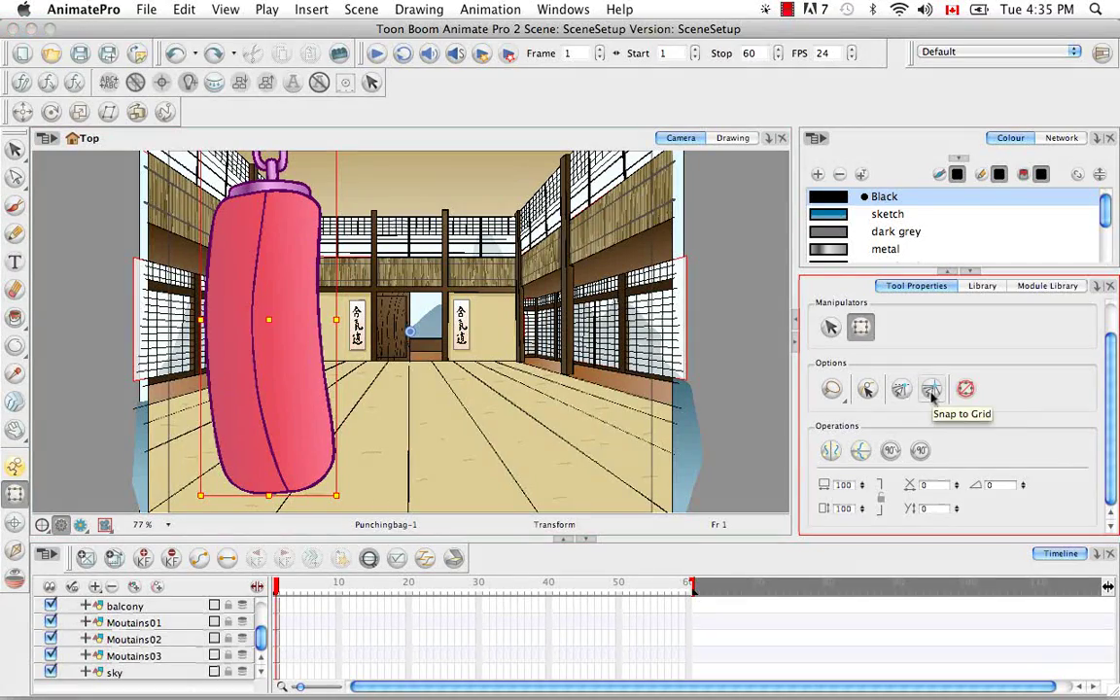
{"action": "left_click", "coordinate": [931, 391]}
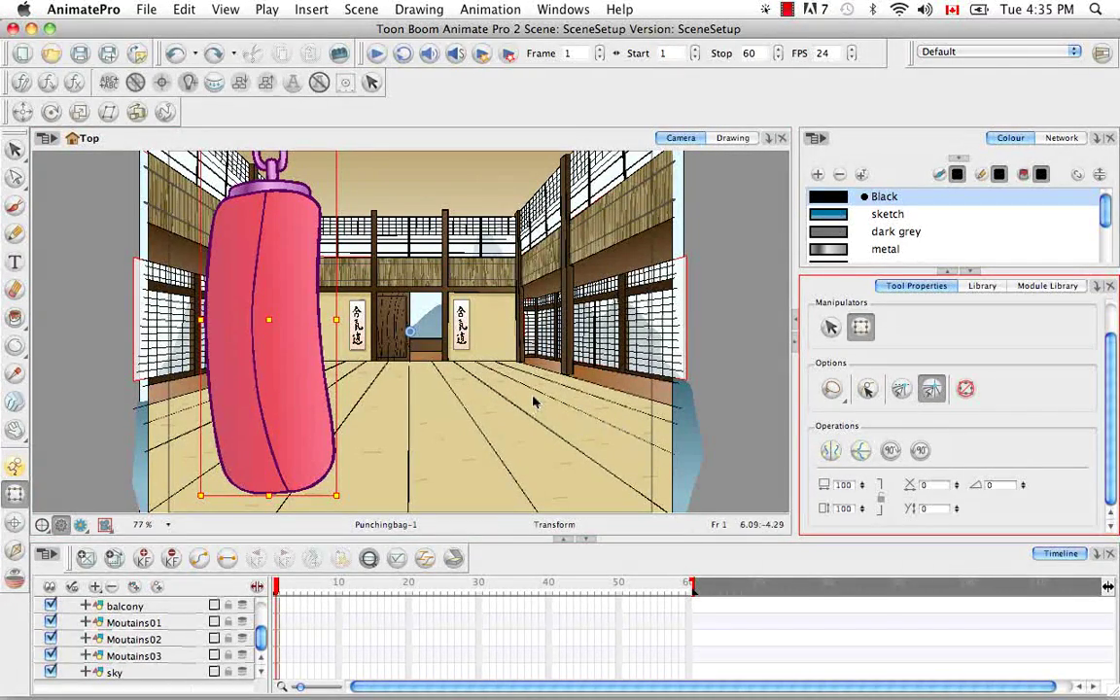
{"action": "left_click", "coordinate": [227, 9]}
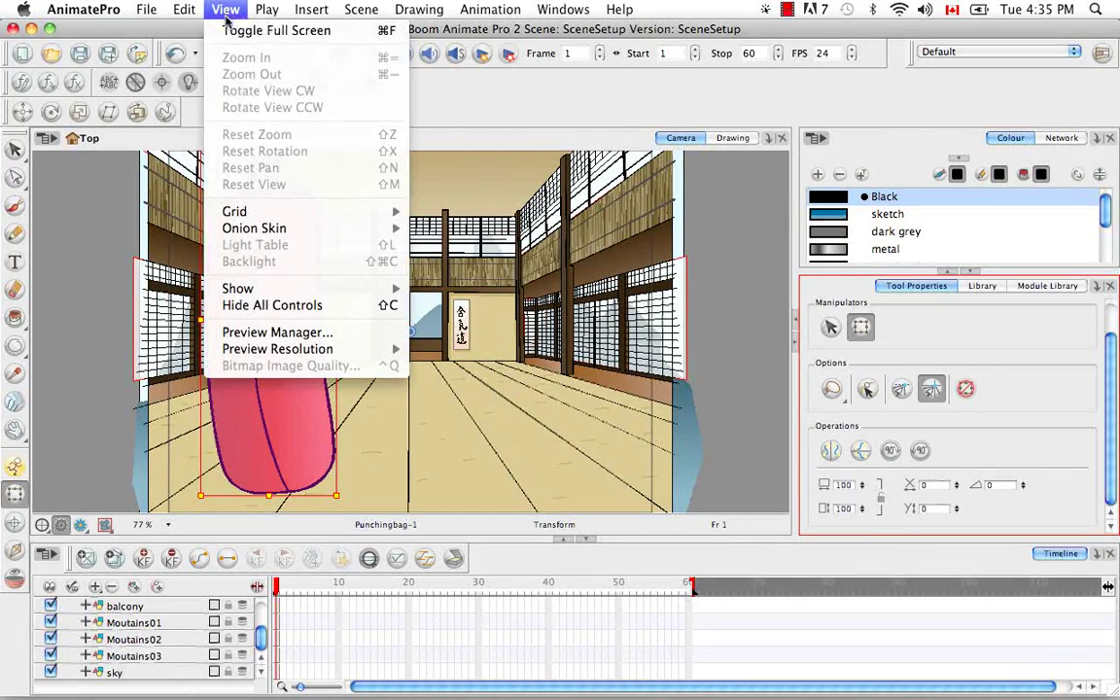
{"action": "mouse_move", "coordinate": [308, 215]}
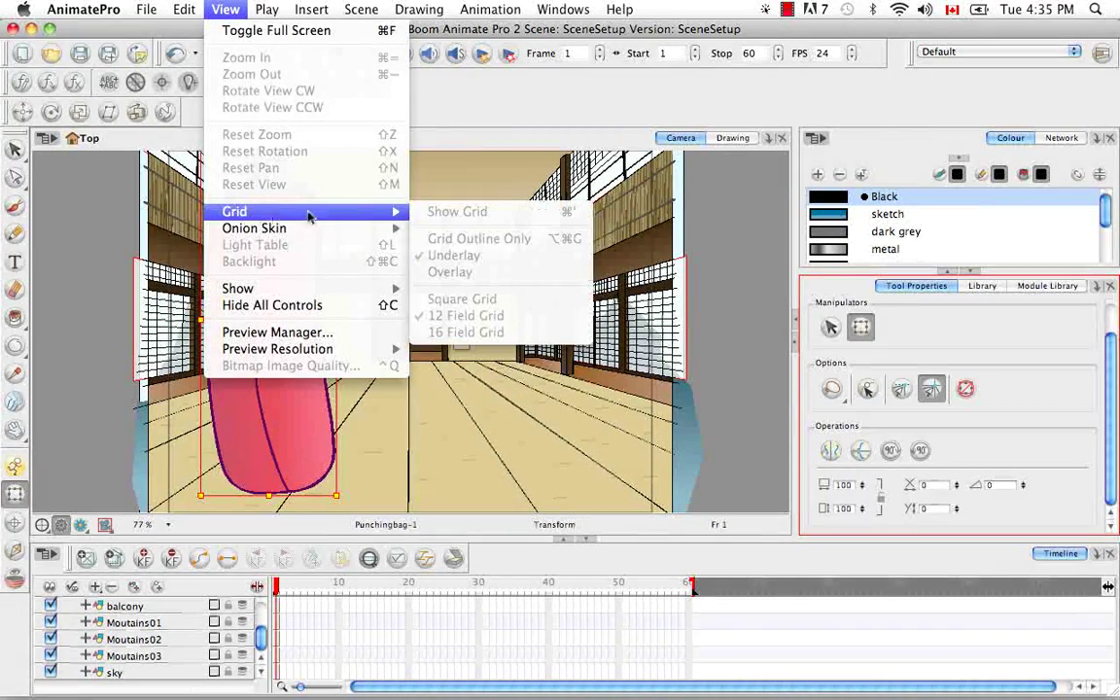
{"action": "left_click", "coordinate": [704, 249]}
{"action": "left_click", "coordinate": [709, 235]}
{"action": "left_click", "coordinate": [226, 10]}
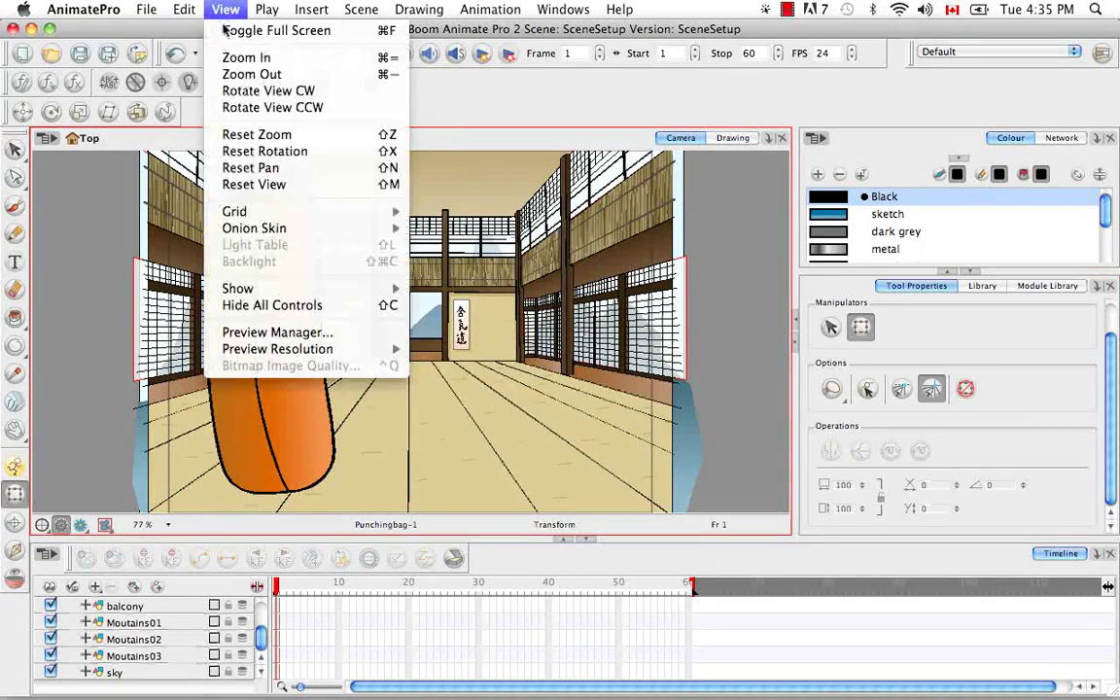
{"action": "mouse_move", "coordinate": [288, 212]}
{"action": "left_click", "coordinate": [474, 214]}
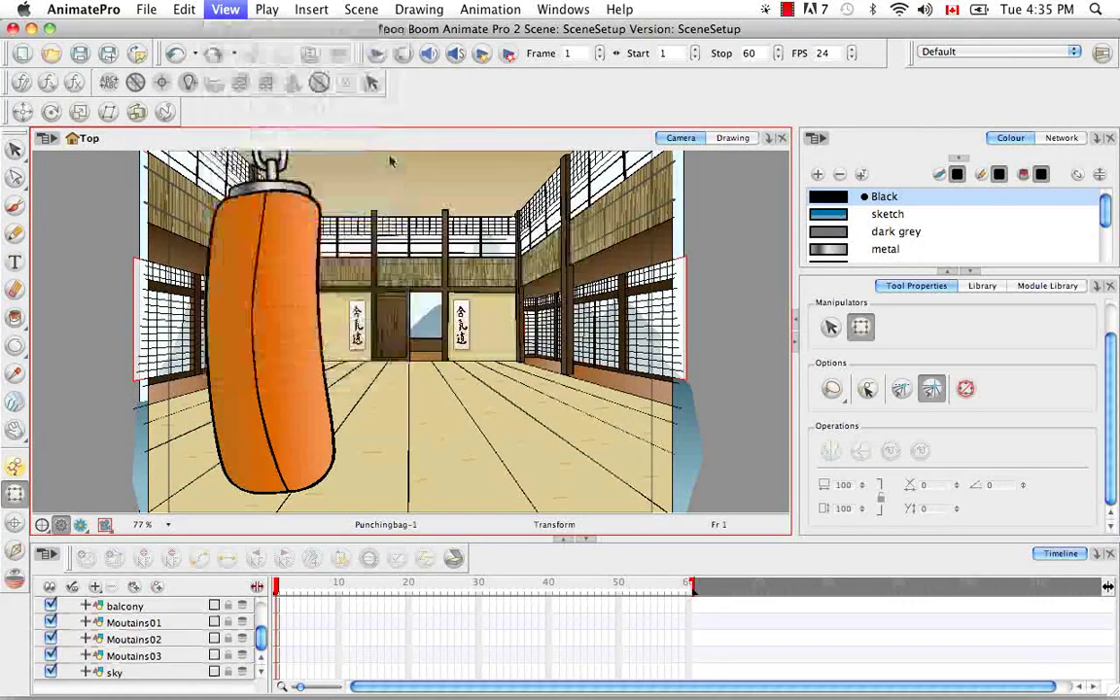
{"action": "left_click", "coordinate": [226, 10]}
{"action": "left_click", "coordinate": [486, 213]}
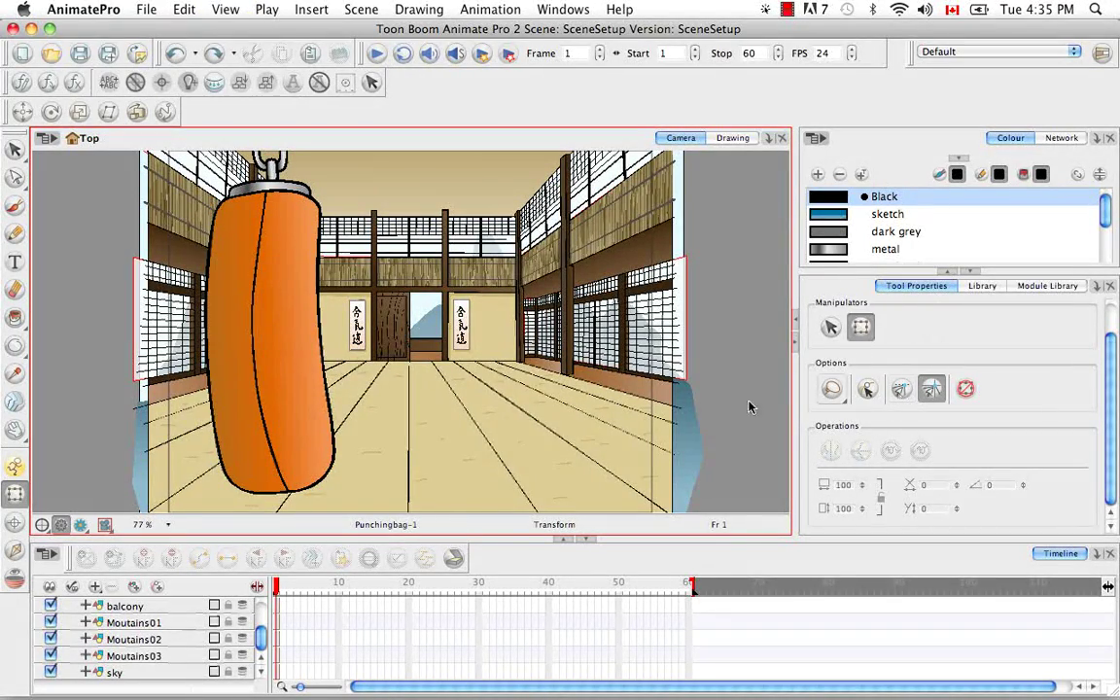
{"action": "left_click", "coordinate": [289, 372]}
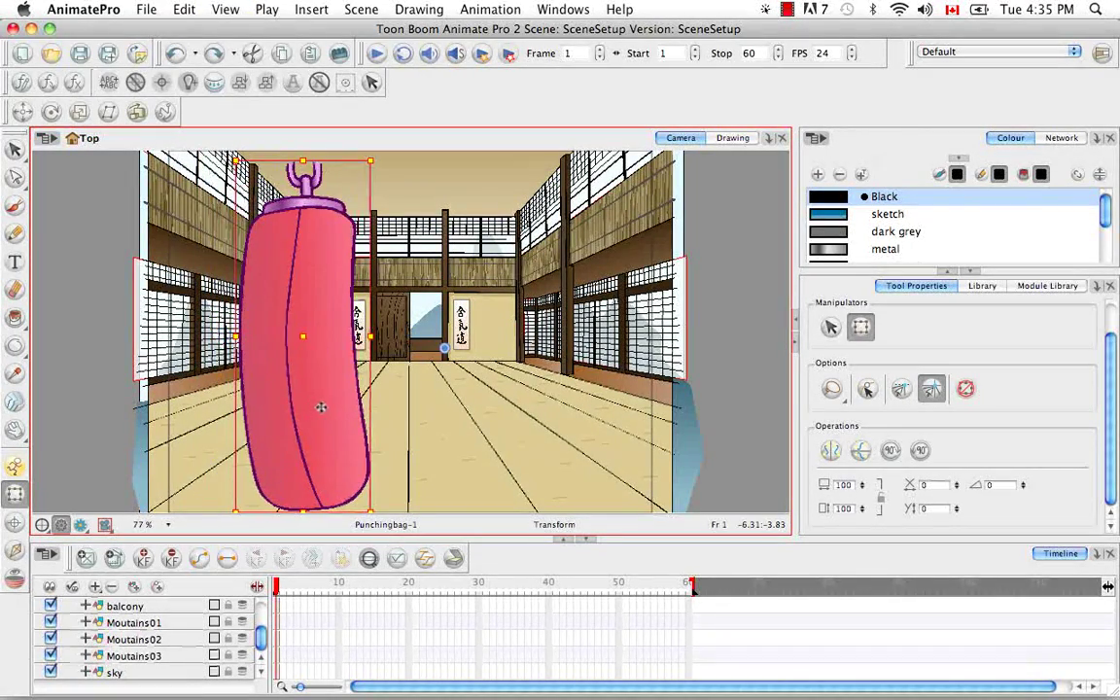
{"action": "mouse_move", "coordinate": [321, 406]}
{"action": "left_mouse_down"}
{"action": "mouse_move", "coordinate": [345, 385]}
{"action": "mouse_move", "coordinate": [318, 384]}
{"action": "mouse_move", "coordinate": [328, 400]}
{"action": "mouse_move", "coordinate": [324, 388]}
{"action": "mouse_move", "coordinate": [350, 388]}
{"action": "mouse_move", "coordinate": [356, 401]}
{"action": "mouse_move", "coordinate": [388, 392]}
{"action": "mouse_move", "coordinate": [329, 388]}
{"action": "left_mouse_up"}
{"action": "key", "text": "super+z"}
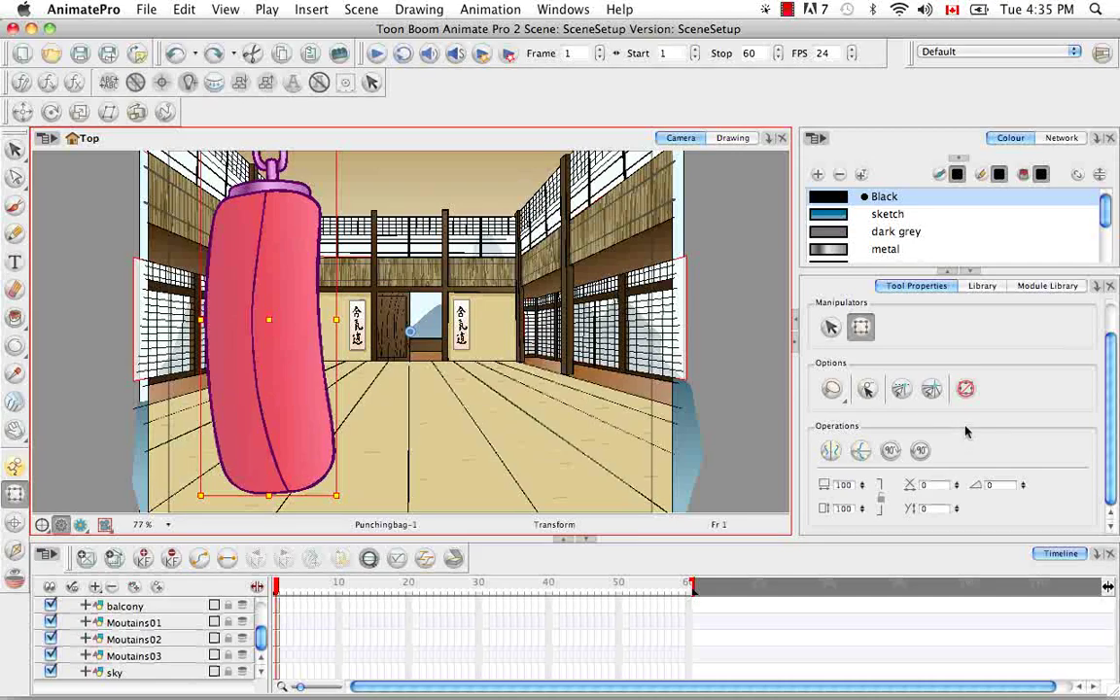
Enable Hide Manipulator Controls so the bag's transform handles disappear
{"action": "left_click", "coordinate": [965, 389]}
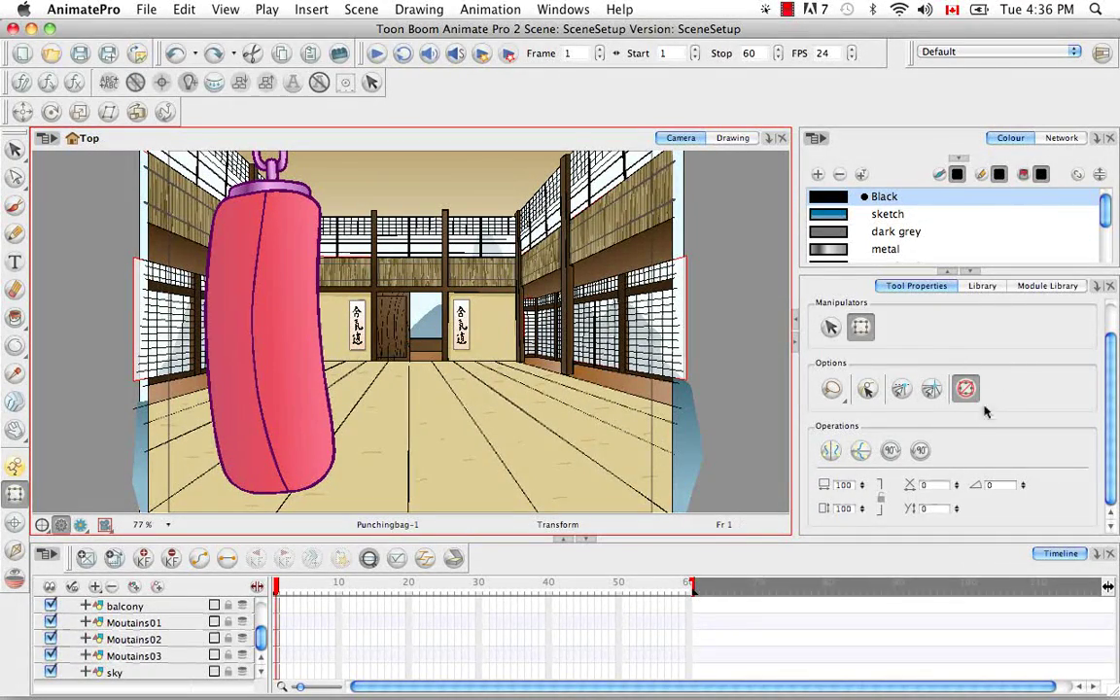
{"action": "left_click", "coordinate": [860, 333]}
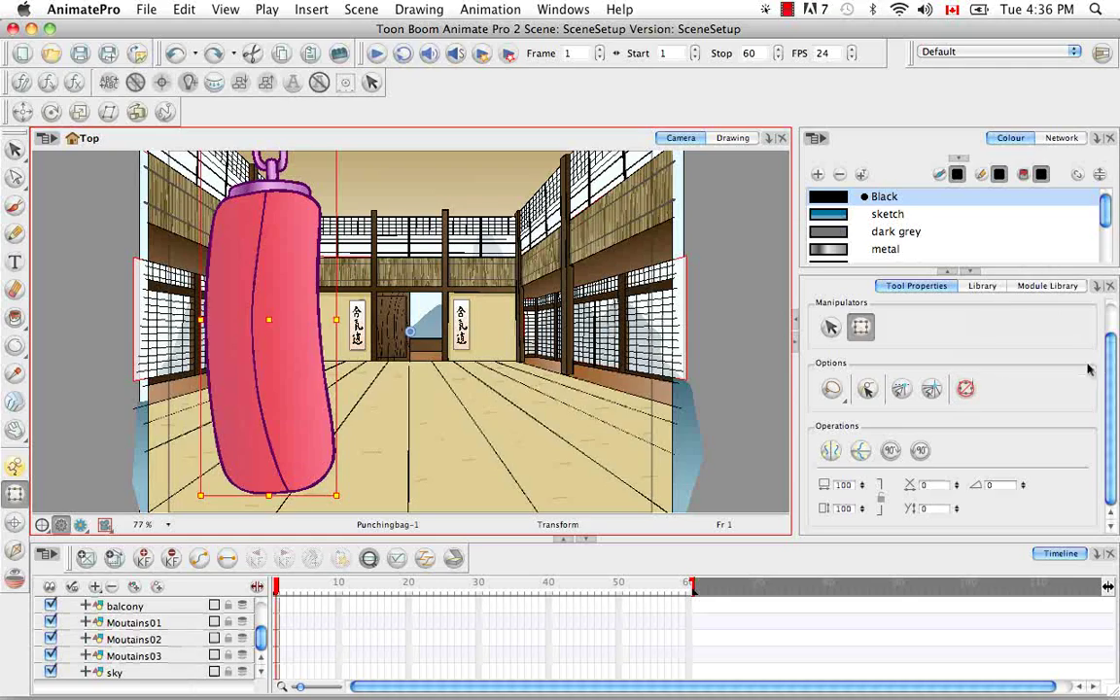
{"action": "left_click", "coordinate": [825, 454]}
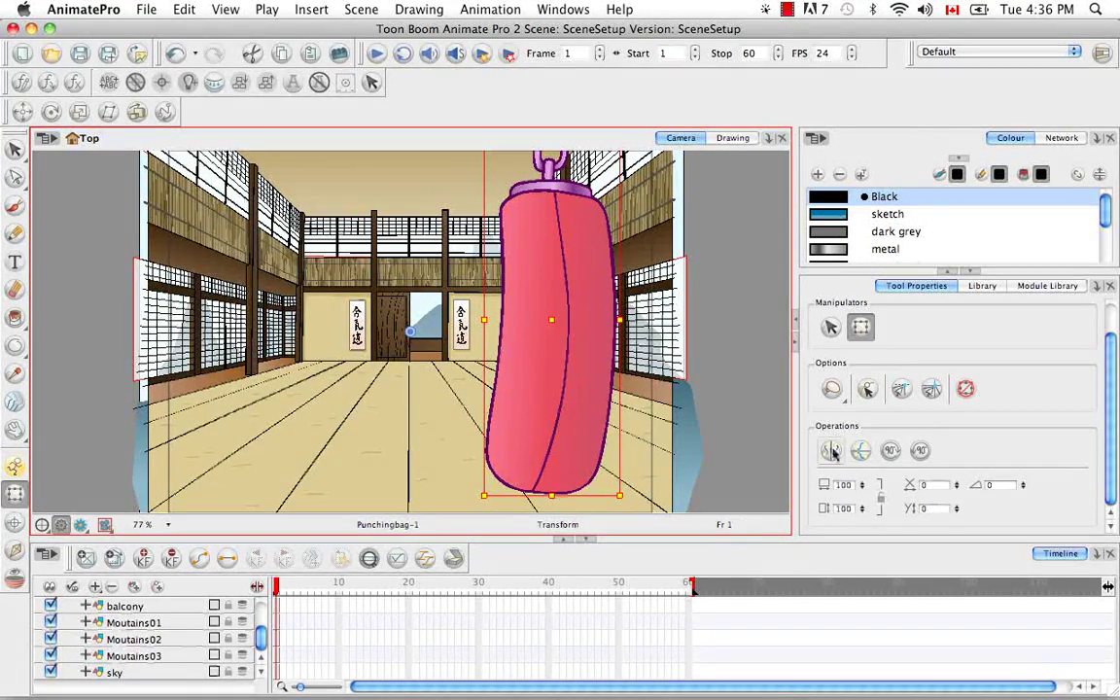
{"action": "key", "text": "super+z"}
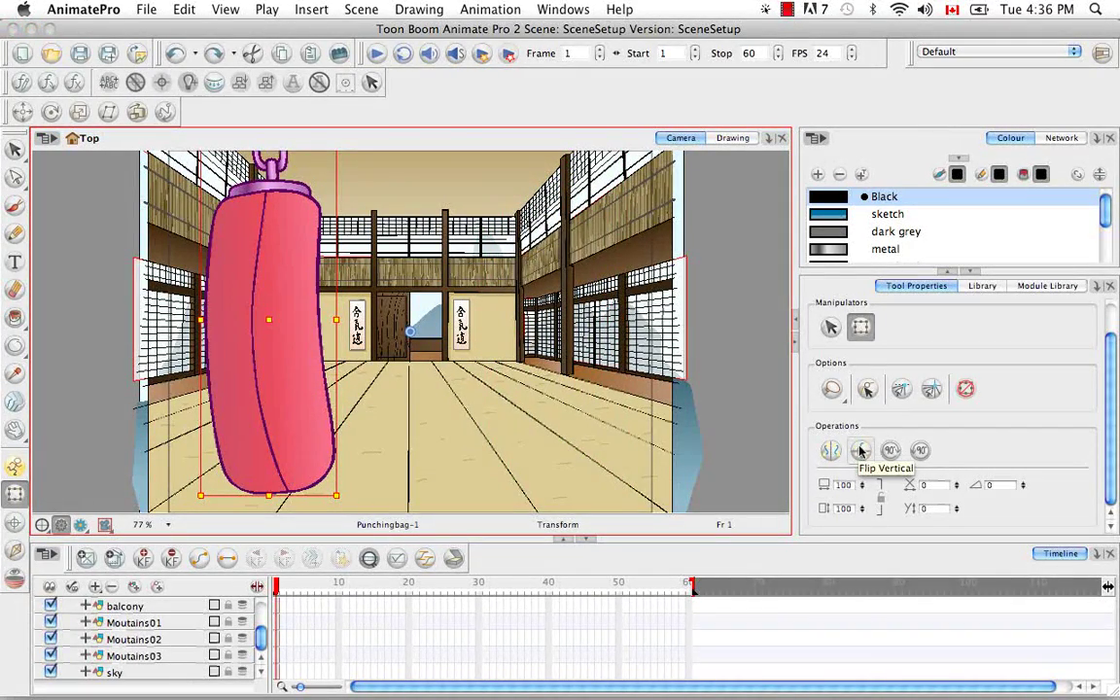
{"action": "left_click", "coordinate": [861, 450]}
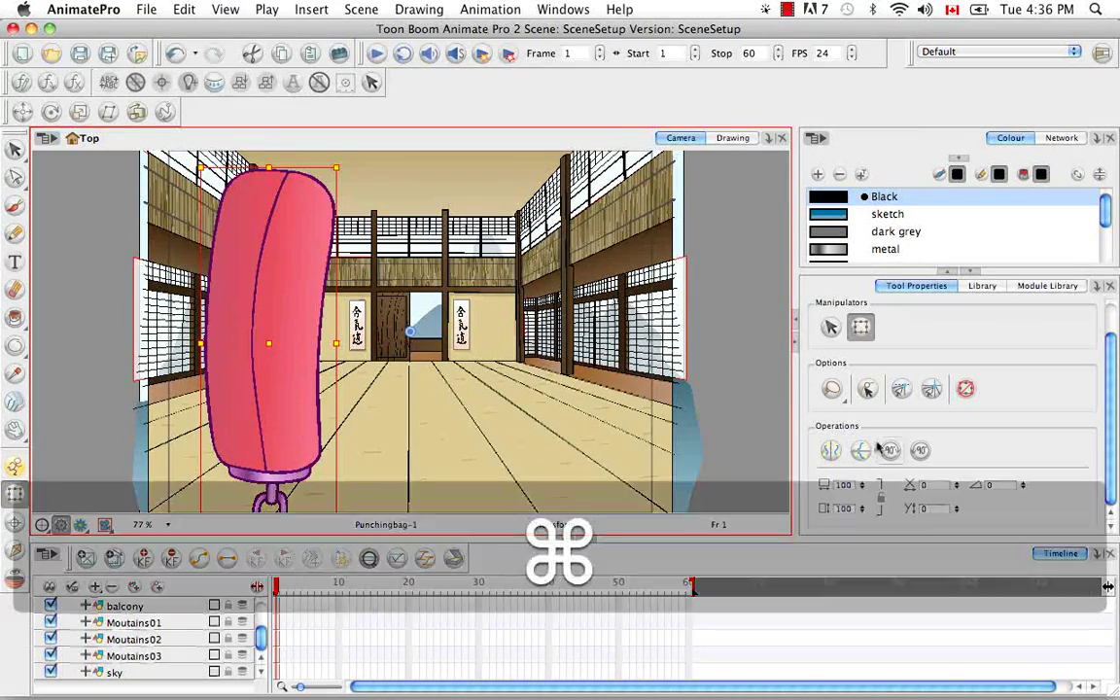
{"action": "key", "text": "super+z"}
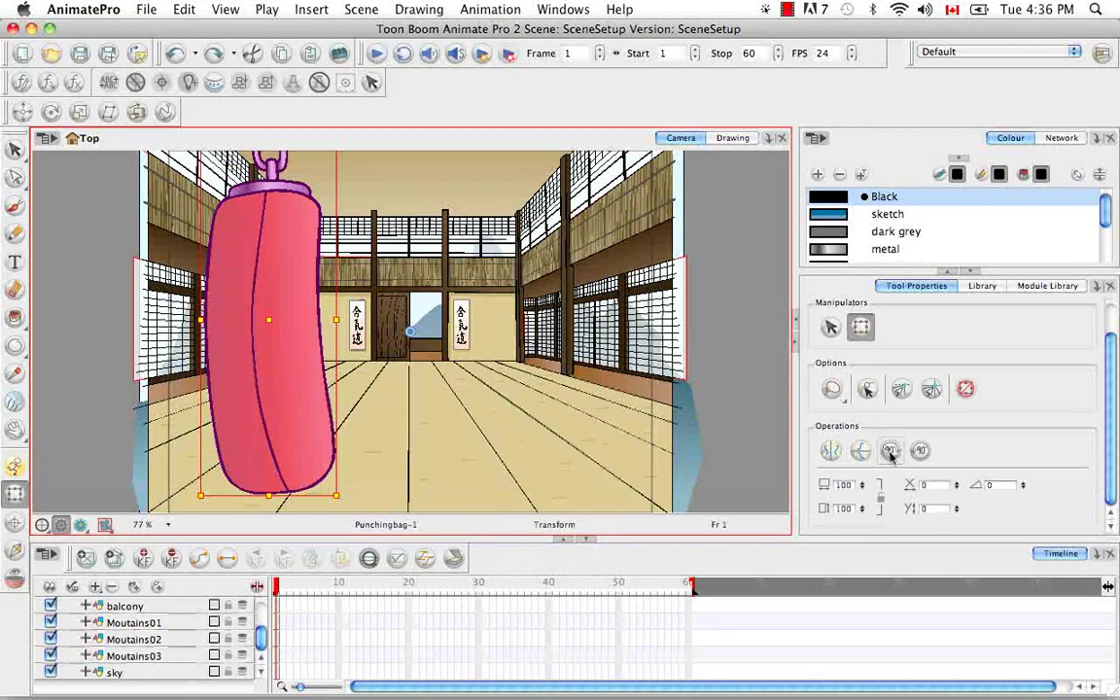
{"action": "left_click", "coordinate": [889, 450]}
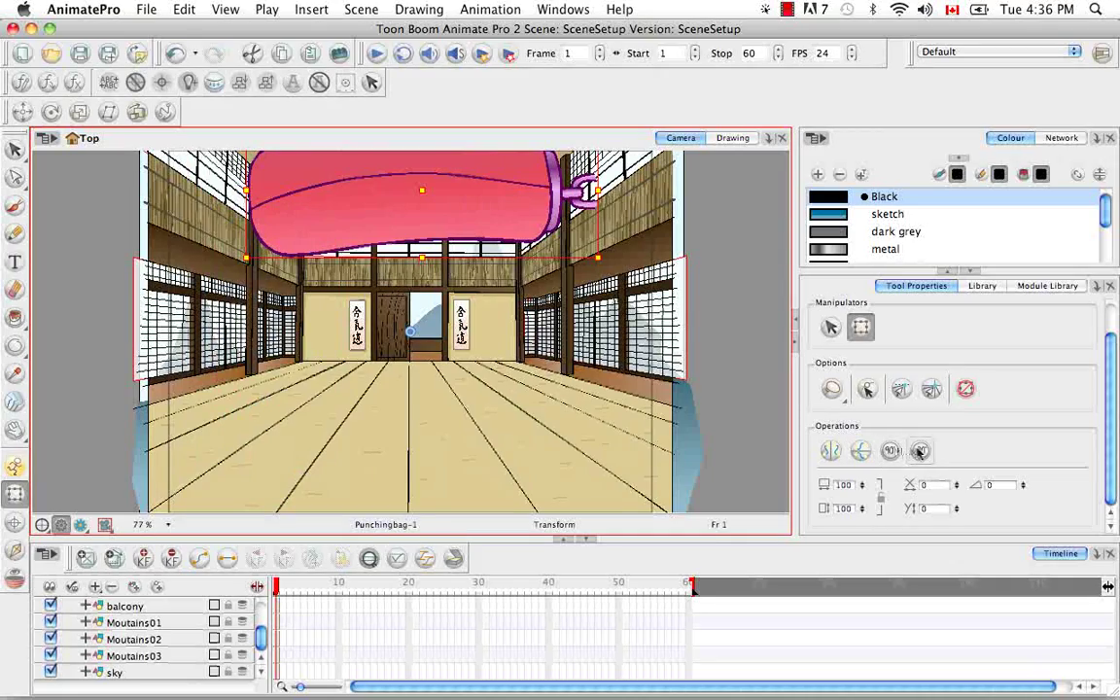
{"action": "left_click", "coordinate": [919, 452]}
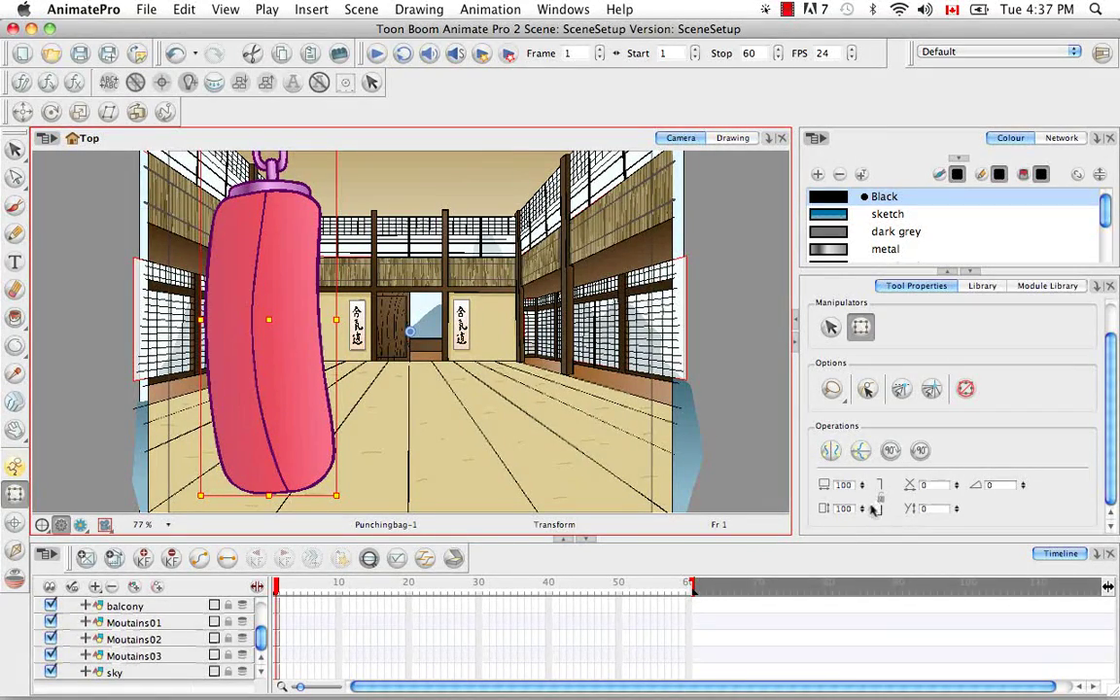
{"action": "left_click_drag", "start_coordinate": [862, 484], "coordinate": [778, 411]}
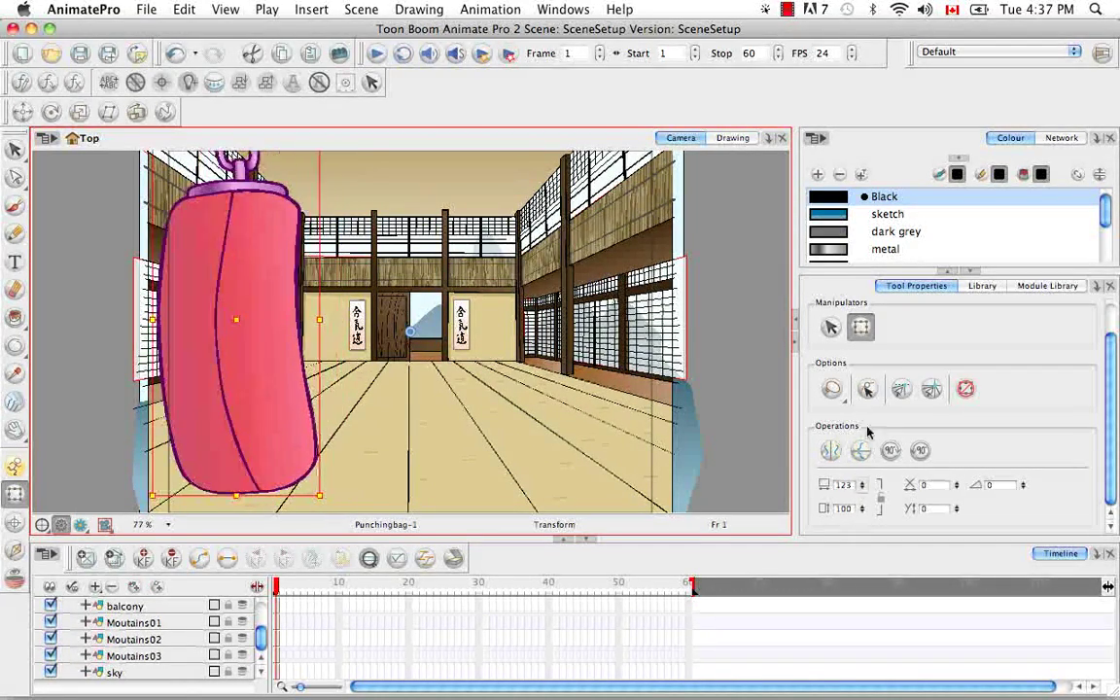
{"action": "double_click", "coordinate": [842, 484]}
{"action": "type", "text": "100"}
{"action": "key", "text": "Return"}
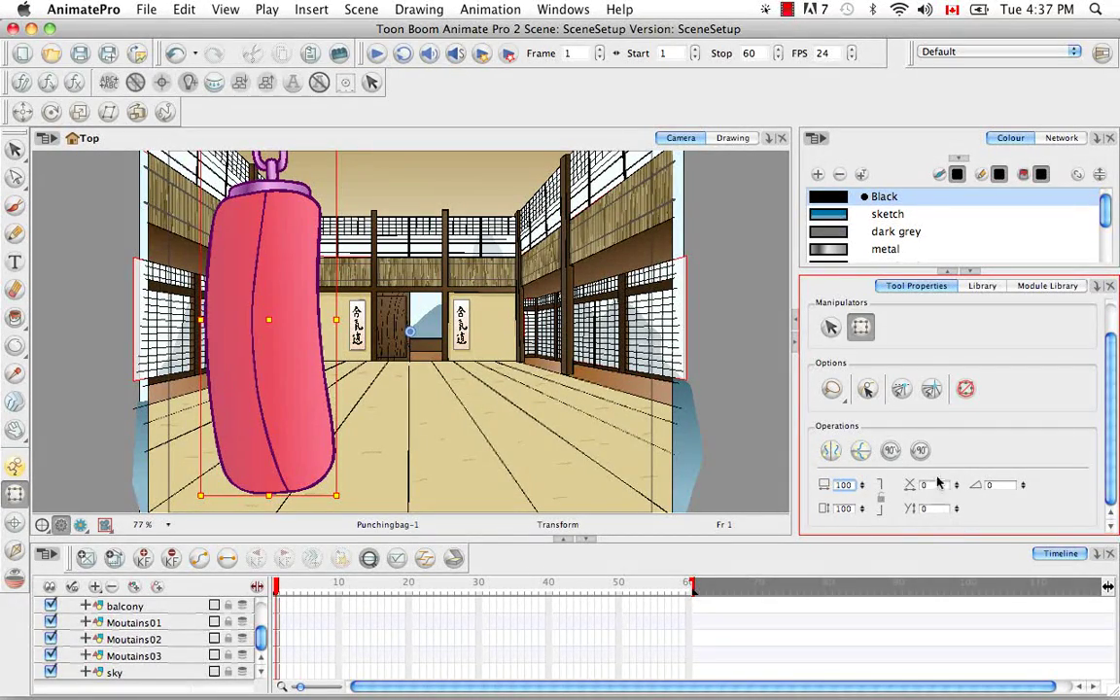
{"action": "double_click", "coordinate": [925, 484]}
{"action": "type", "text": "24"}
{"action": "key", "text": "Return"}
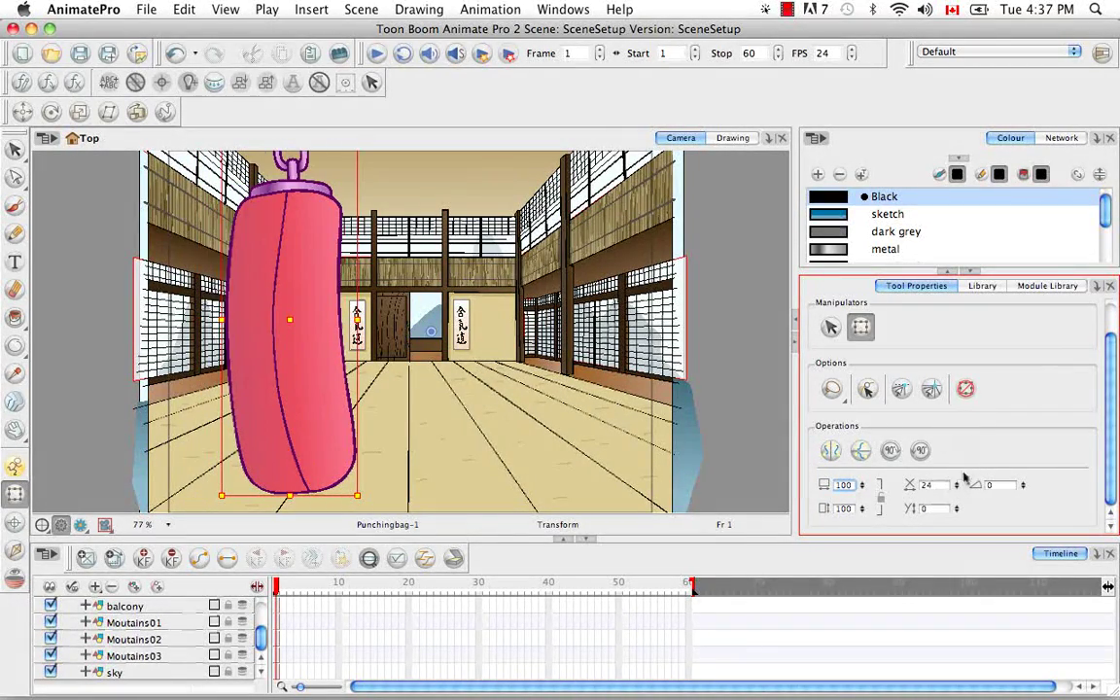
{"action": "mouse_move", "coordinate": [955, 484]}
{"action": "left_mouse_down"}
{"action": "mouse_move", "coordinate": [955, 509]}
{"action": "mouse_move", "coordinate": [952, 498]}
{"action": "left_mouse_up"}
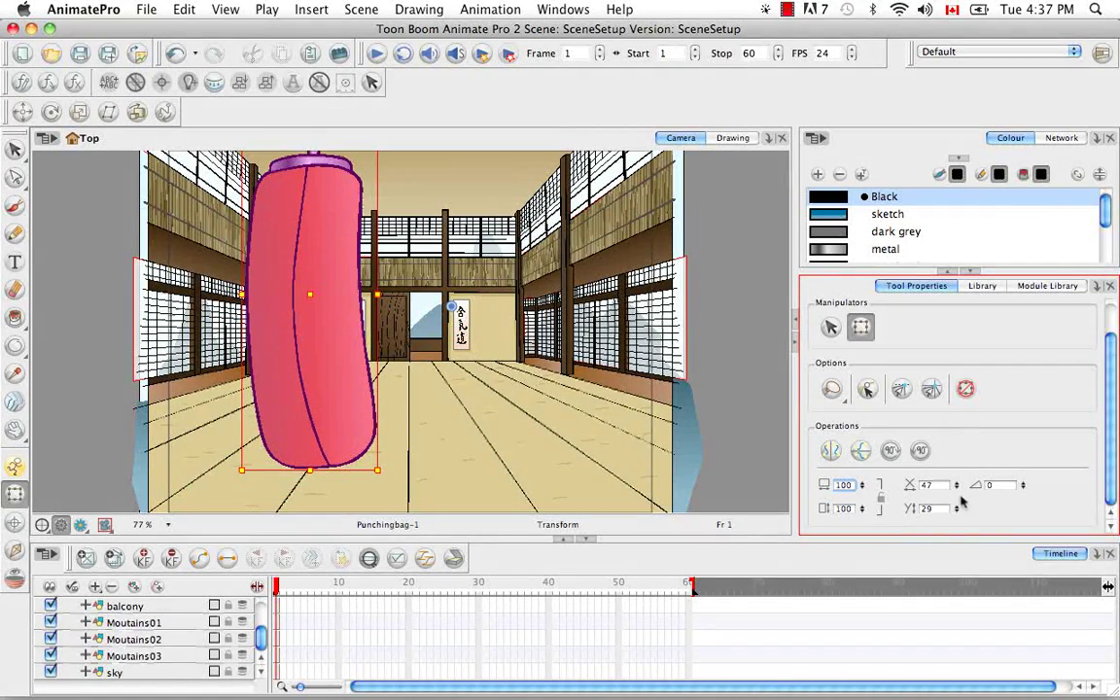
{"action": "double_click", "coordinate": [928, 484]}
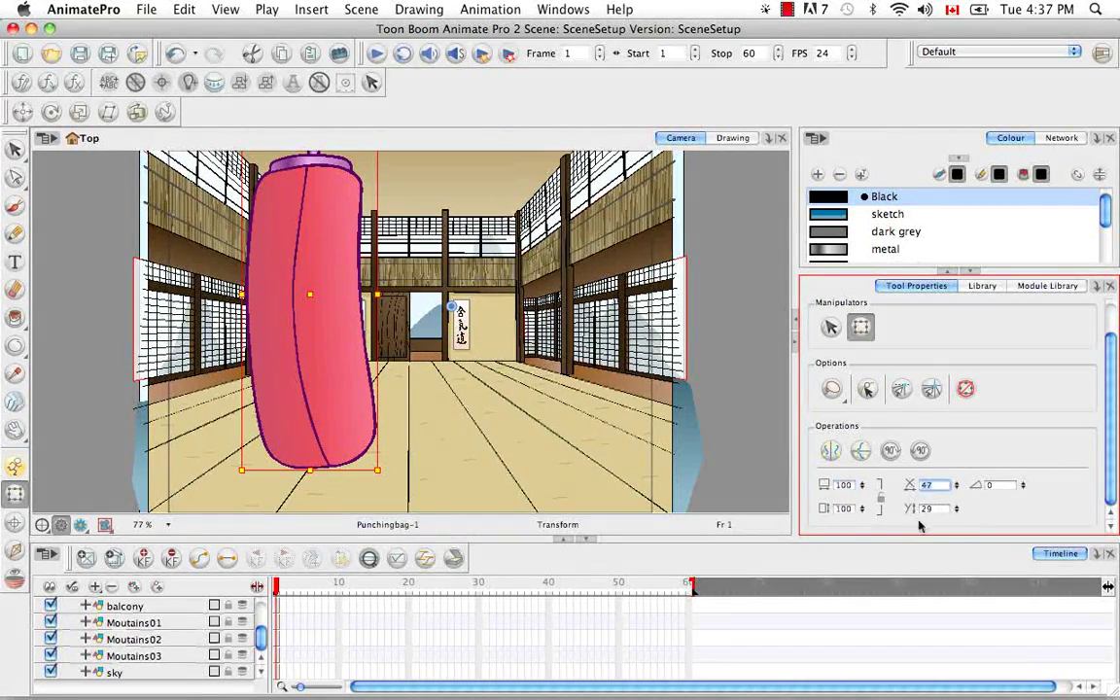
{"action": "type", "text": "0"}
{"action": "key", "text": "Return"}
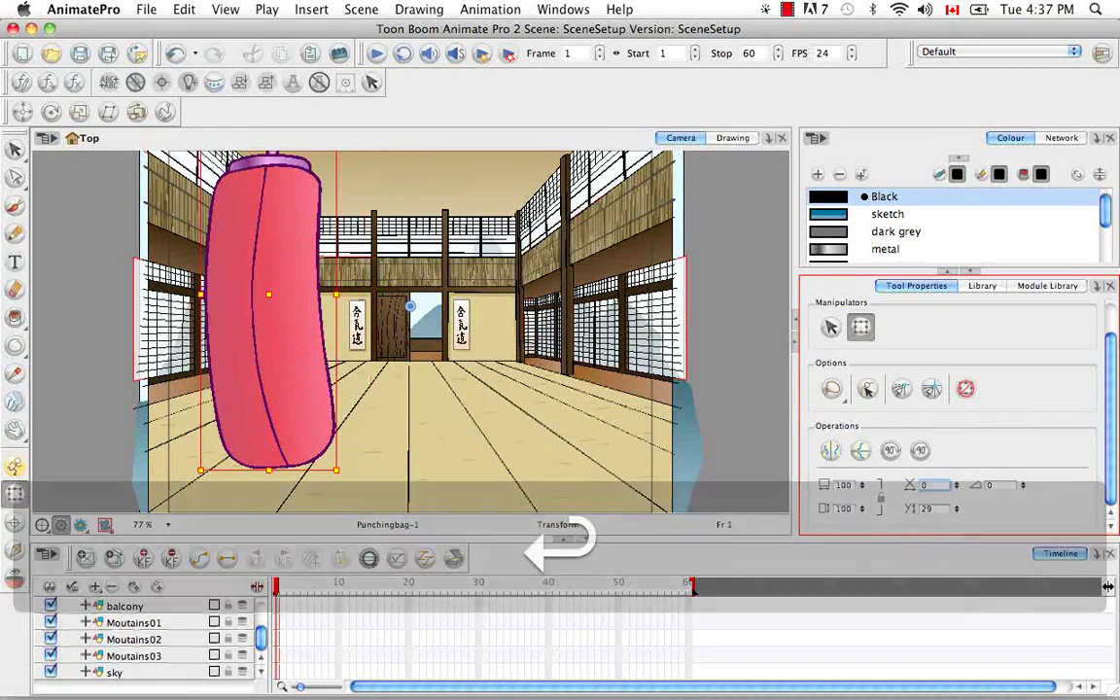
{"action": "double_click", "coordinate": [928, 507]}
{"action": "type", "text": "0"}
{"action": "key", "text": "Return"}
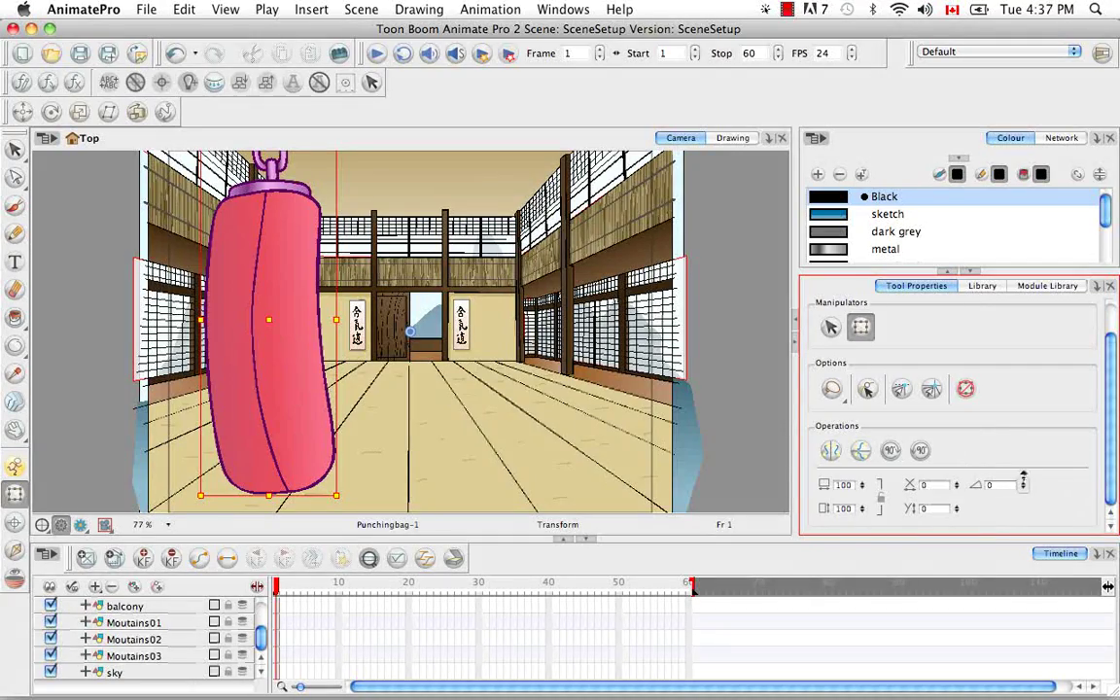
{"action": "type", "text": "20"}
{"action": "key", "text": "Return"}
{"action": "type", "text": "36"}
{"action": "key", "text": "Return"}
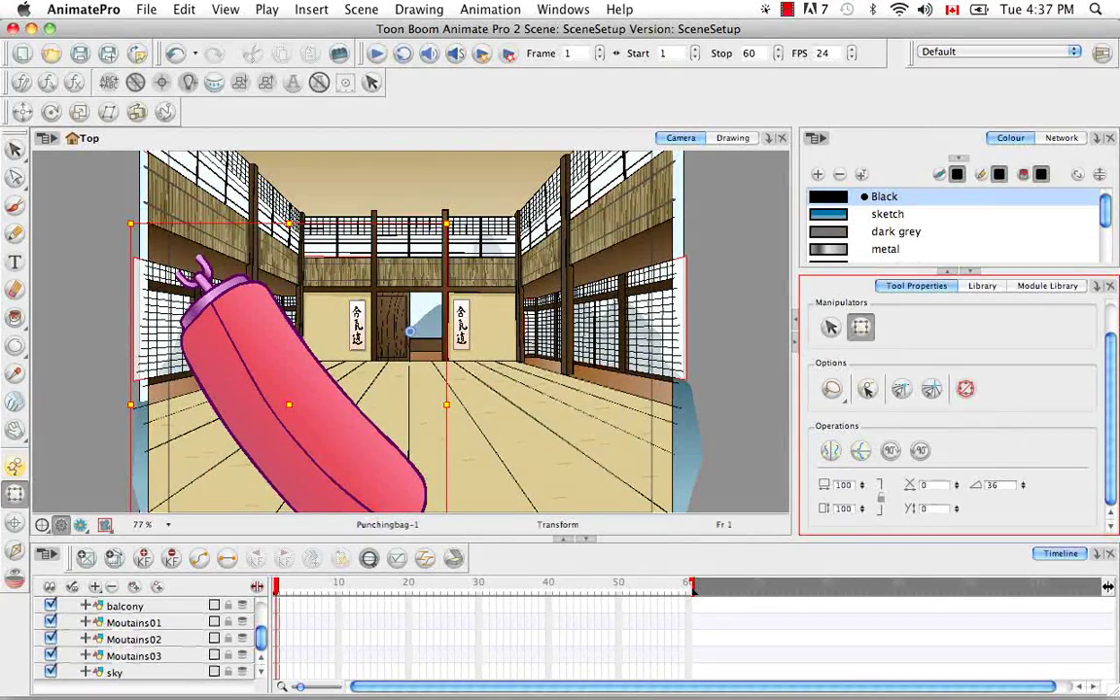
{"action": "double_click", "coordinate": [992, 484]}
{"action": "type", "text": "0"}
{"action": "key", "text": "Return"}
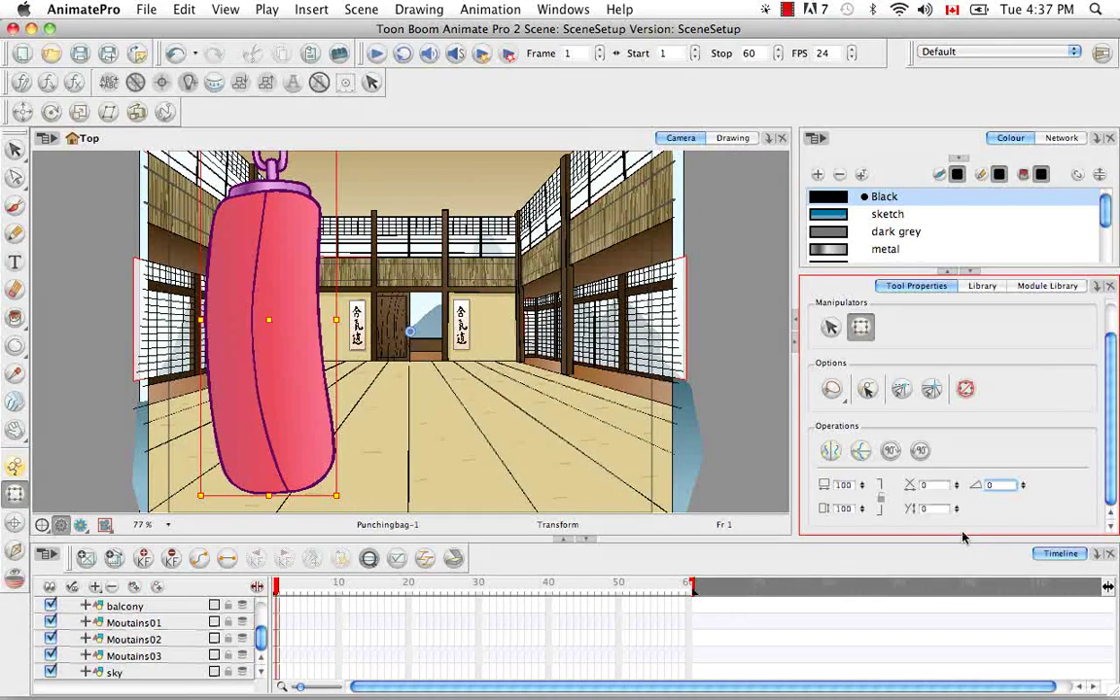
Reset the bag's transform via Animation > Reset, then rotate it 90° clockwise twice
{"action": "left_click", "coordinate": [481, 11]}
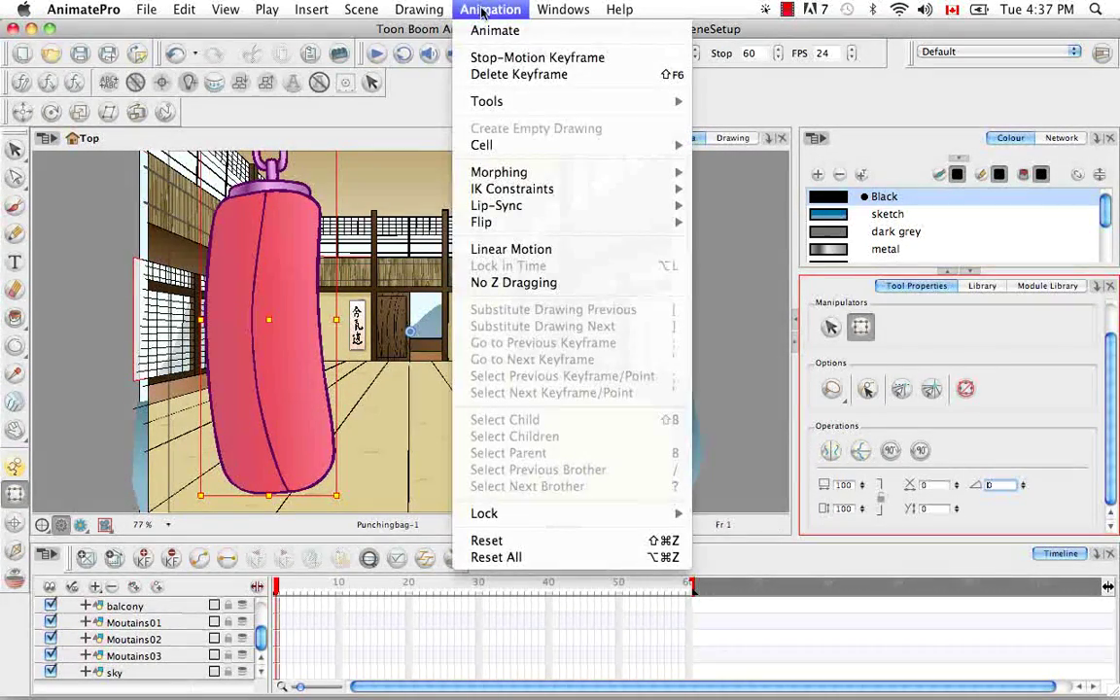
{"action": "left_click", "coordinate": [571, 540]}
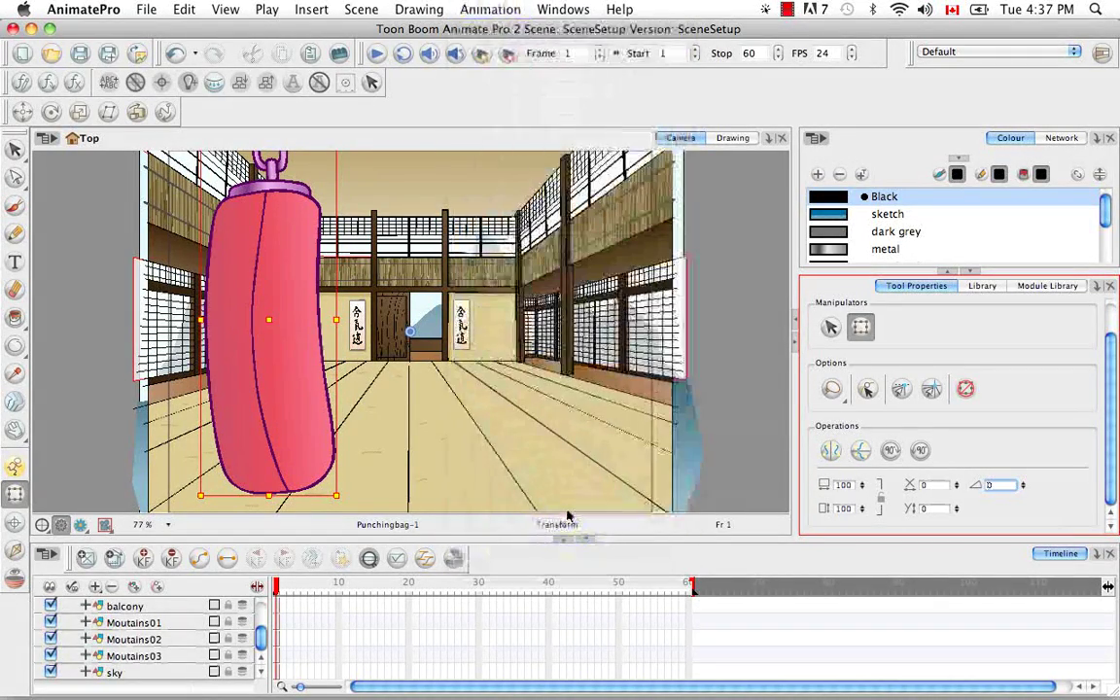
{"action": "left_click", "coordinate": [890, 450]}
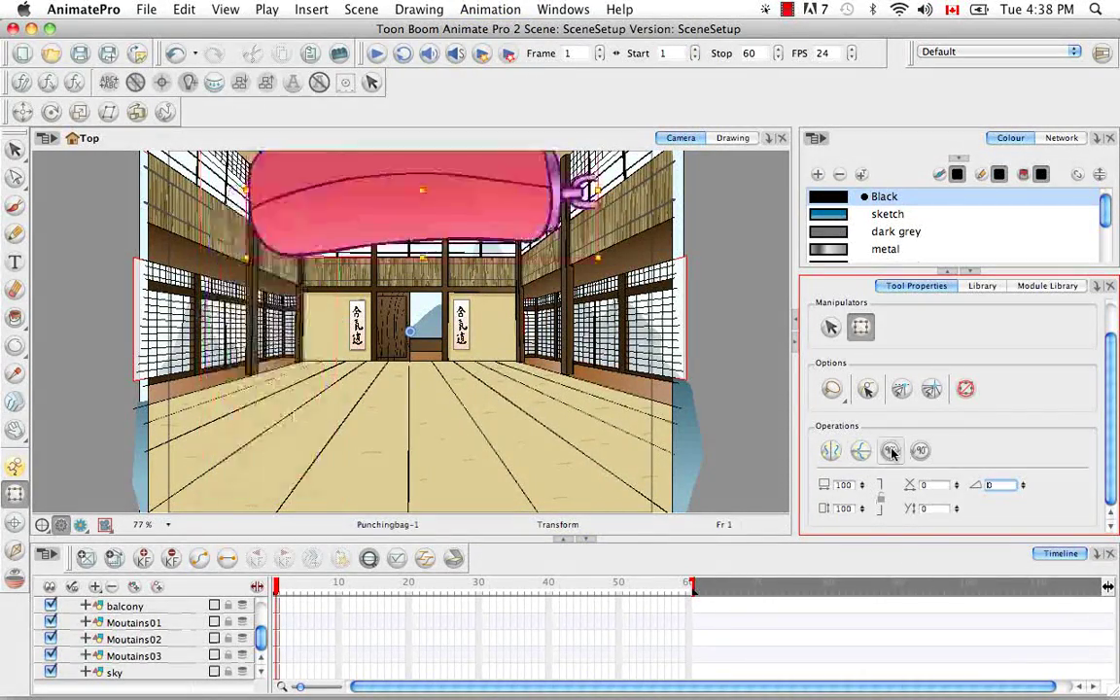
{"action": "left_click", "coordinate": [890, 450]}
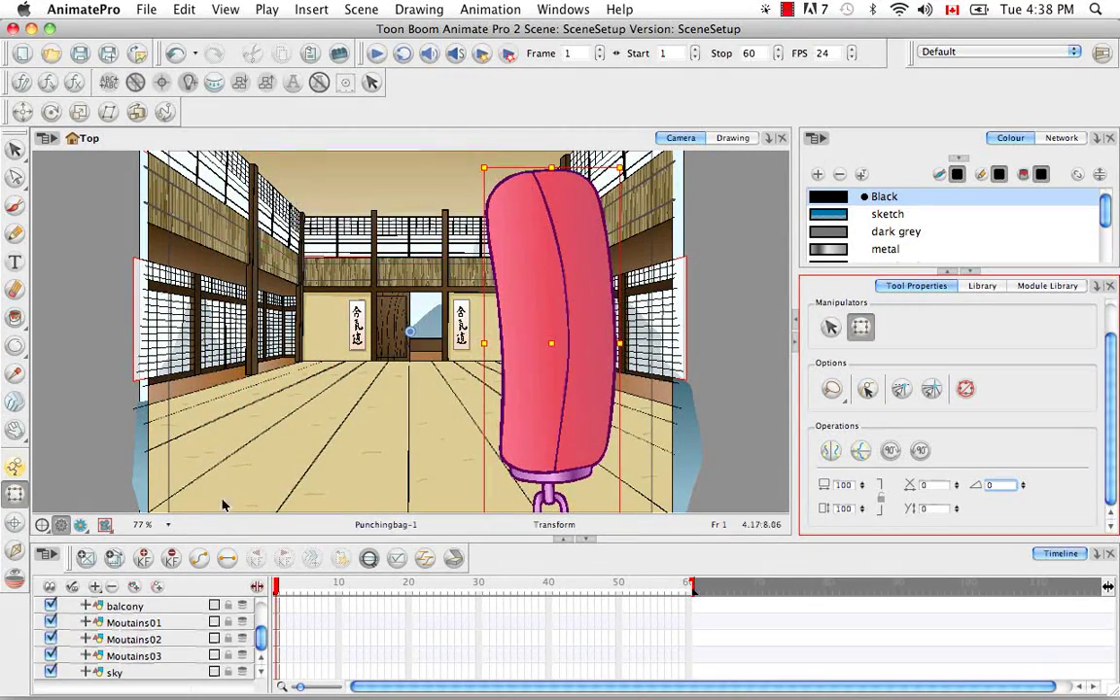
Apply Clear All Values to the Punchingbag layer and deselect the bag
{"action": "left_click", "coordinate": [365, 559]}
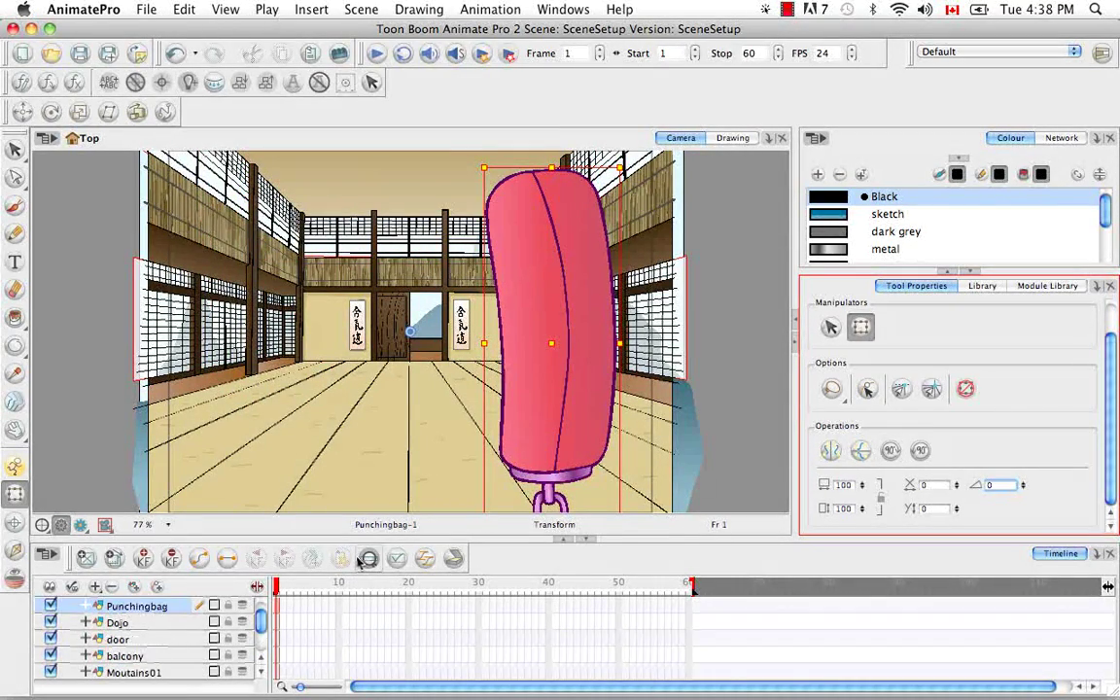
{"action": "right_click", "coordinate": [178, 609]}
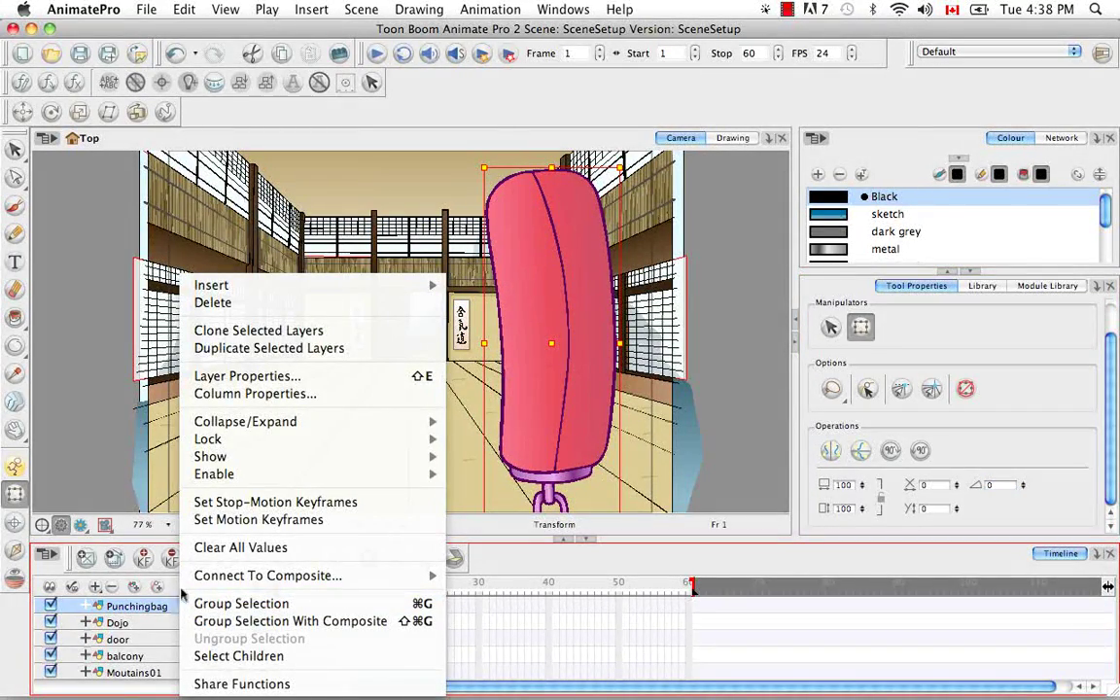
{"action": "left_click", "coordinate": [204, 547]}
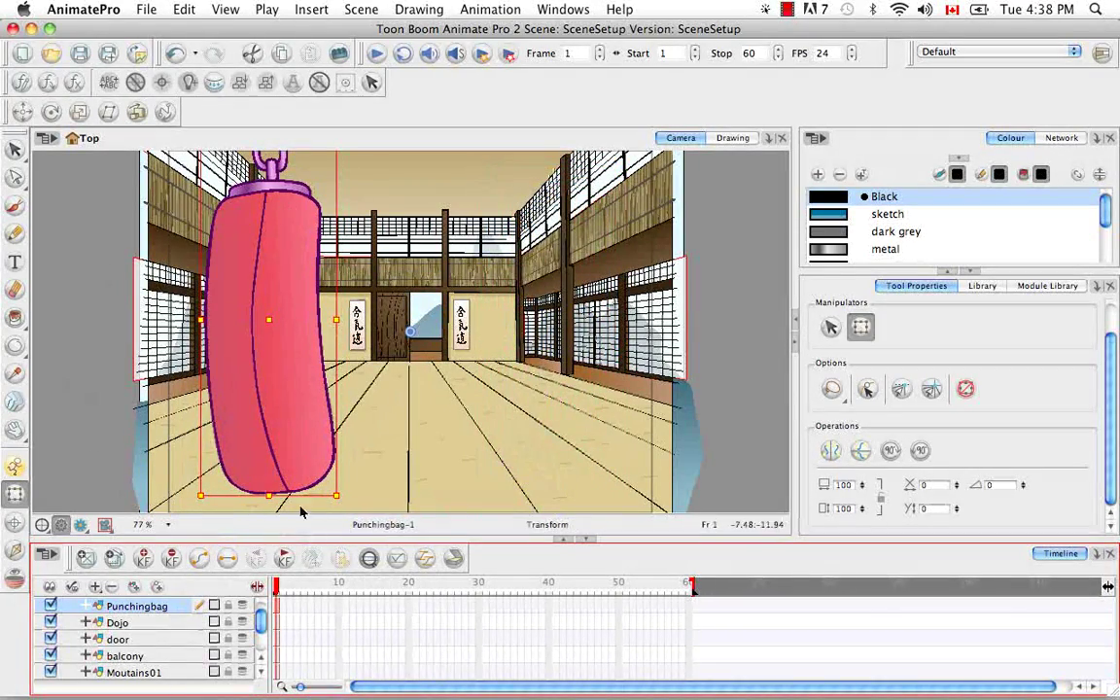
{"action": "left_click", "coordinate": [740, 336]}
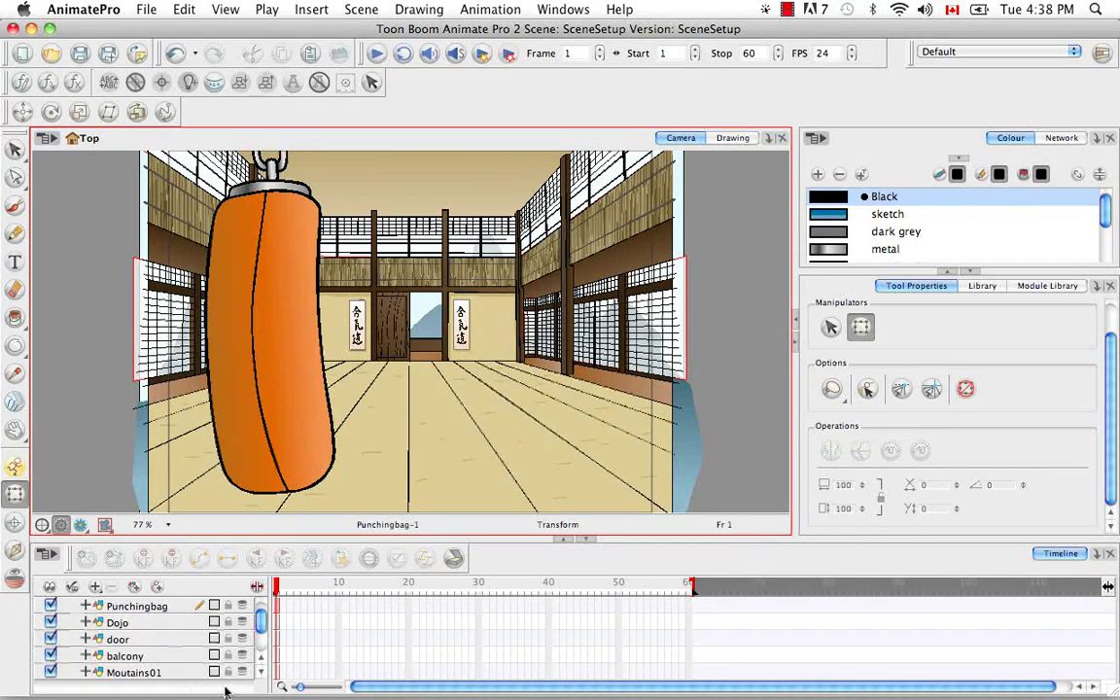
{"action": "left_click", "coordinate": [230, 607]}
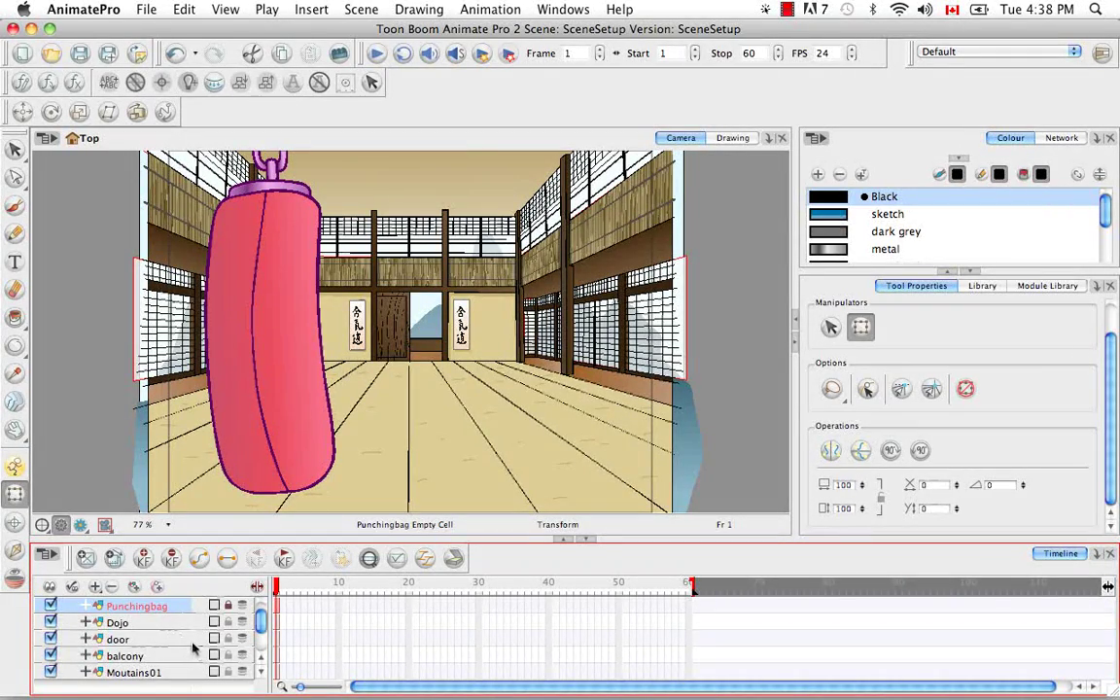
{"action": "left_click", "coordinate": [100, 449]}
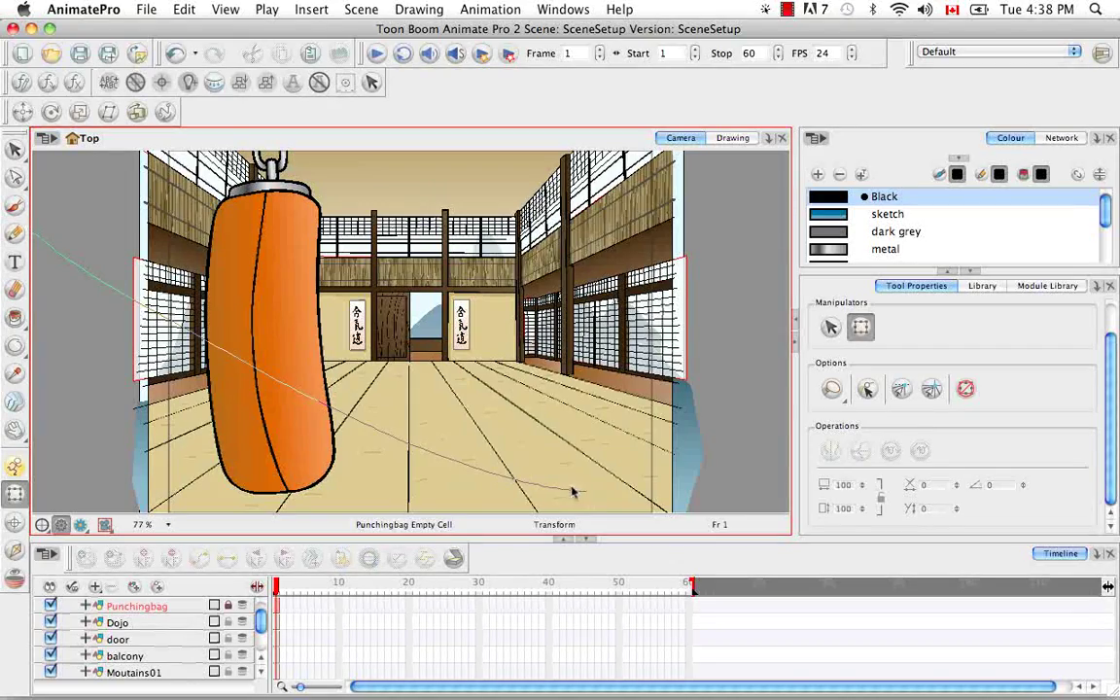
{"action": "left_click", "coordinate": [393, 395]}
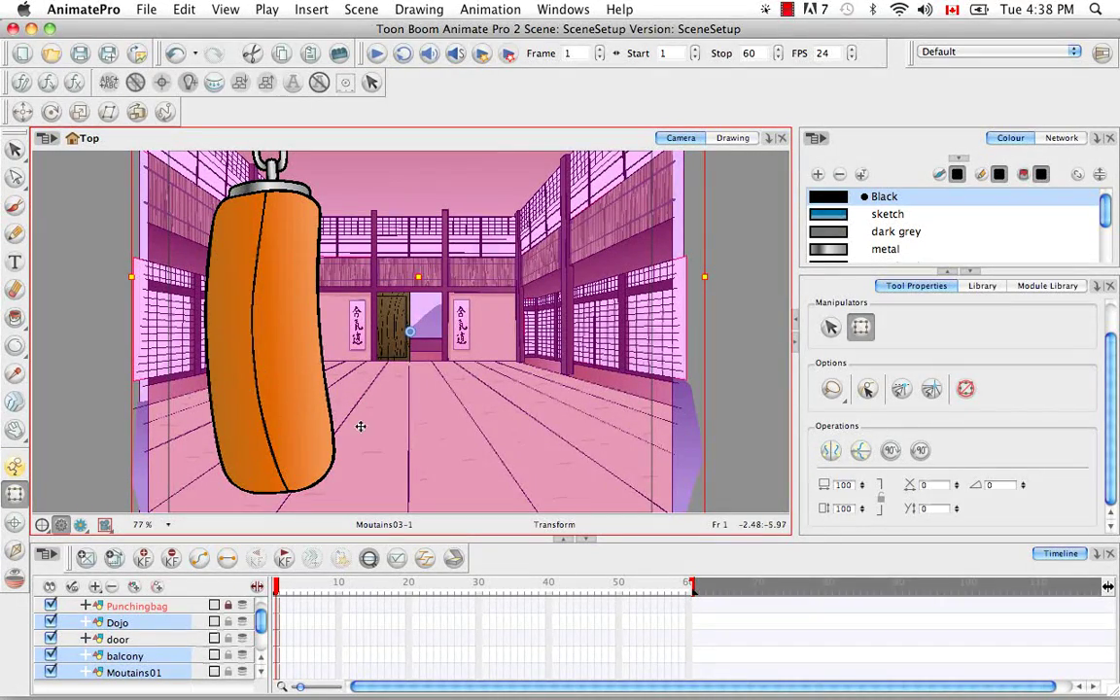
{"action": "left_click_drag", "start_coordinate": [404, 442], "coordinate": [514, 465]}
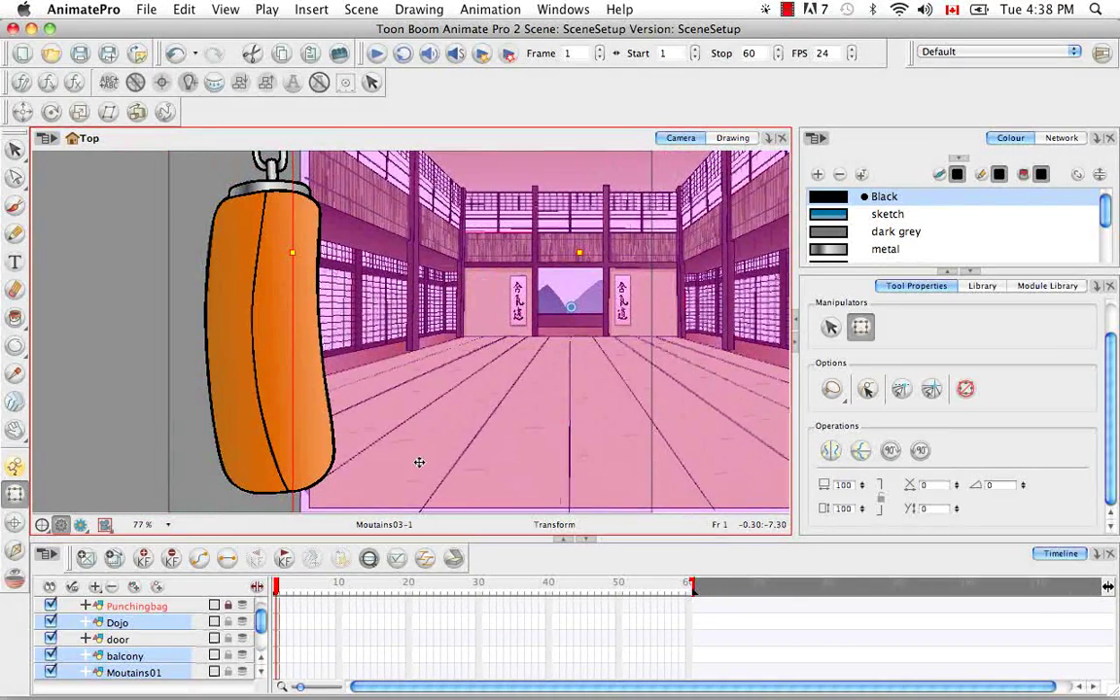
{"action": "key", "text": "super+z"}
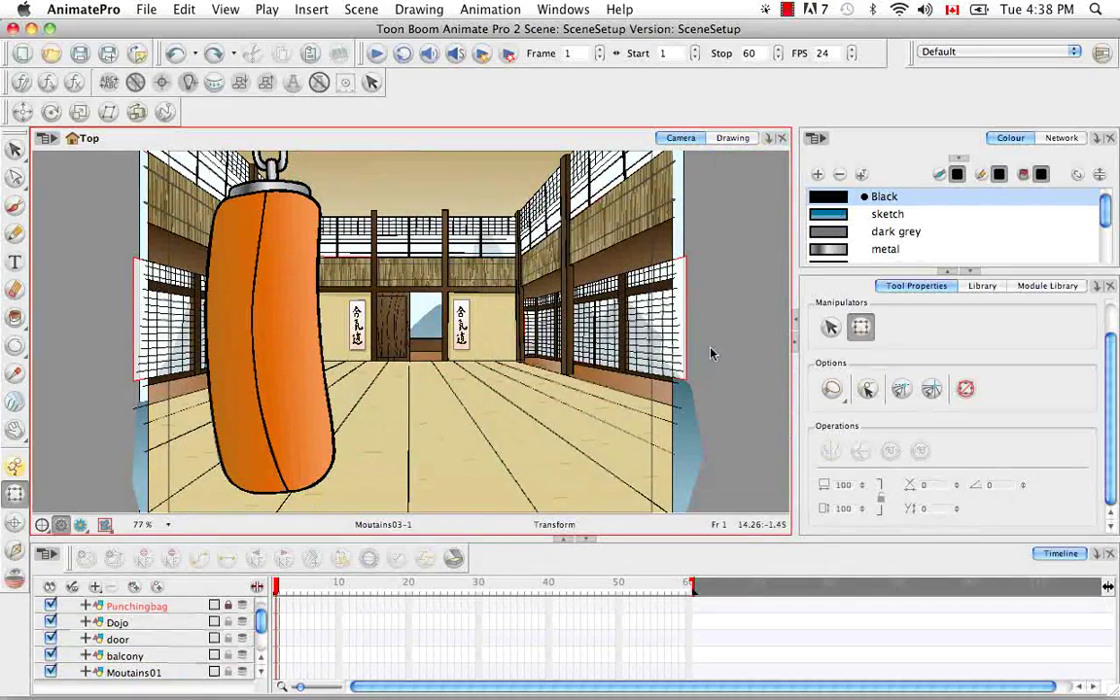
{"action": "left_click", "coordinate": [229, 607]}
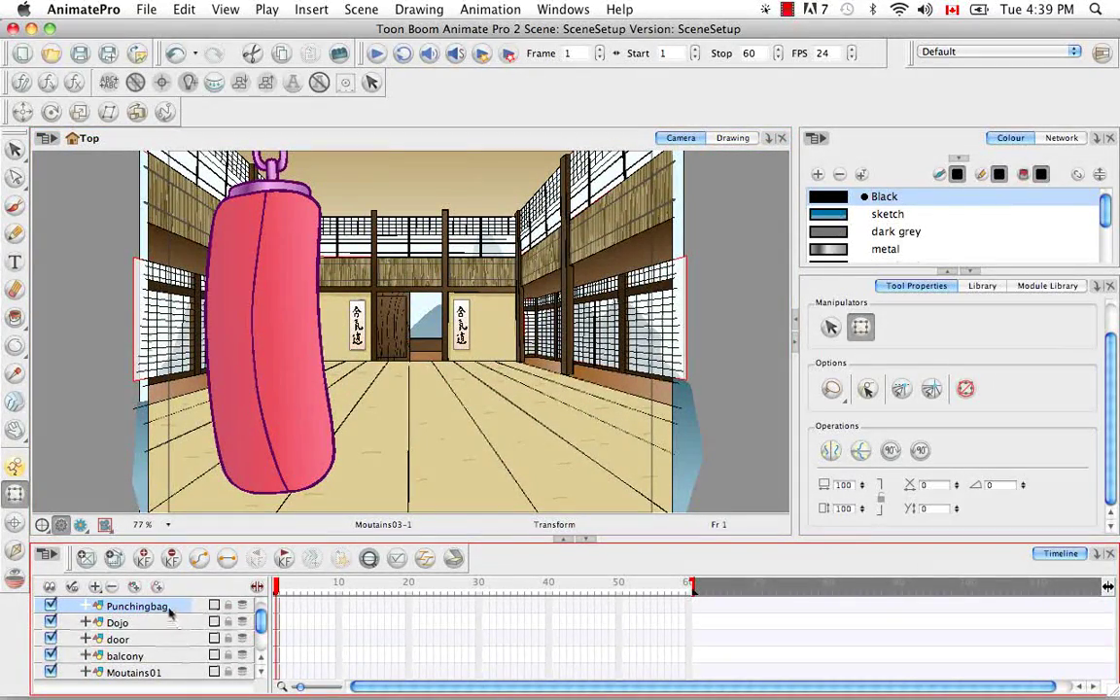
{"action": "left_click", "coordinate": [174, 657], "text": "shift"}
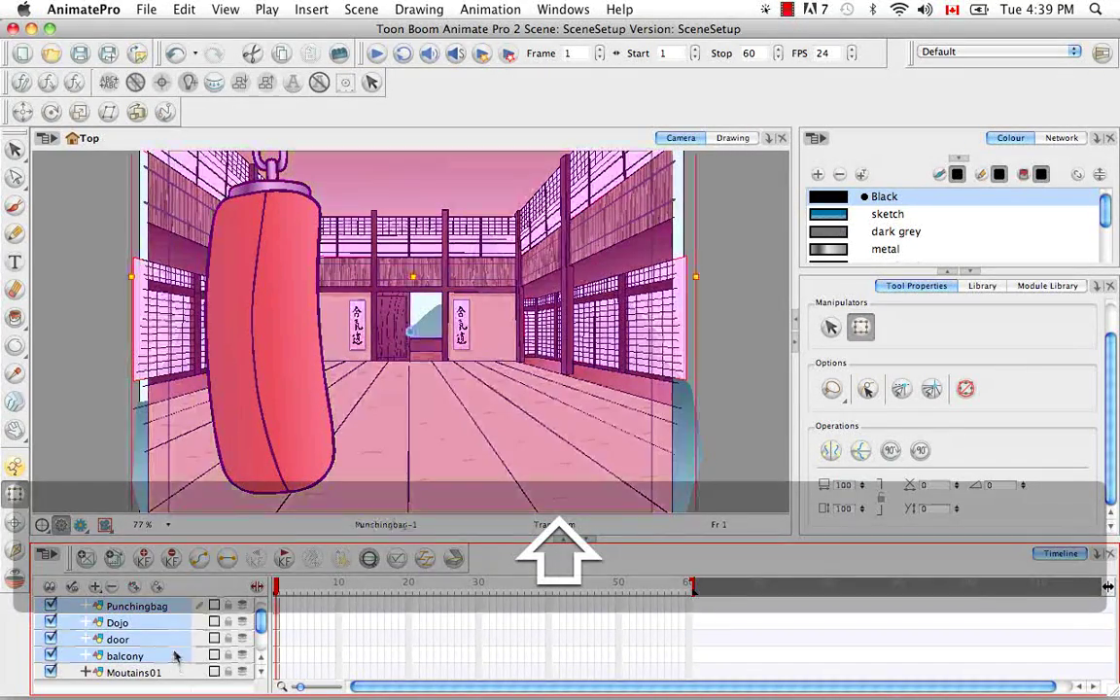
{"action": "left_click", "coordinate": [228, 607]}
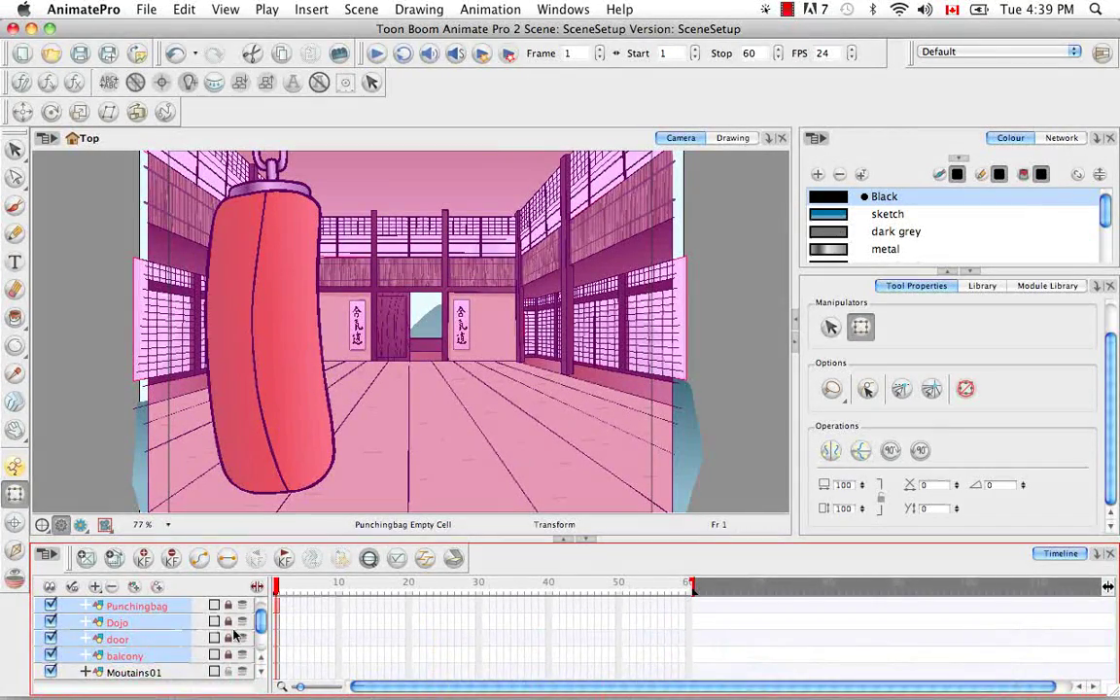
{"action": "left_click", "coordinate": [229, 604]}
{"action": "left_click", "coordinate": [76, 461]}
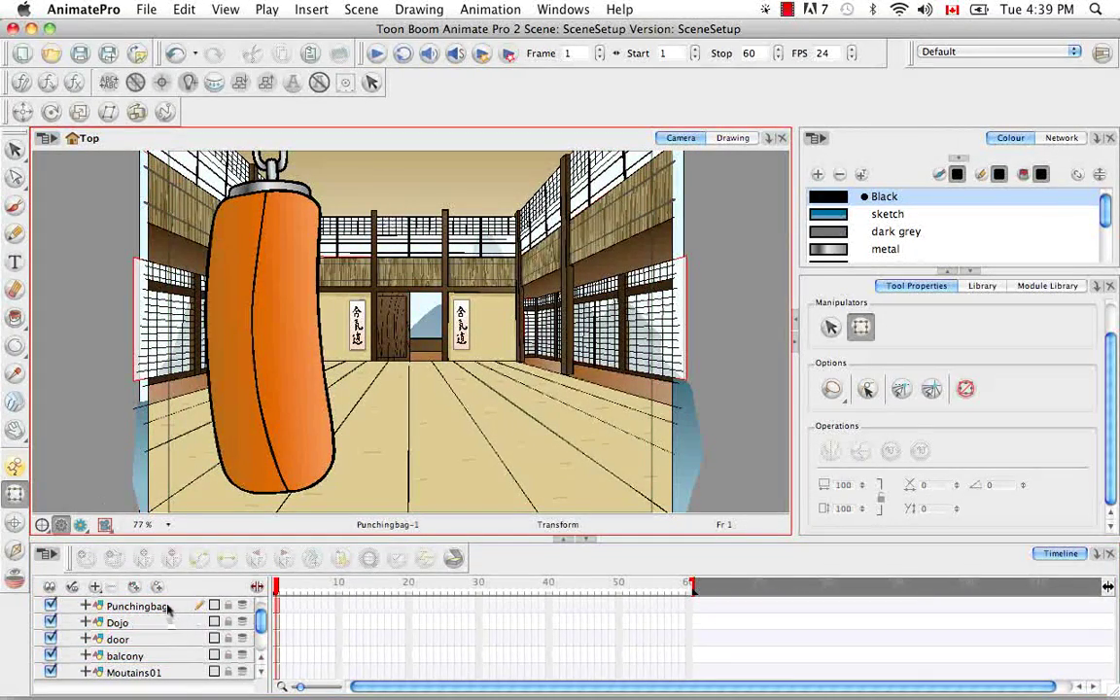
{"action": "left_click", "coordinate": [286, 436]}
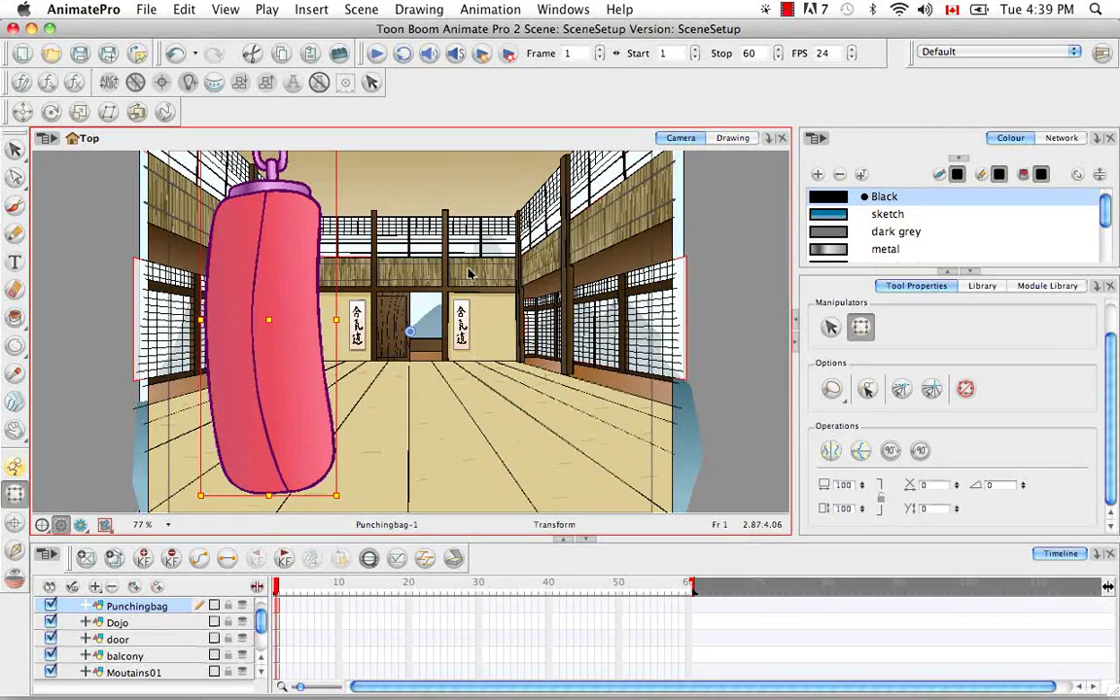
Lock every layer with Animation > Lock > Lock All
{"action": "left_click", "coordinate": [492, 10]}
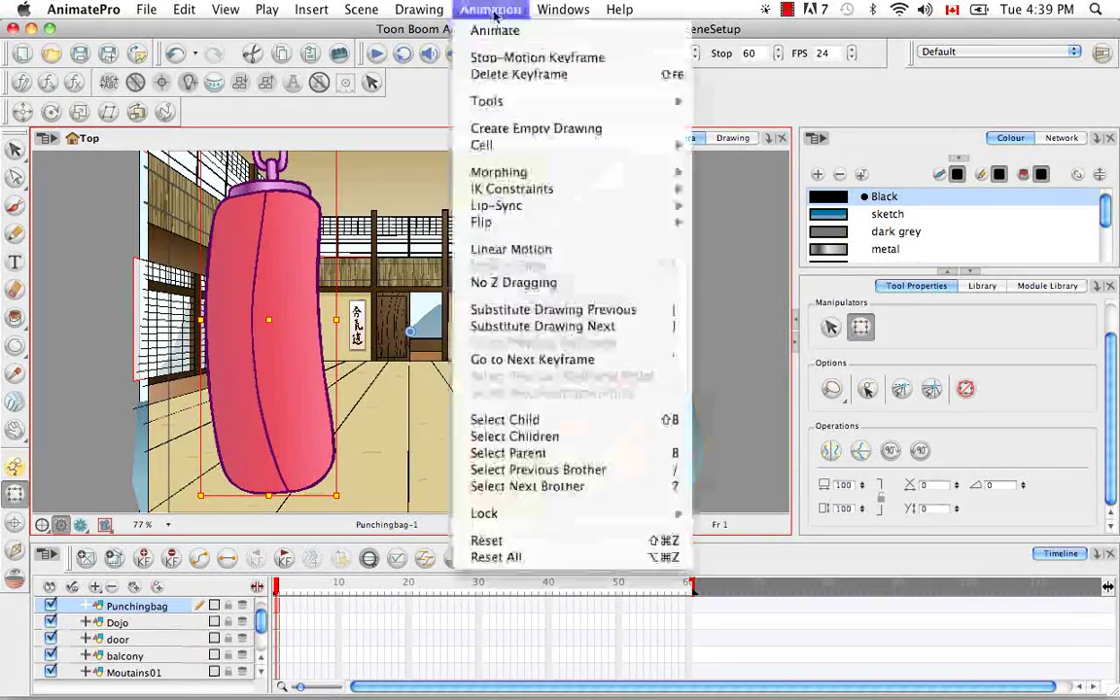
{"action": "mouse_move", "coordinate": [562, 522]}
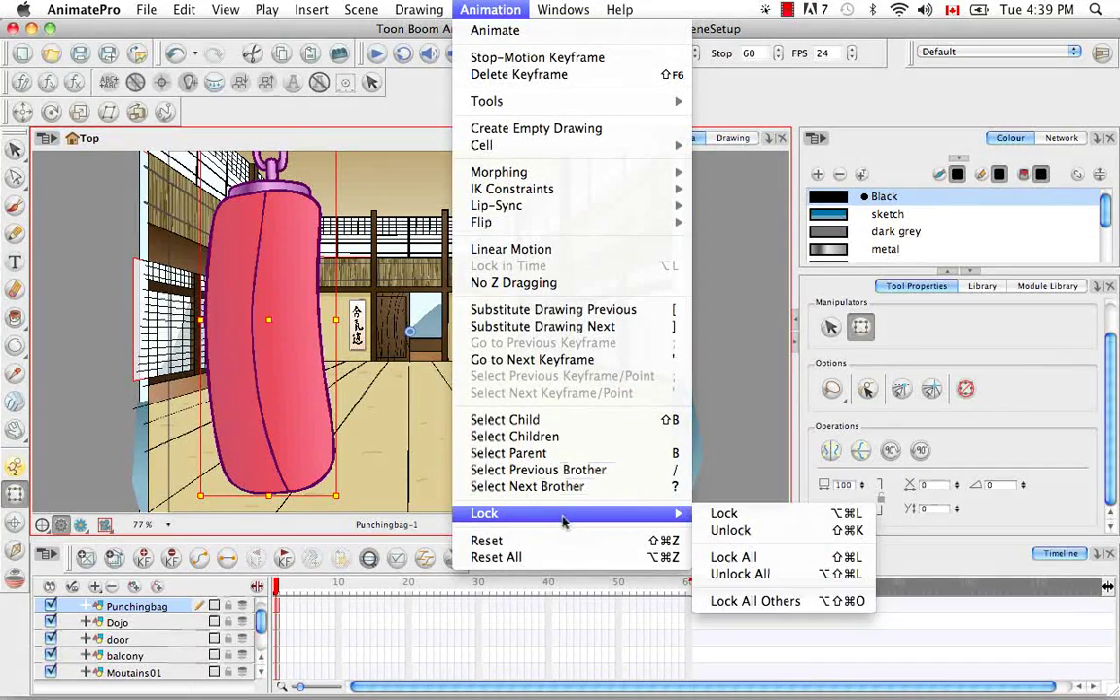
{"action": "left_click", "coordinate": [774, 556]}
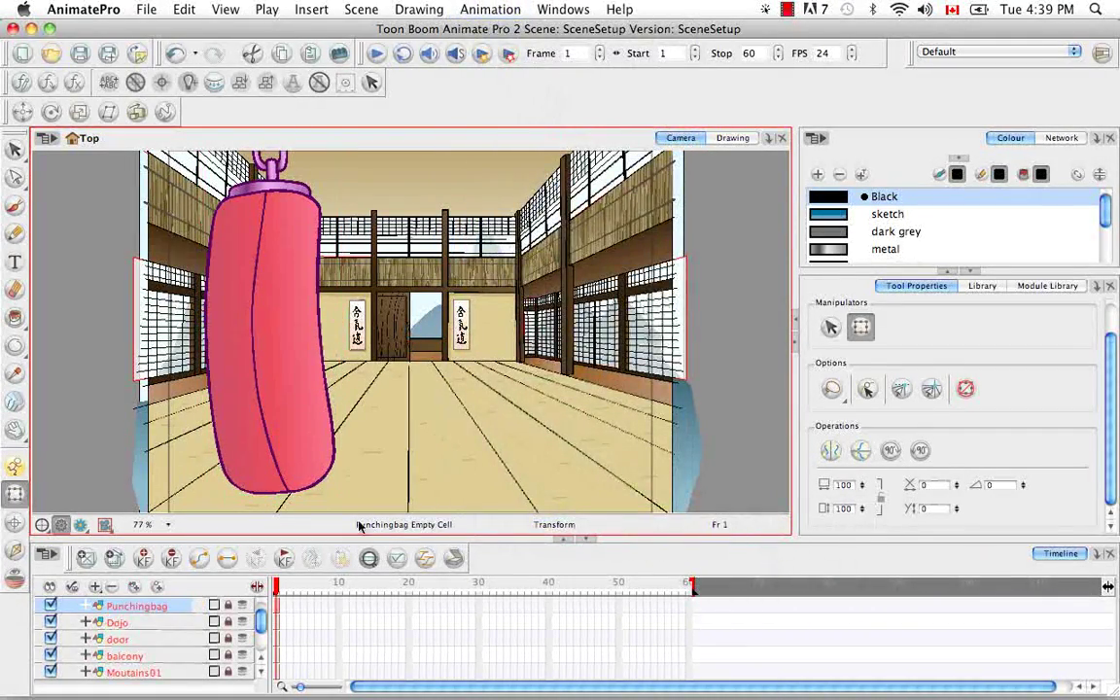
Toggle the Text layer's visibility on and then off again in the Timeline
{"action": "mouse_move", "coordinate": [263, 624]}
{"action": "left_mouse_down"}
{"action": "mouse_move", "coordinate": [264, 649]}
{"action": "mouse_move", "coordinate": [263, 630]}
{"action": "left_mouse_up"}
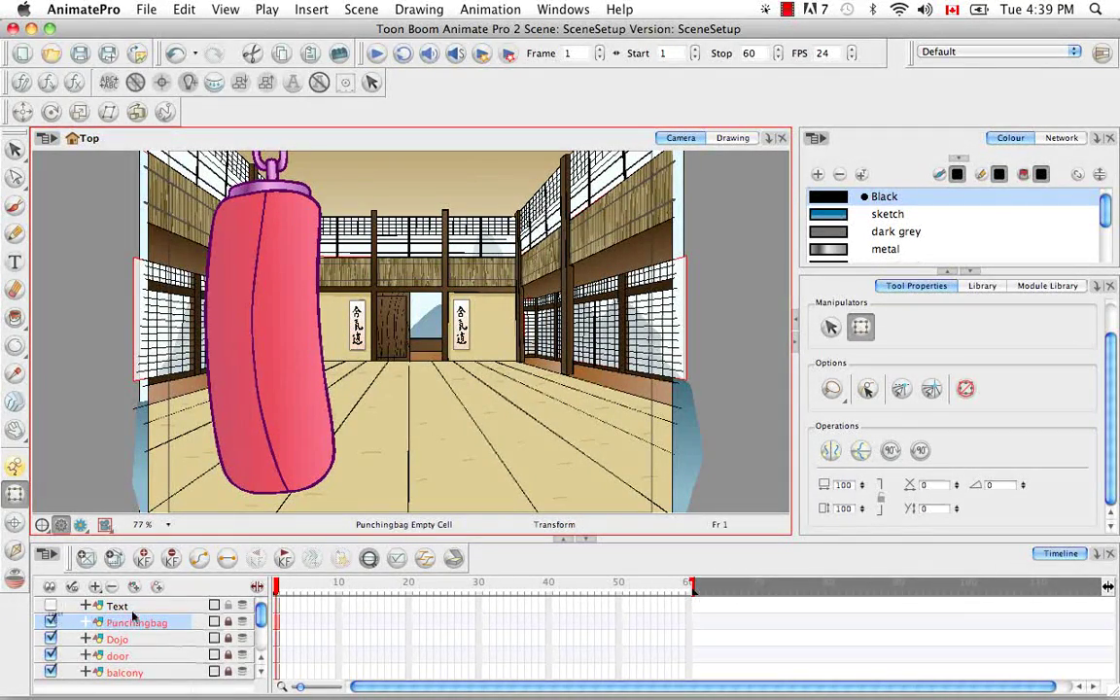
{"action": "left_click", "coordinate": [52, 607]}
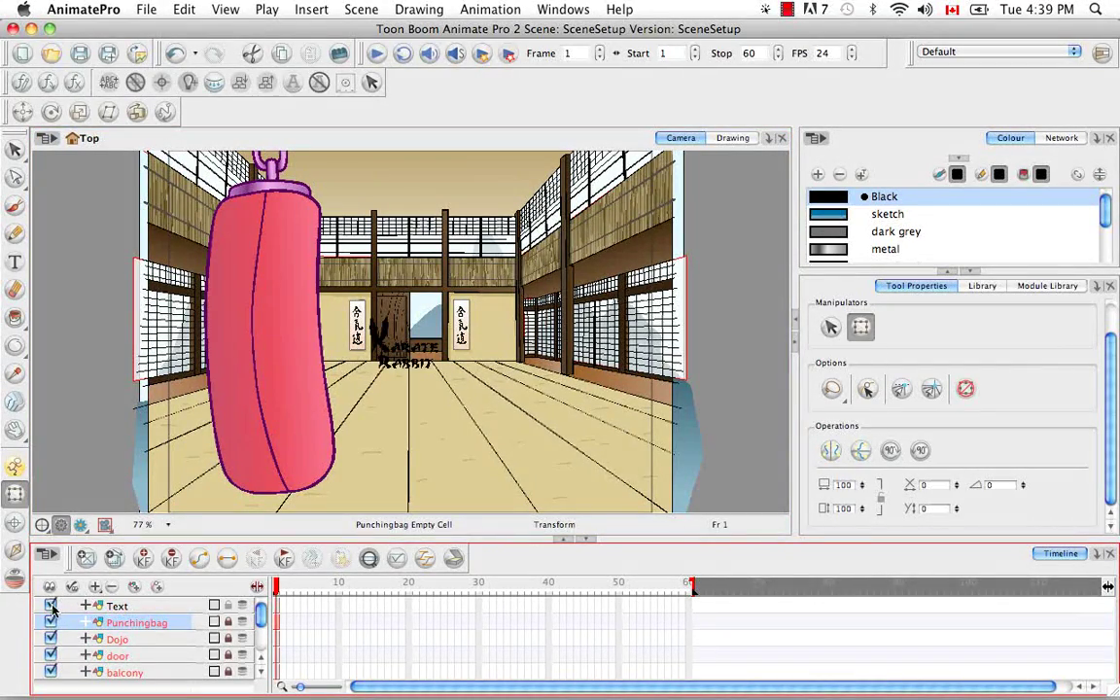
{"action": "left_click", "coordinate": [52, 606]}
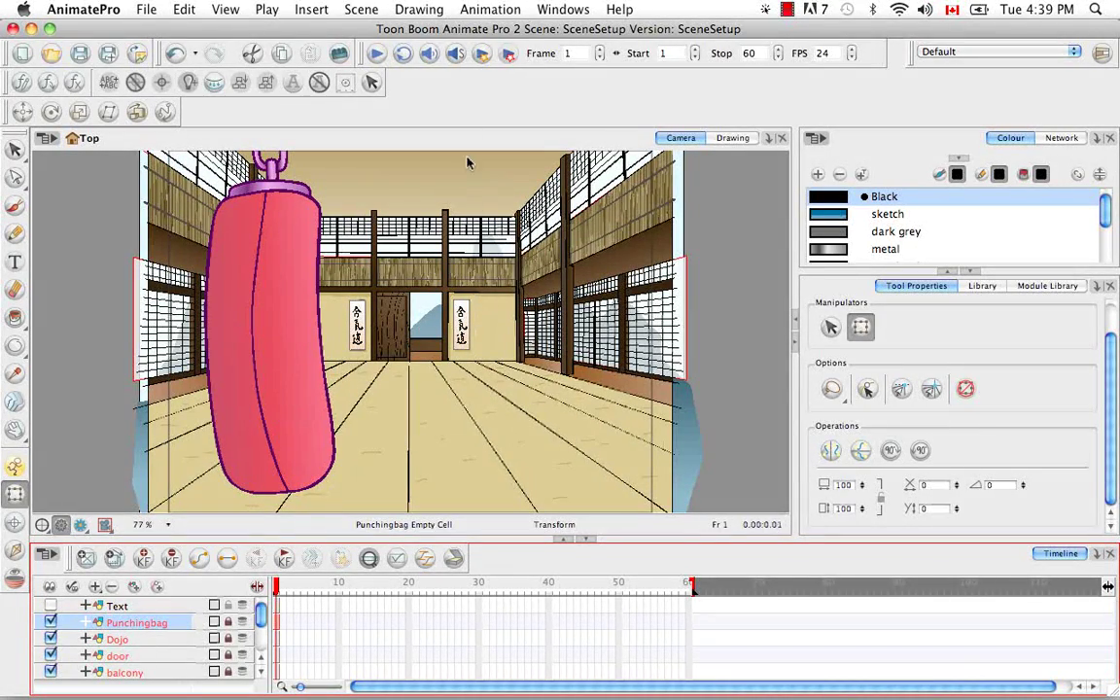
Unlock all layers, then add Dojo to the selection and lock all others
{"action": "left_click", "coordinate": [484, 11]}
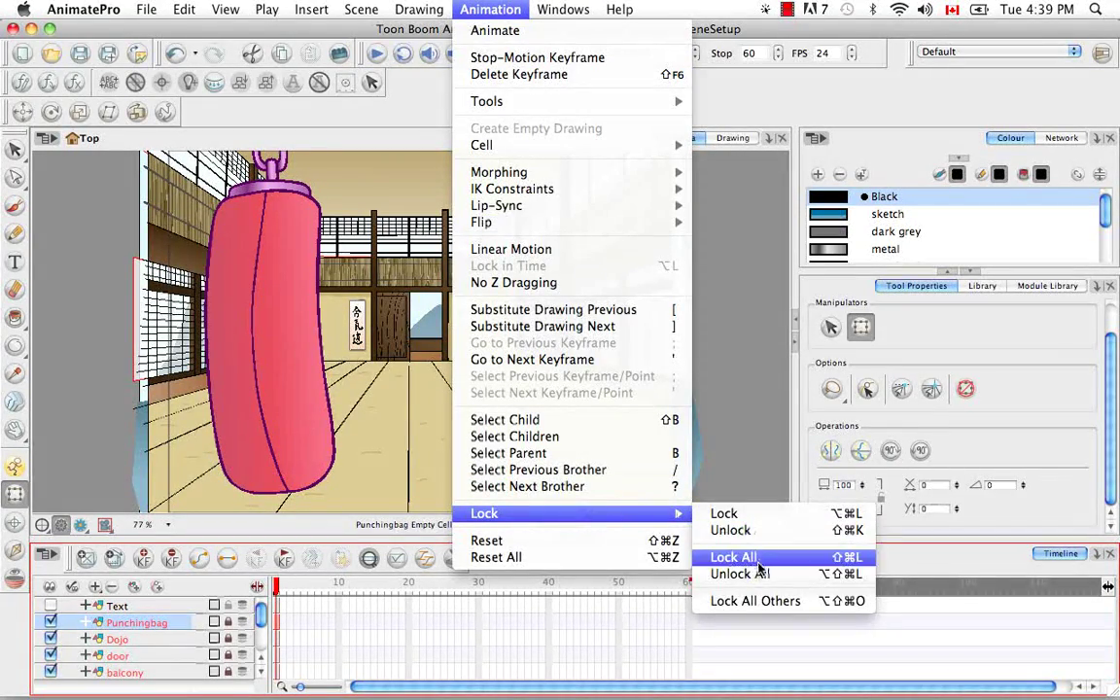
{"action": "left_click", "coordinate": [760, 574]}
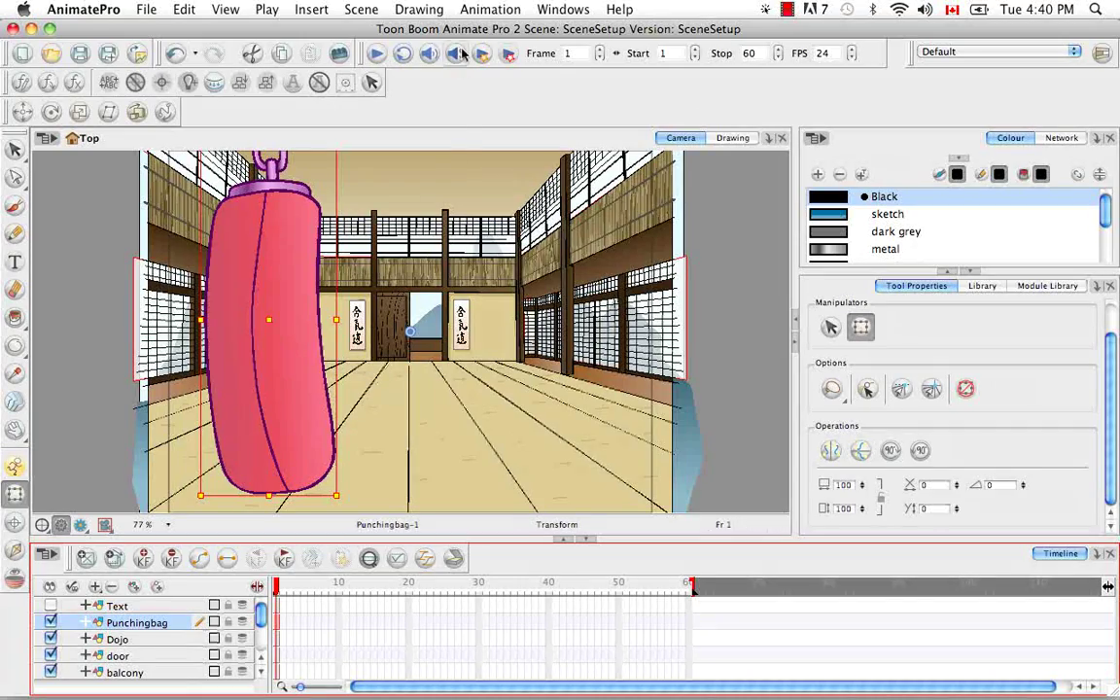
{"action": "left_click", "coordinate": [144, 639], "text": "shift"}
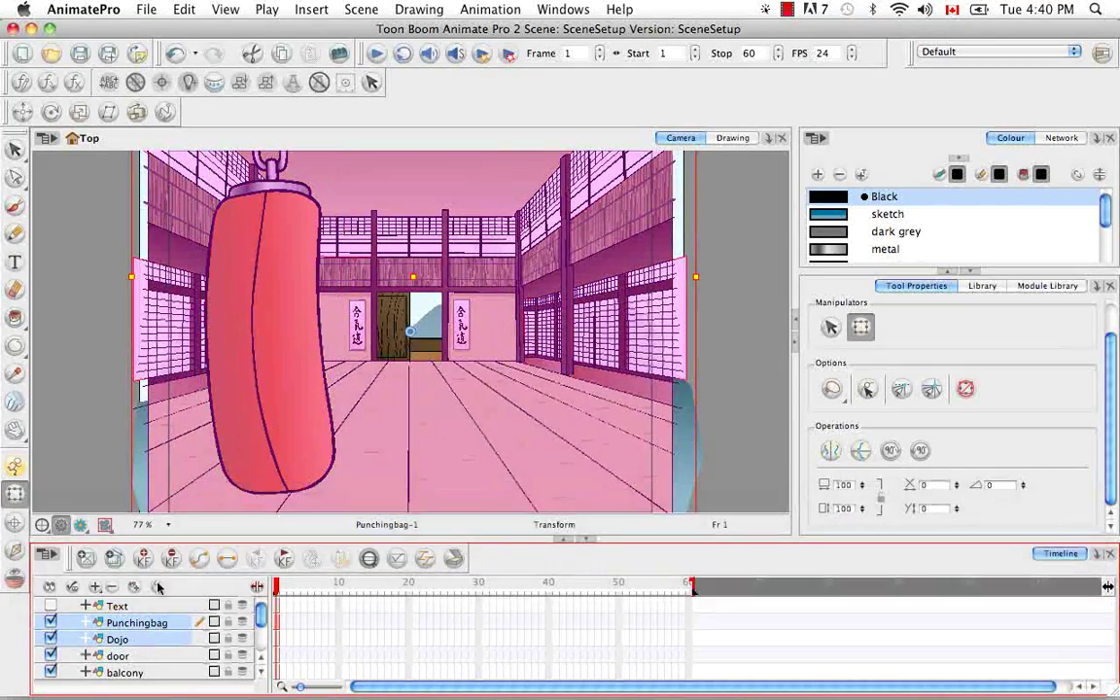
{"action": "left_click", "coordinate": [490, 8]}
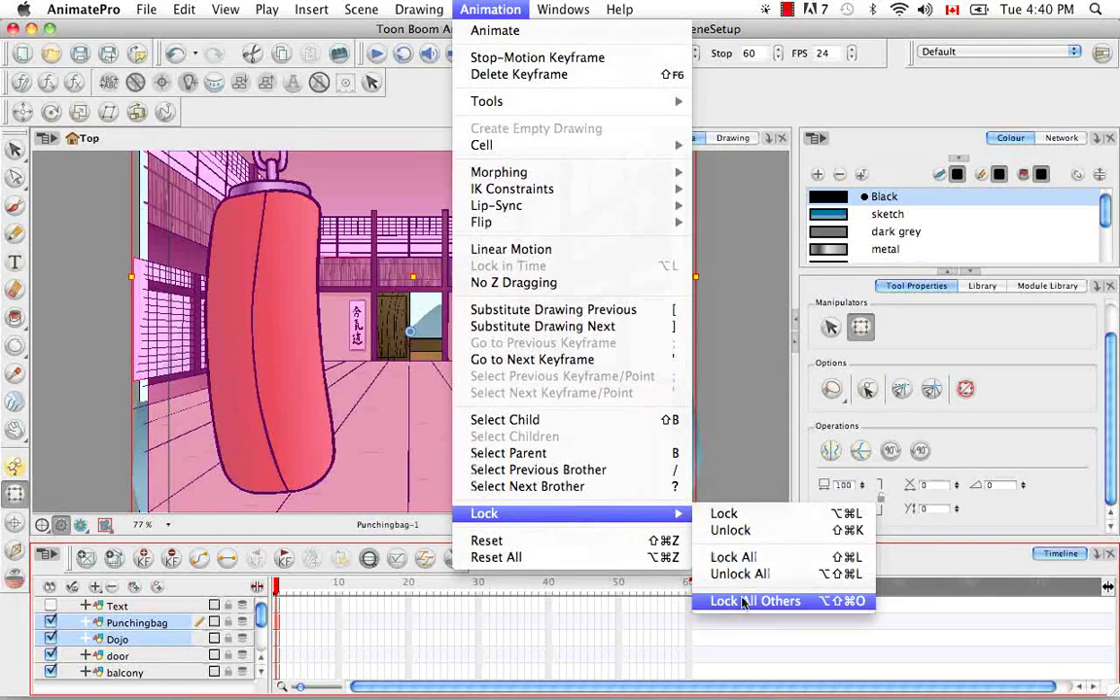
{"action": "left_click", "coordinate": [742, 601]}
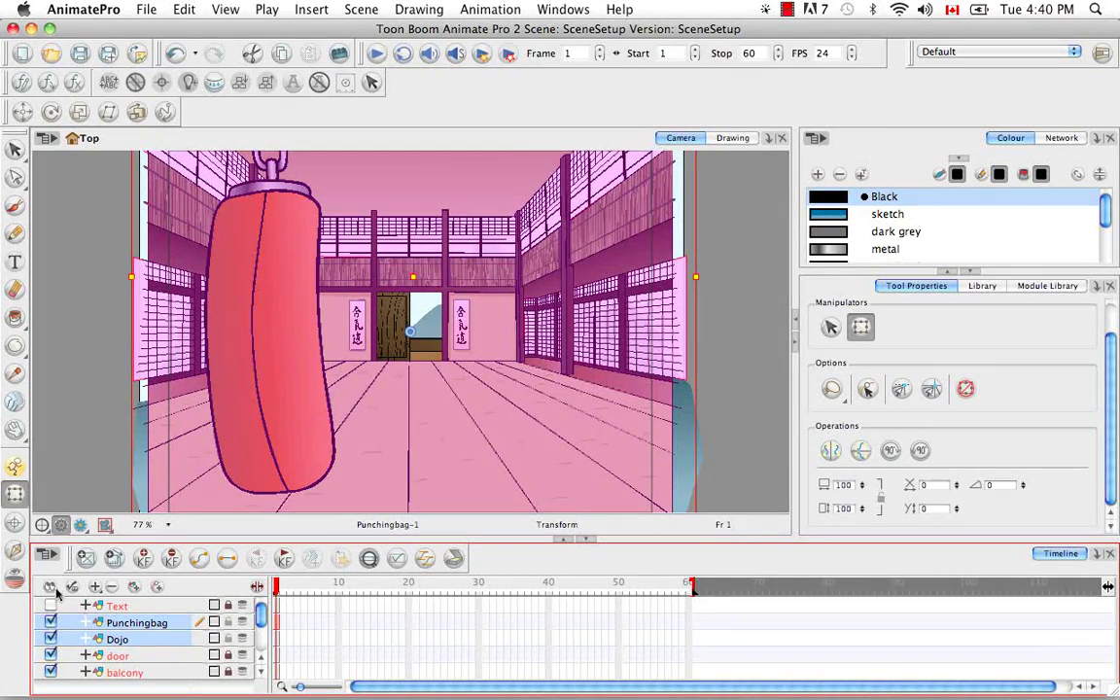
Unlock all layers again and clear the layer selection
{"action": "mouse_move", "coordinate": [263, 616]}
{"action": "left_mouse_down"}
{"action": "mouse_move", "coordinate": [261, 644]}
{"action": "mouse_move", "coordinate": [260, 605]}
{"action": "left_mouse_up"}
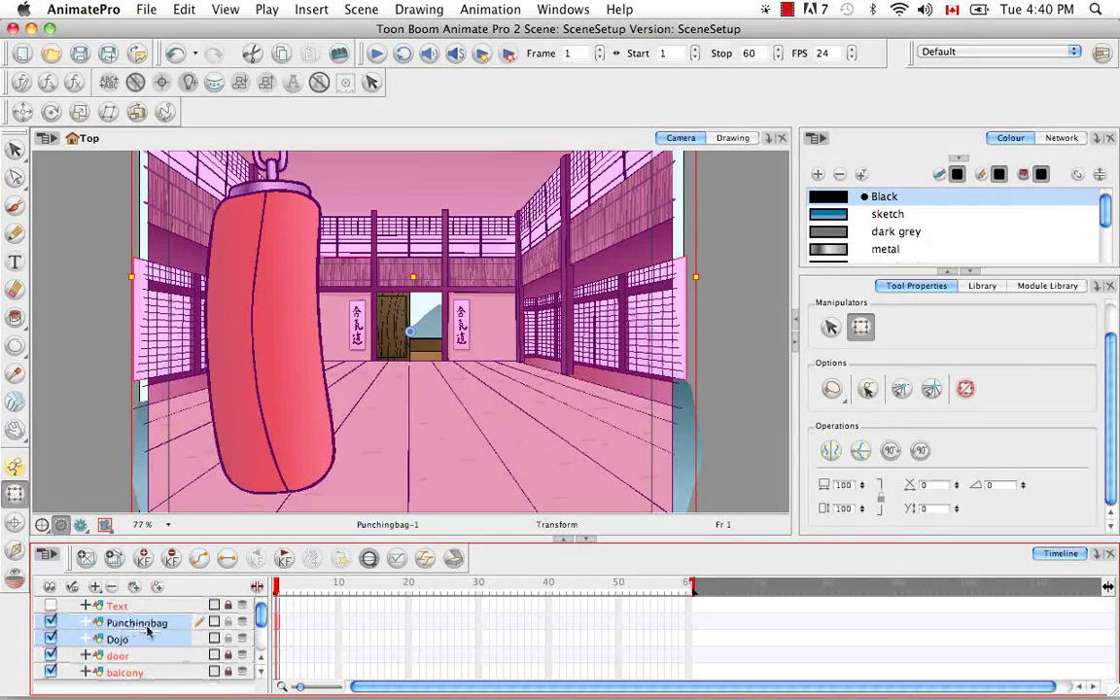
{"action": "left_click", "coordinate": [490, 9]}
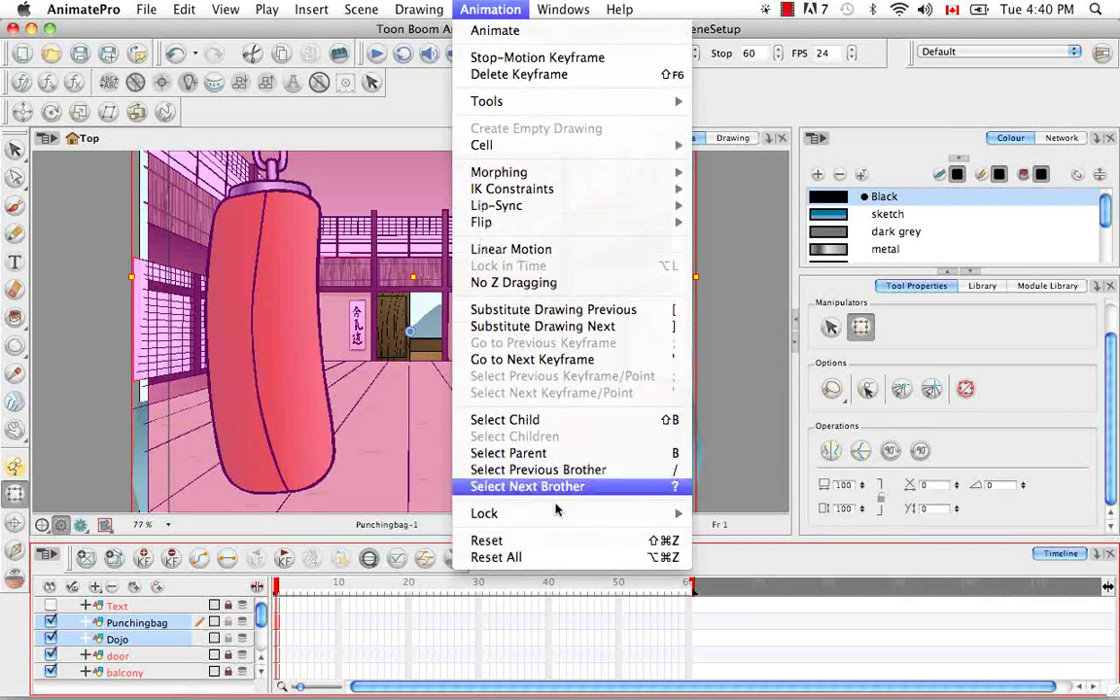
{"action": "mouse_move", "coordinate": [572, 515]}
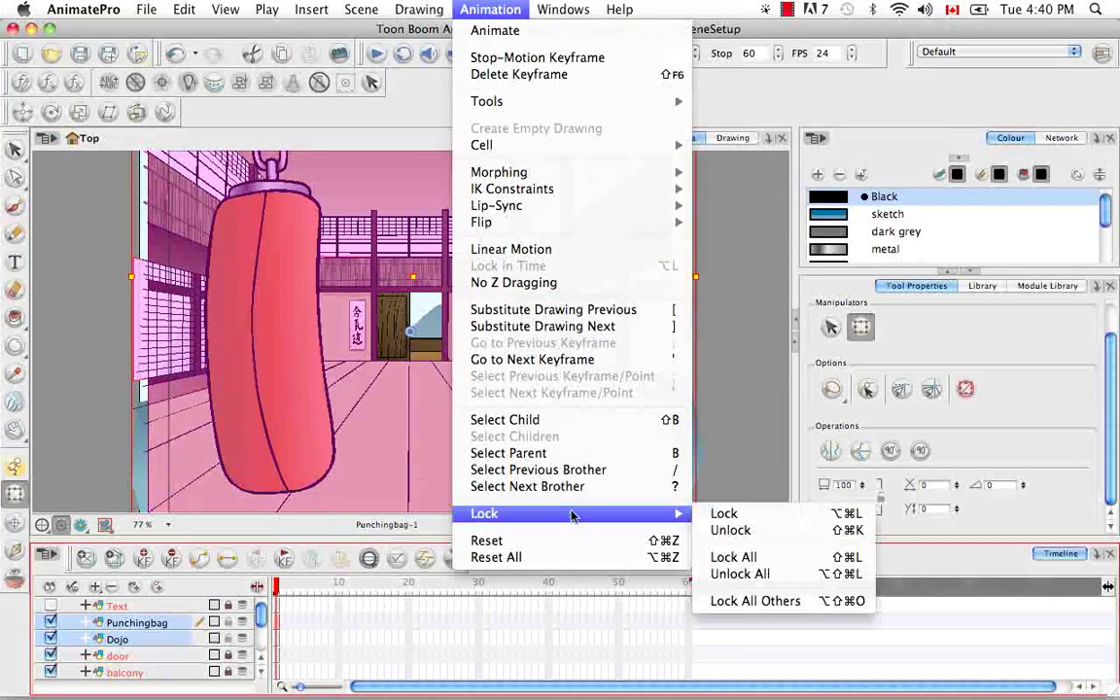
{"action": "left_click", "coordinate": [739, 575]}
{"action": "left_click", "coordinate": [82, 479]}
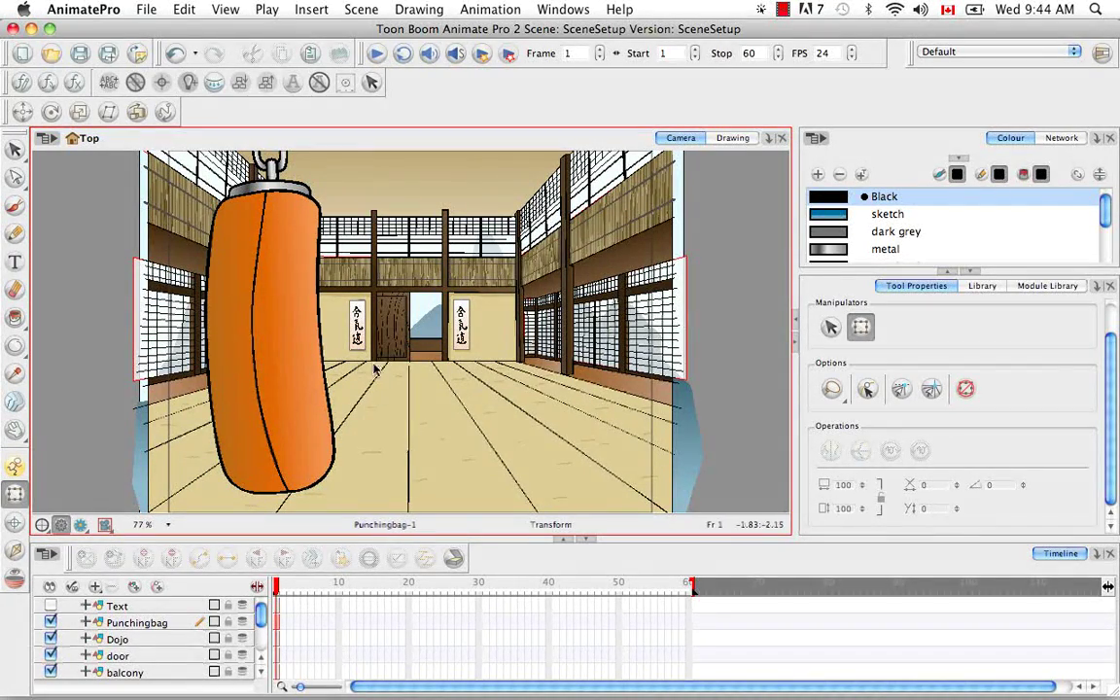
{"action": "left_click", "coordinate": [15, 524]}
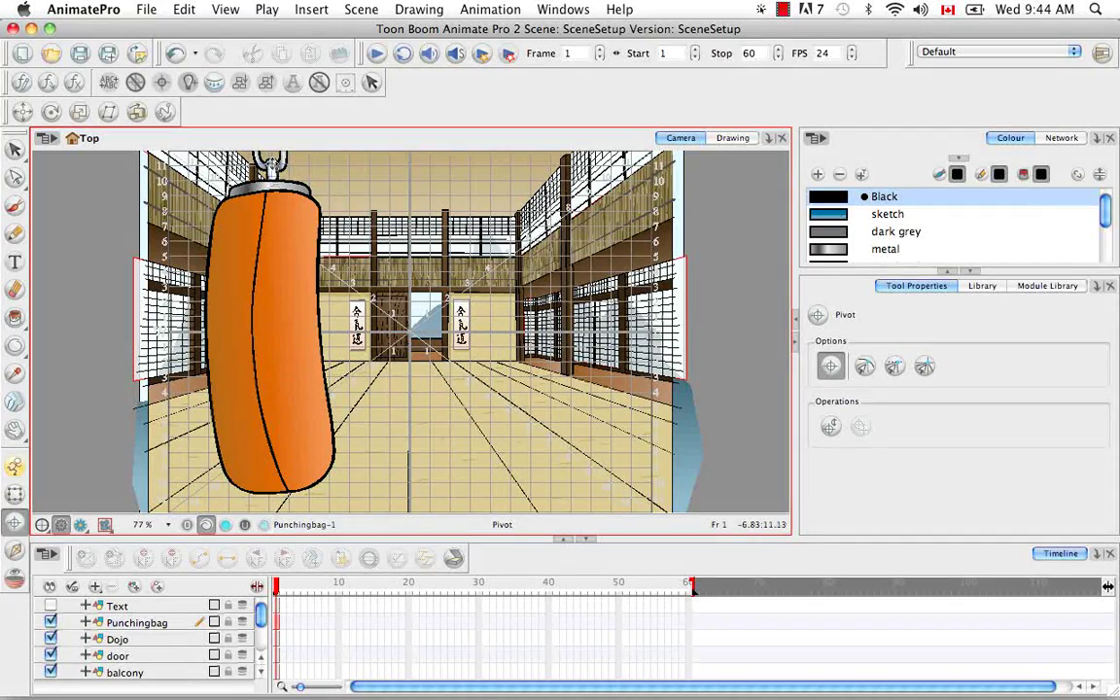
{"action": "left_click", "coordinate": [15, 494]}
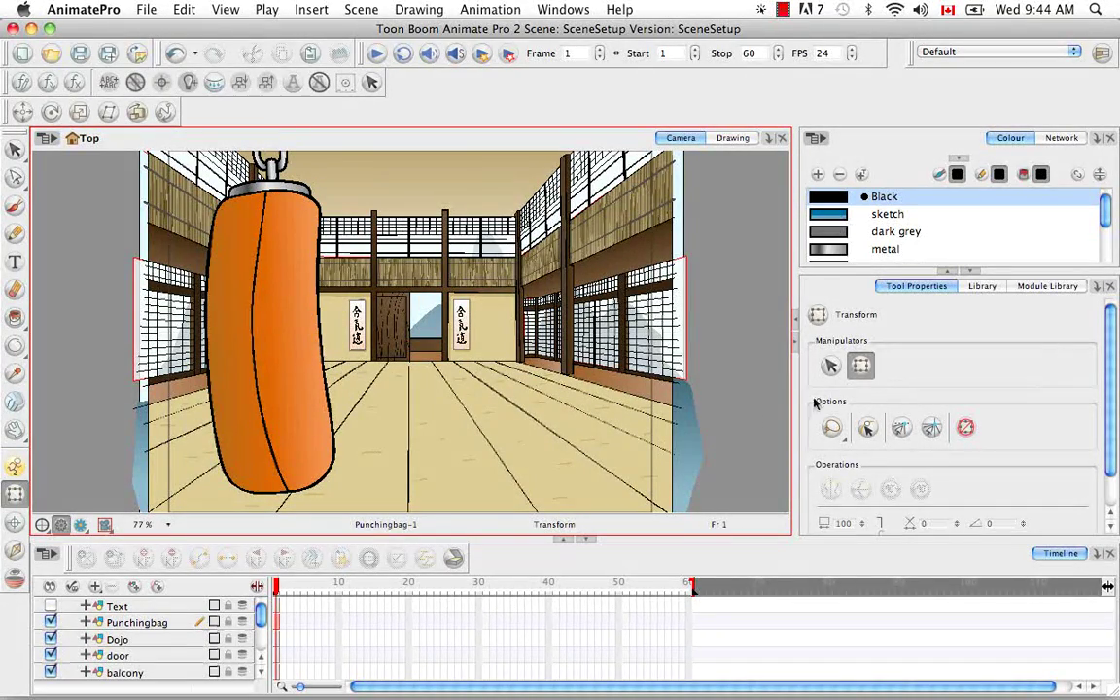
{"action": "left_click", "coordinate": [138, 620]}
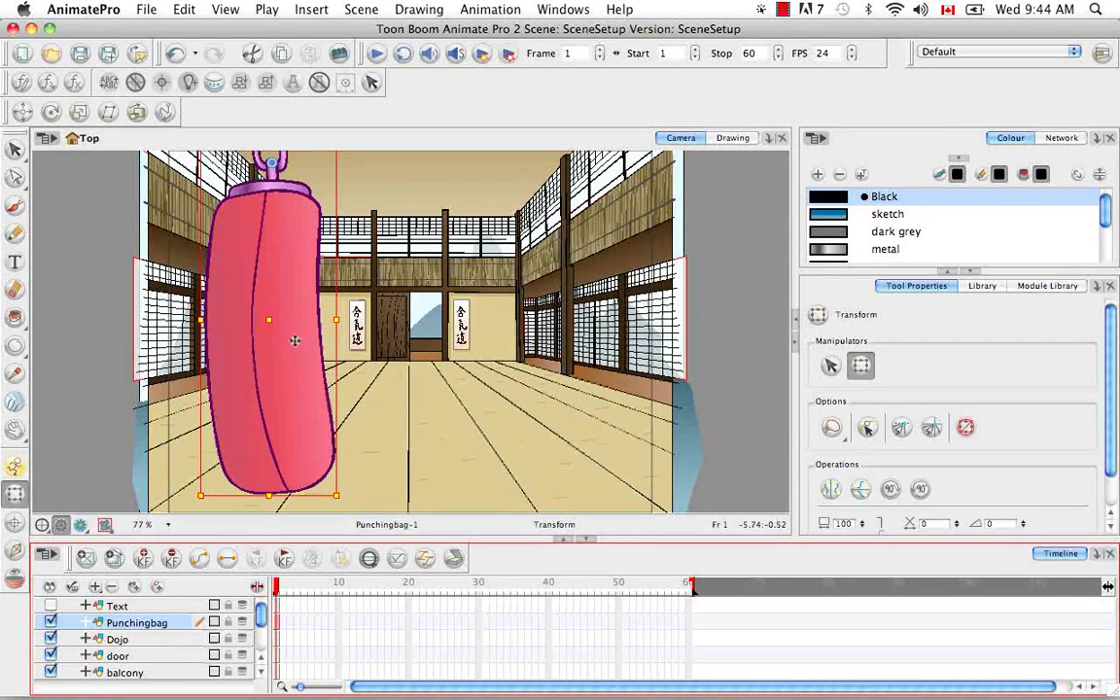
{"action": "left_click_drag", "start_coordinate": [279, 292], "coordinate": [381, 293]}
{"action": "key", "text": "super+z"}
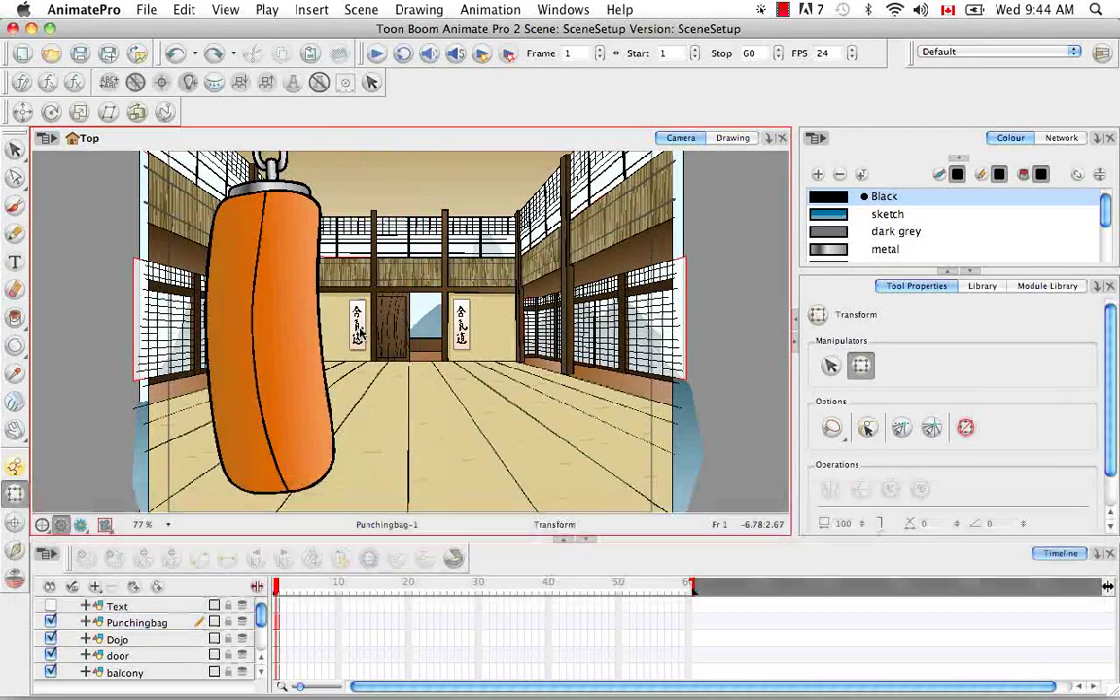
{"action": "left_click", "coordinate": [302, 365]}
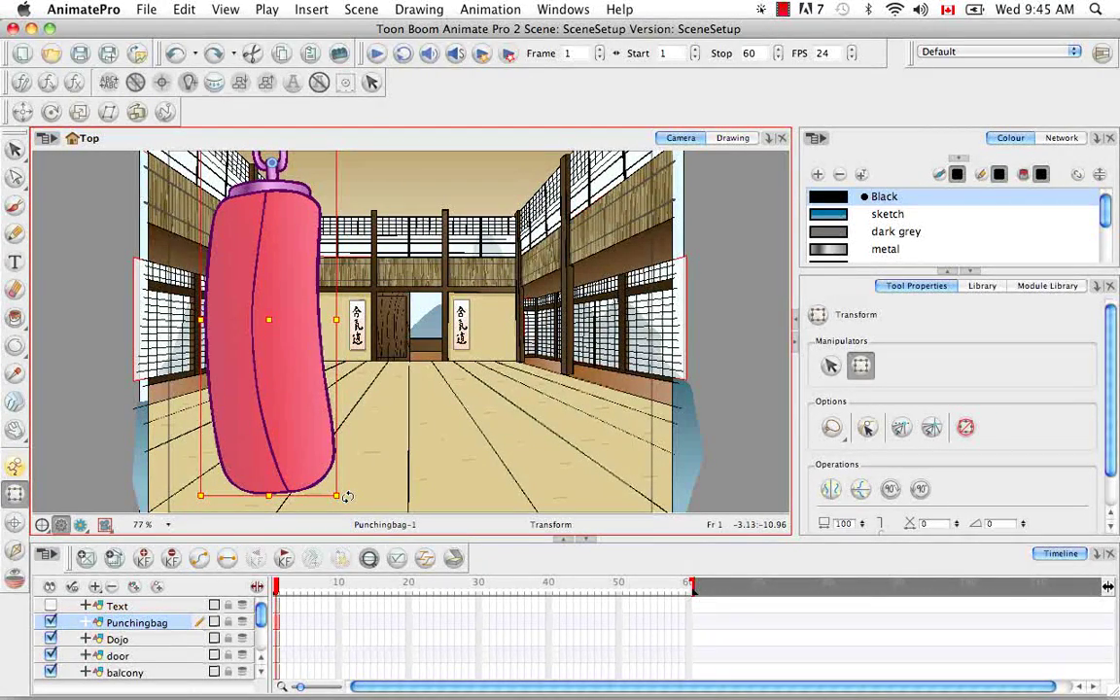
{"action": "left_click_drag", "start_coordinate": [347, 496], "coordinate": [523, 327]}
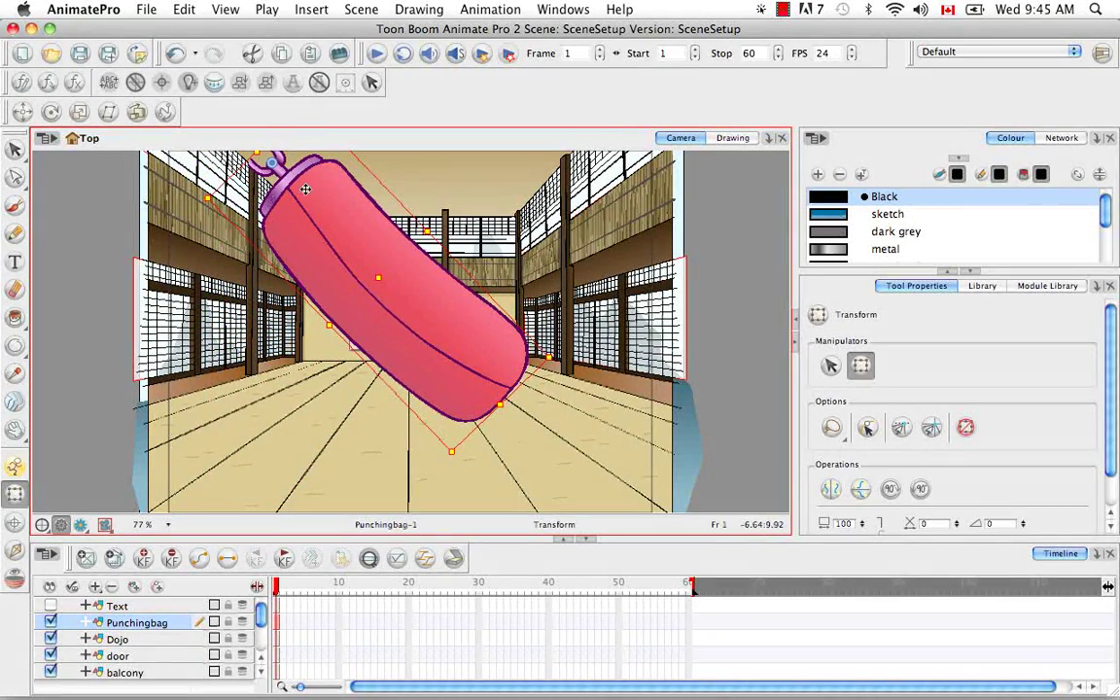
{"action": "key", "text": "super+z"}
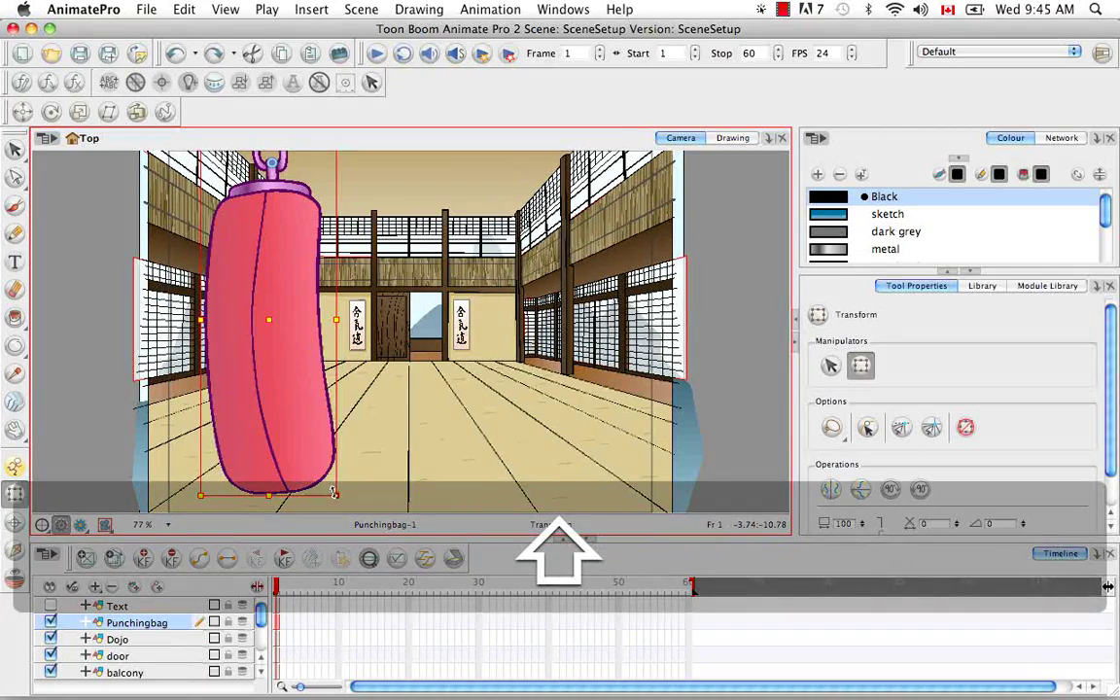
{"action": "left_click_drag", "start_coordinate": [333, 494], "coordinate": [314, 394]}
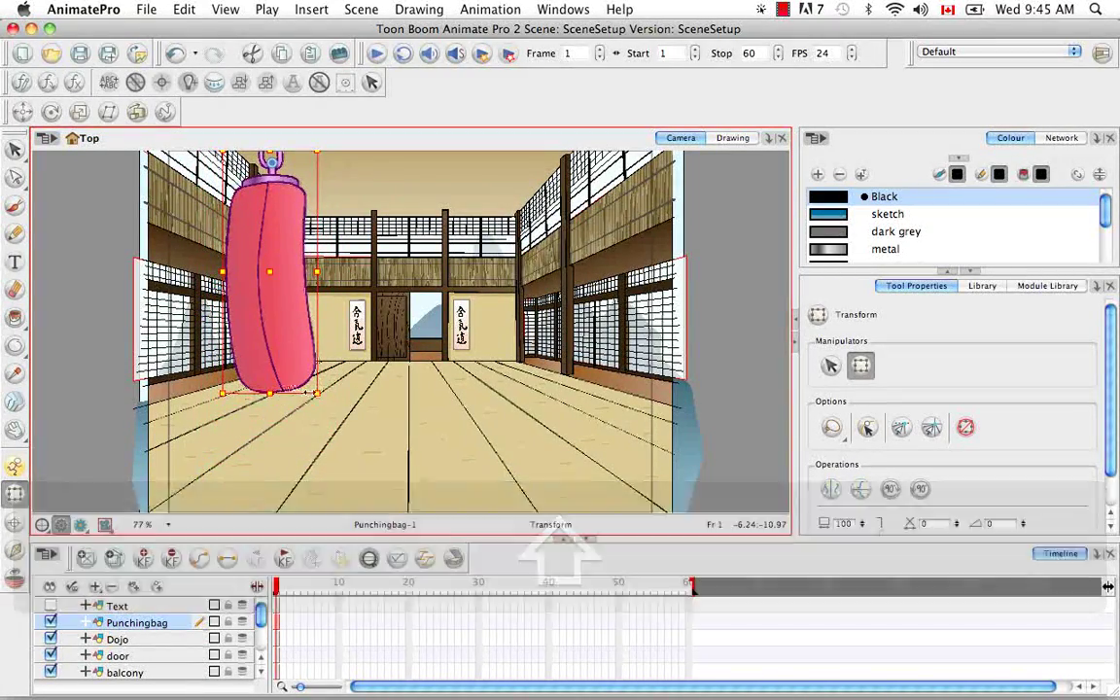
{"action": "key", "text": "super+z"}
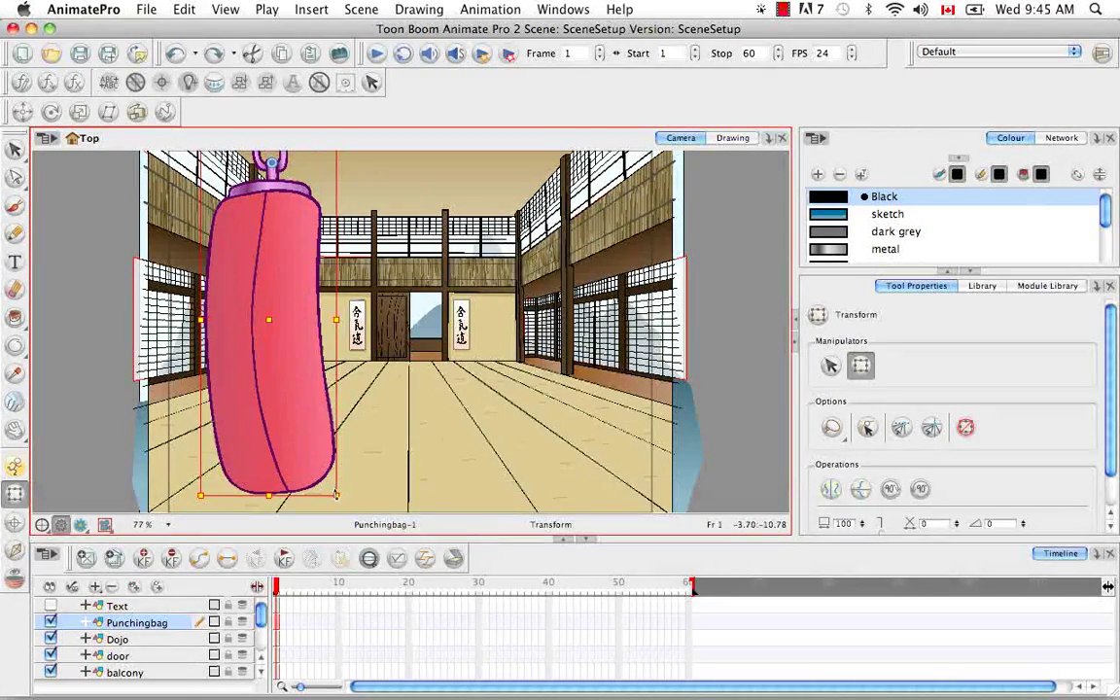
{"action": "mouse_move", "coordinate": [336, 494]}
{"action": "left_mouse_down"}
{"action": "mouse_move", "coordinate": [336, 400]}
{"action": "mouse_move", "coordinate": [292, 388]}
{"action": "mouse_move", "coordinate": [337, 375]}
{"action": "mouse_move", "coordinate": [330, 457]}
{"action": "mouse_move", "coordinate": [307, 479]}
{"action": "mouse_move", "coordinate": [333, 428]}
{"action": "left_mouse_up"}
{"action": "key", "text": "super+z"}
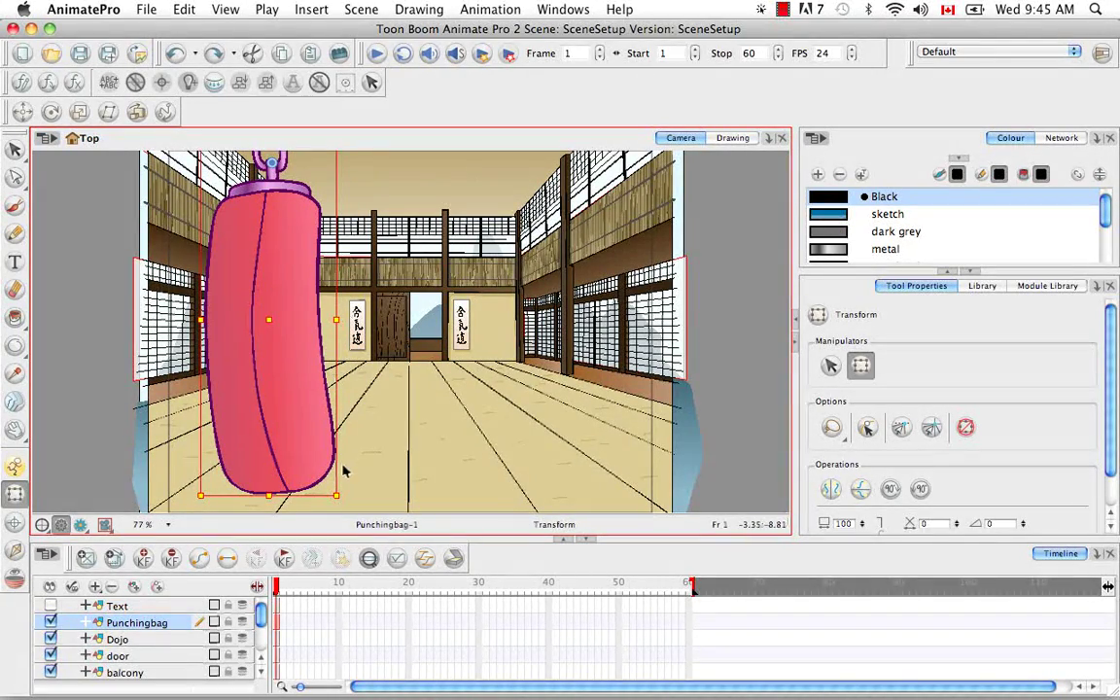
{"action": "left_click_drag", "start_coordinate": [335, 413], "coordinate": [309, 438]}
{"action": "key", "text": "super+z"}
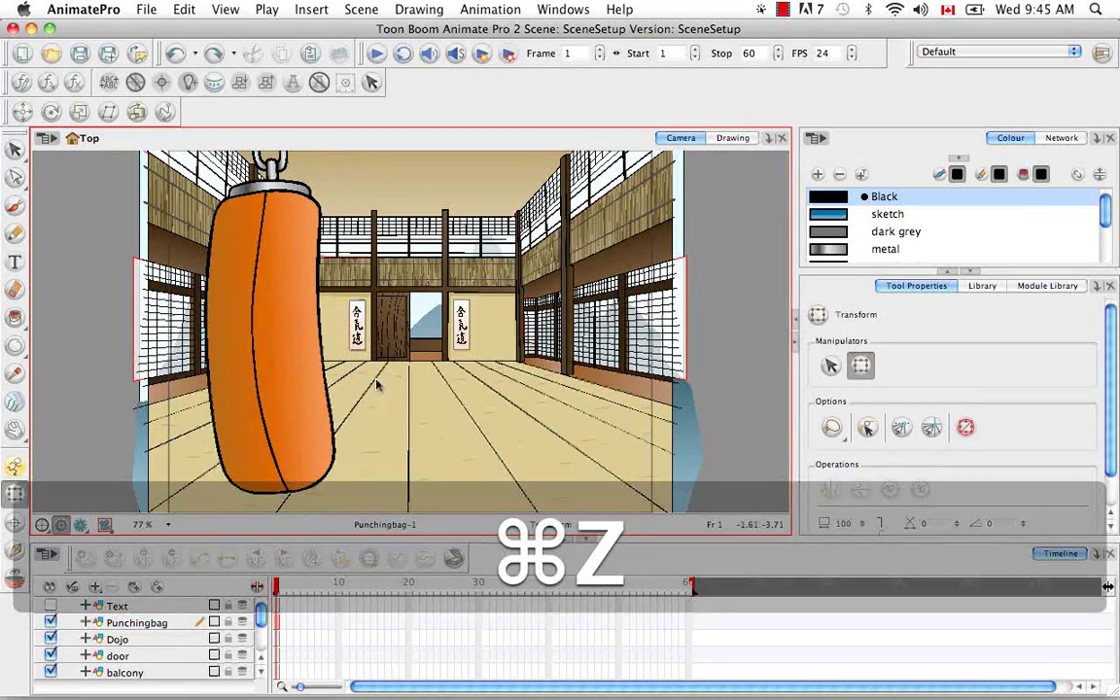
Select the punching bag, zoom out to 50%, and rotate it about 30° clockwise
{"action": "left_click", "coordinate": [308, 340]}
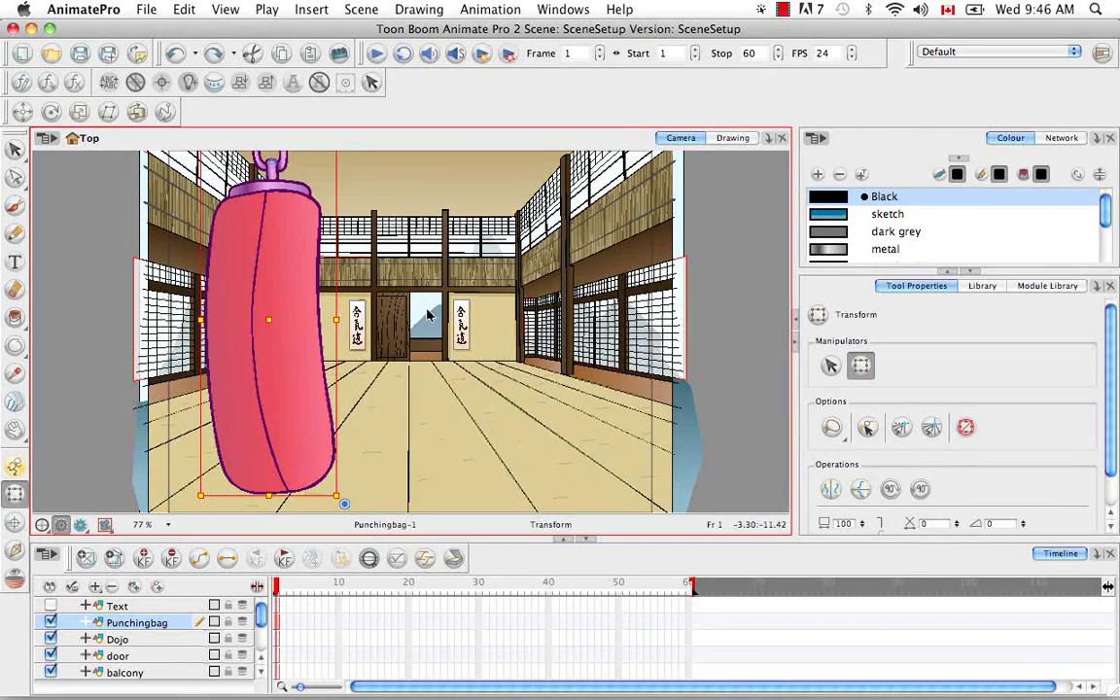
{"action": "key", "text": "super+minus"}
{"action": "key", "text": "super+minus"}
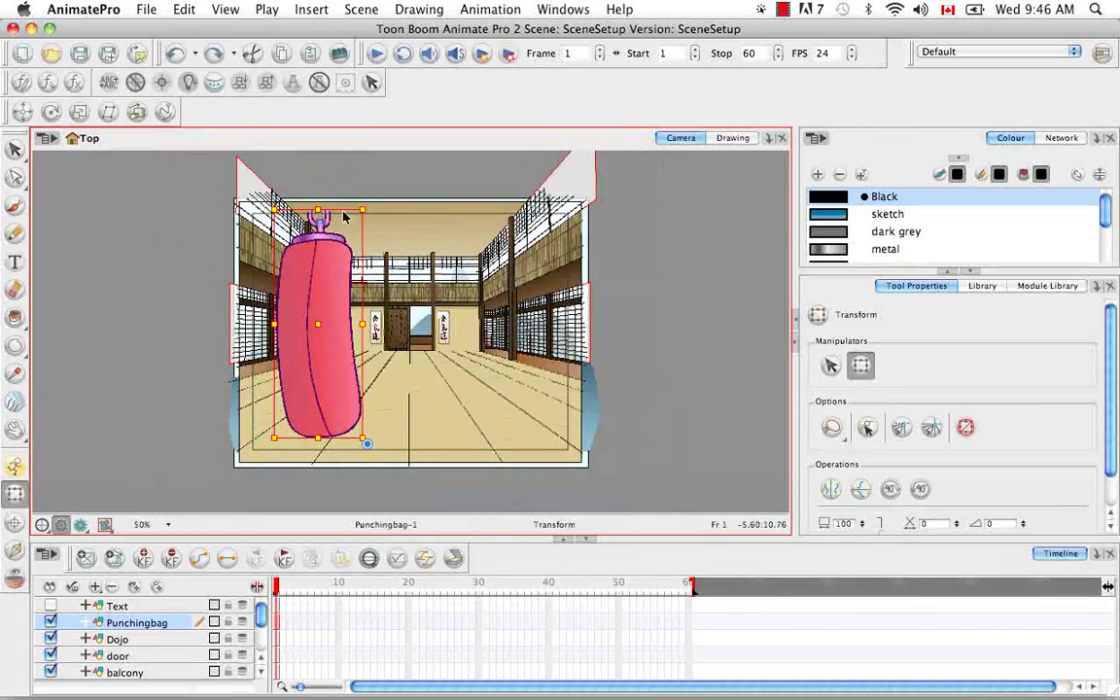
{"action": "left_click_drag", "start_coordinate": [334, 185], "coordinate": [346, 243]}
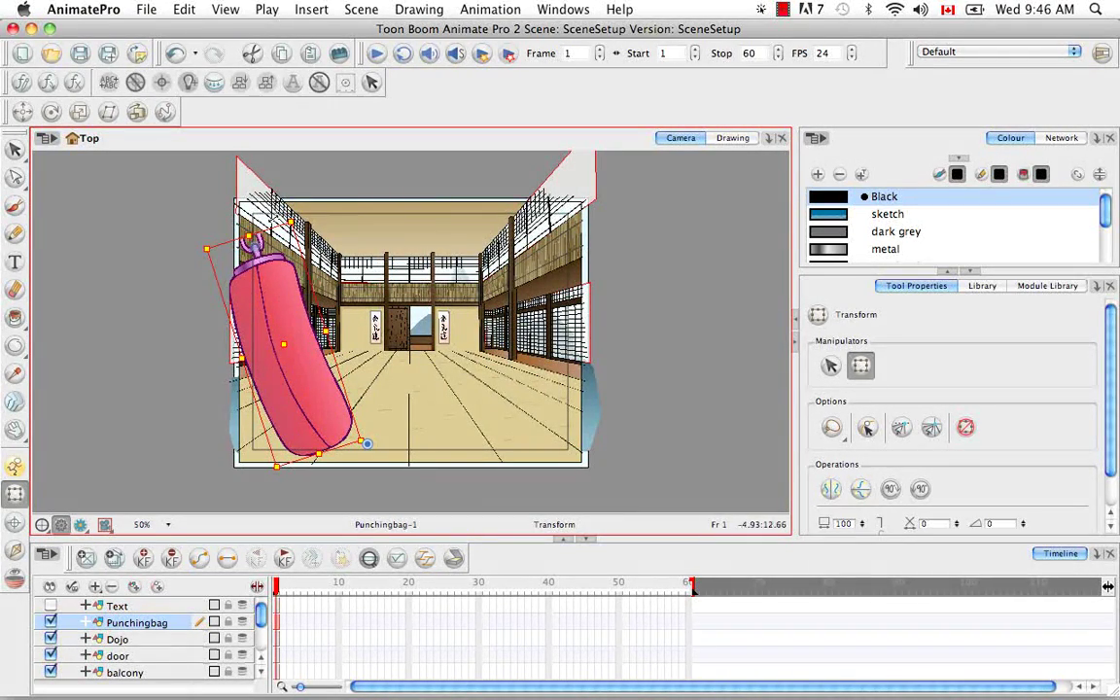
Centre the dojo in the view, then select the door and the punching bag
{"action": "key", "text": "super+equal"}
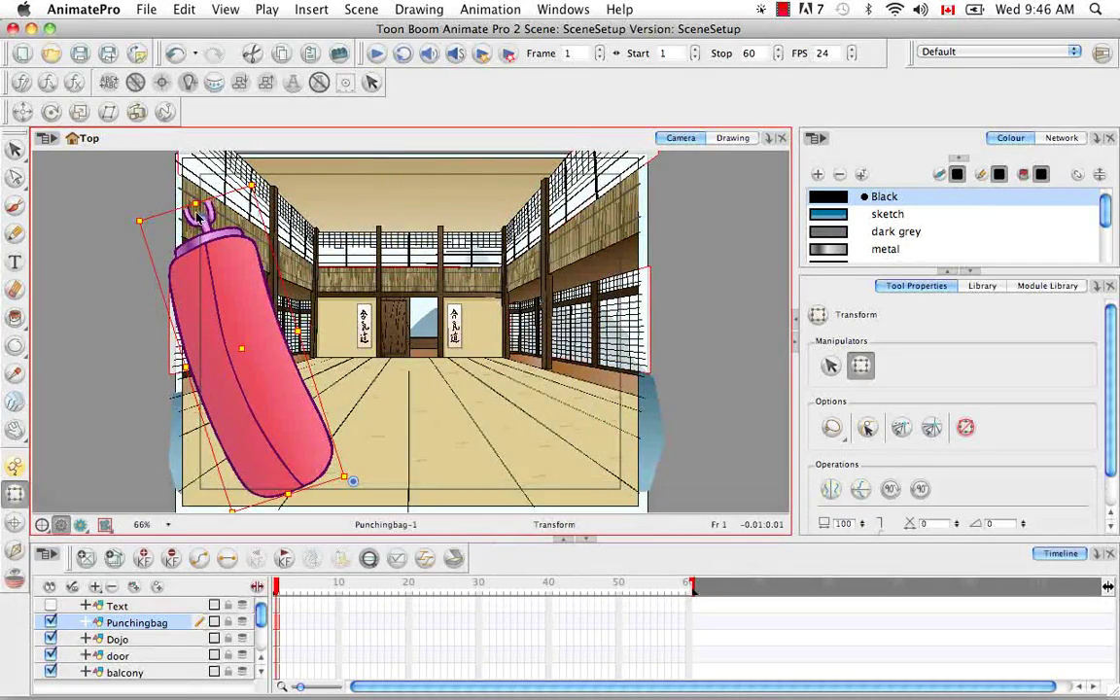
{"action": "key", "text": "super+equal"}
{"action": "key", "text": "super+equal"}
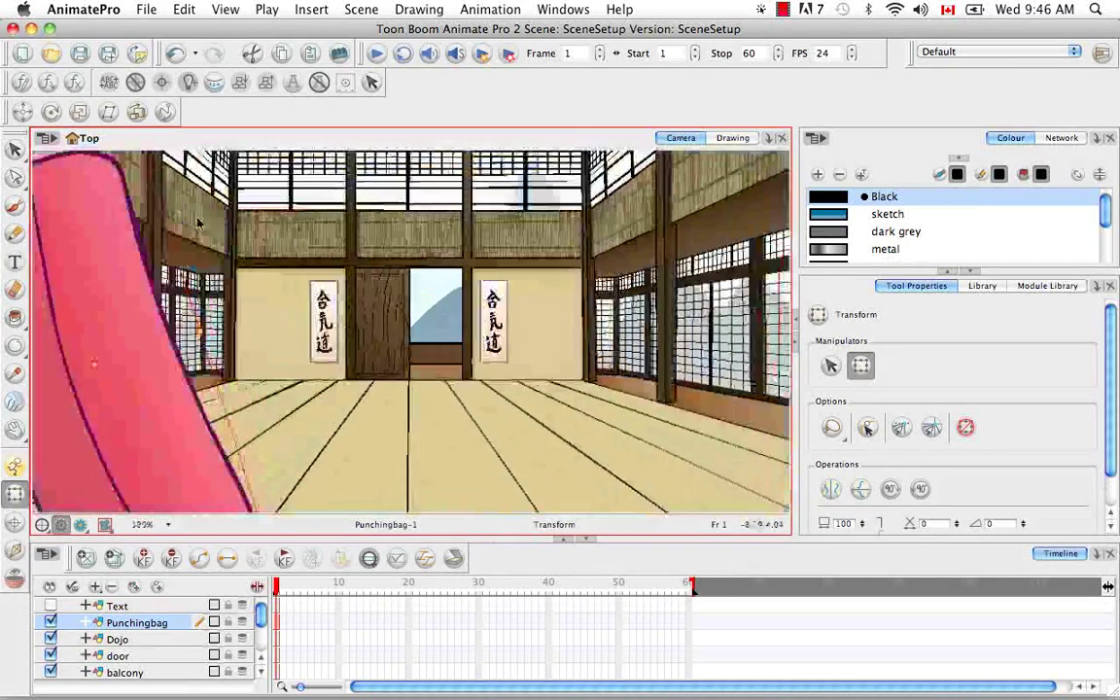
{"action": "key", "text": "space"}
{"action": "left_click_drag", "start_coordinate": [93, 364], "coordinate": [364, 442]}
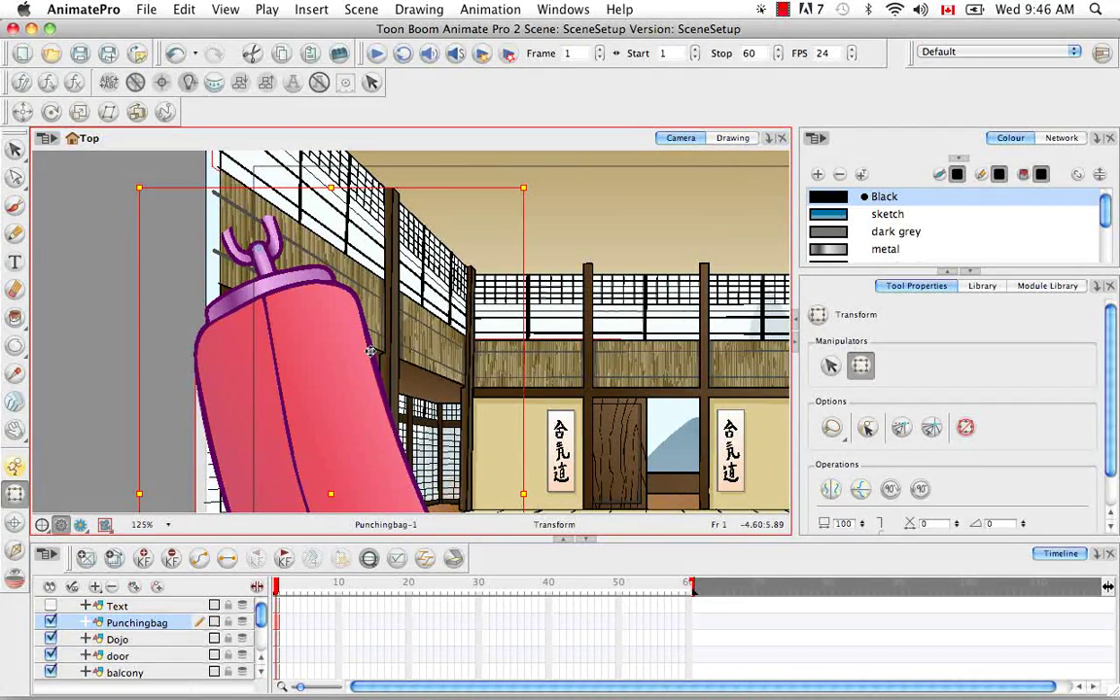
{"action": "key", "text": "super+minus"}
{"action": "key", "text": "space"}
{"action": "left_click_drag", "start_coordinate": [494, 361], "coordinate": [418, 325]}
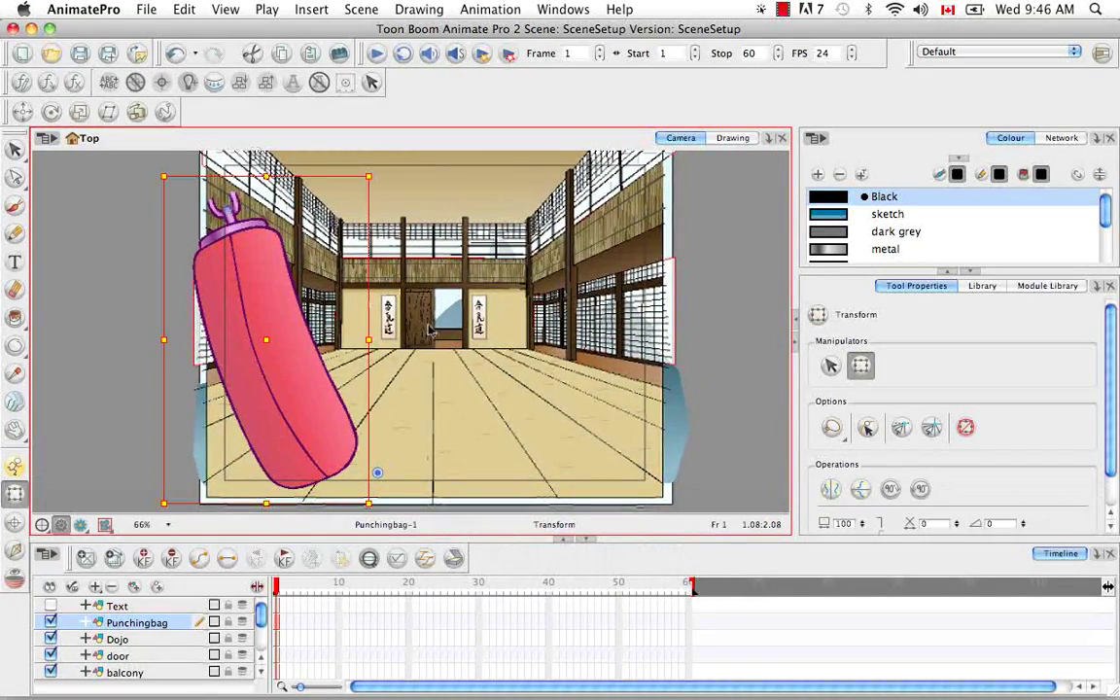
{"action": "left_click", "coordinate": [422, 329]}
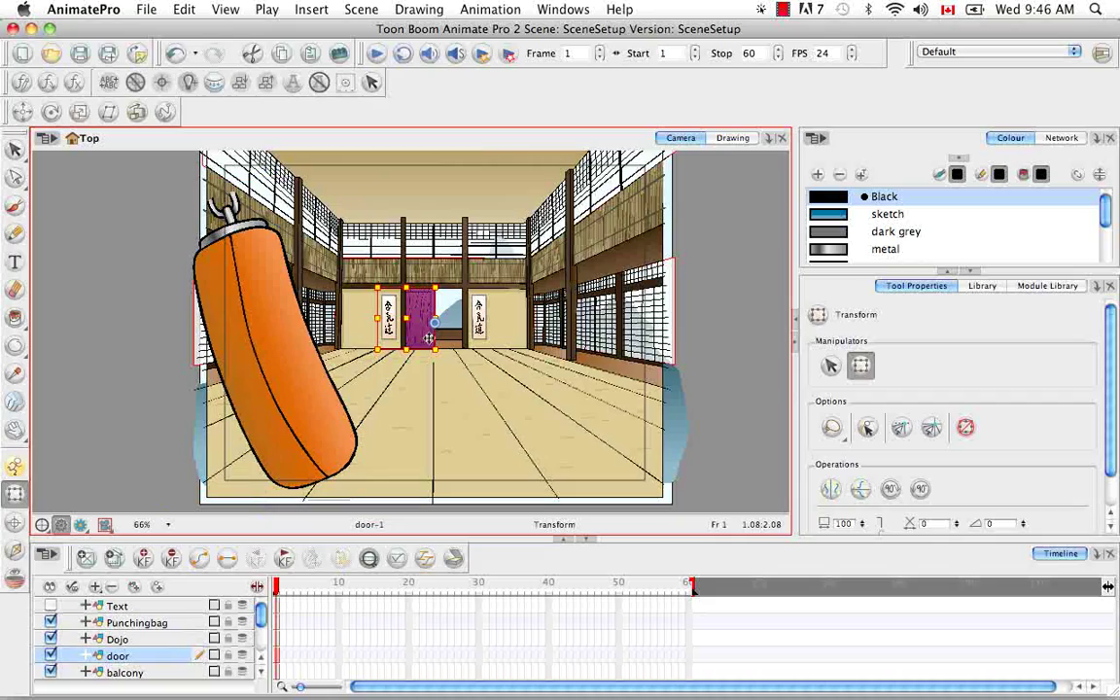
{"action": "left_click", "coordinate": [254, 302]}
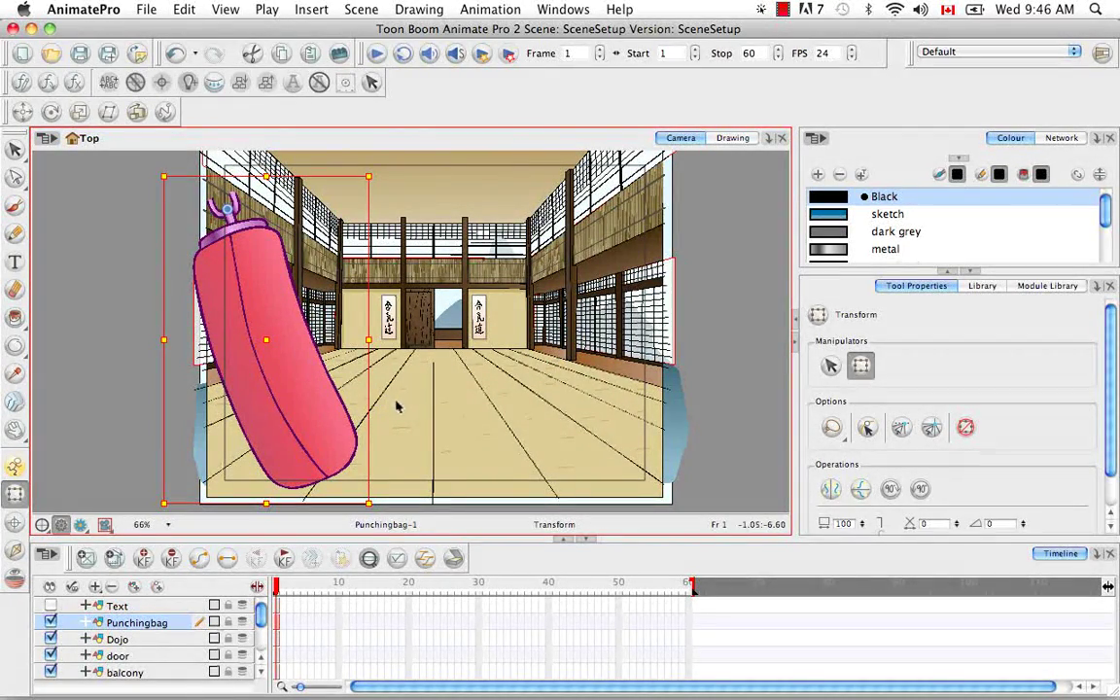
Undo the punching bag's tilt so it hangs upright again
{"action": "key", "text": "super+z"}
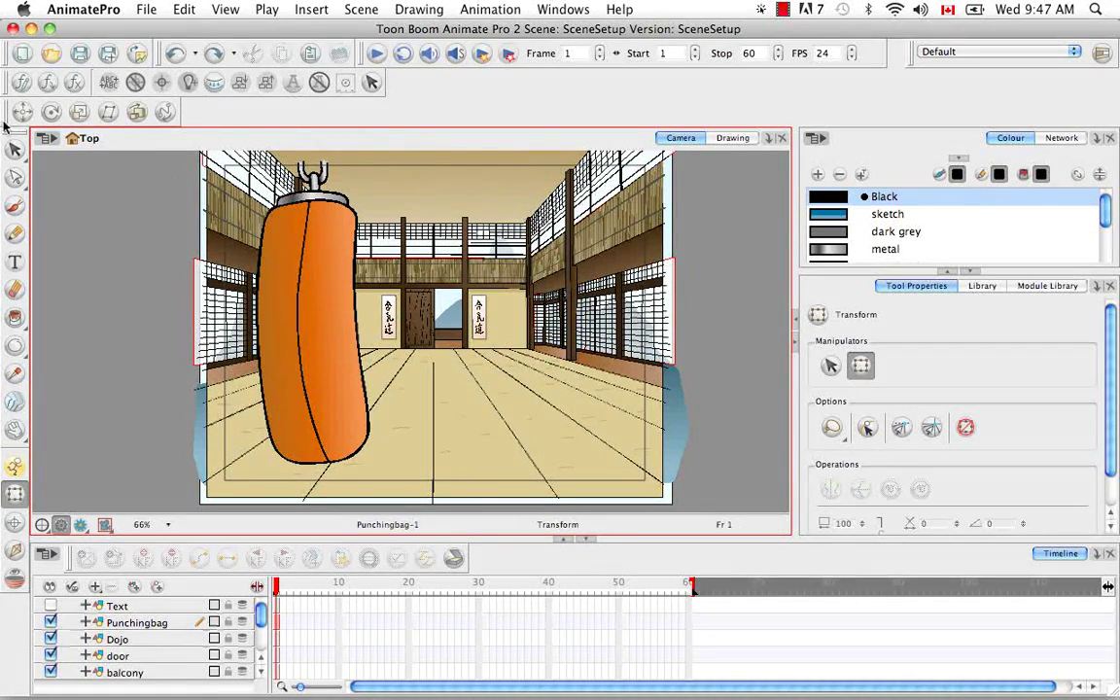
Drag the Advanced Animation toolbar up into the top toolbar row
{"action": "left_click_drag", "start_coordinate": [5, 121], "coordinate": [398, 88]}
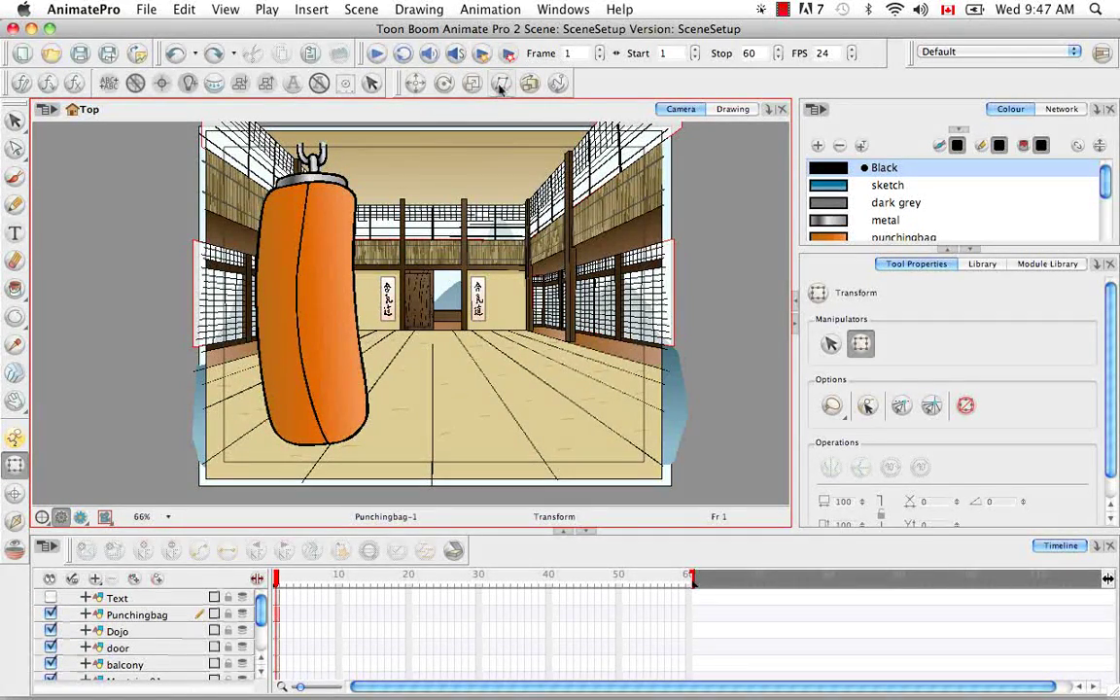
{"action": "left_click", "coordinate": [416, 84]}
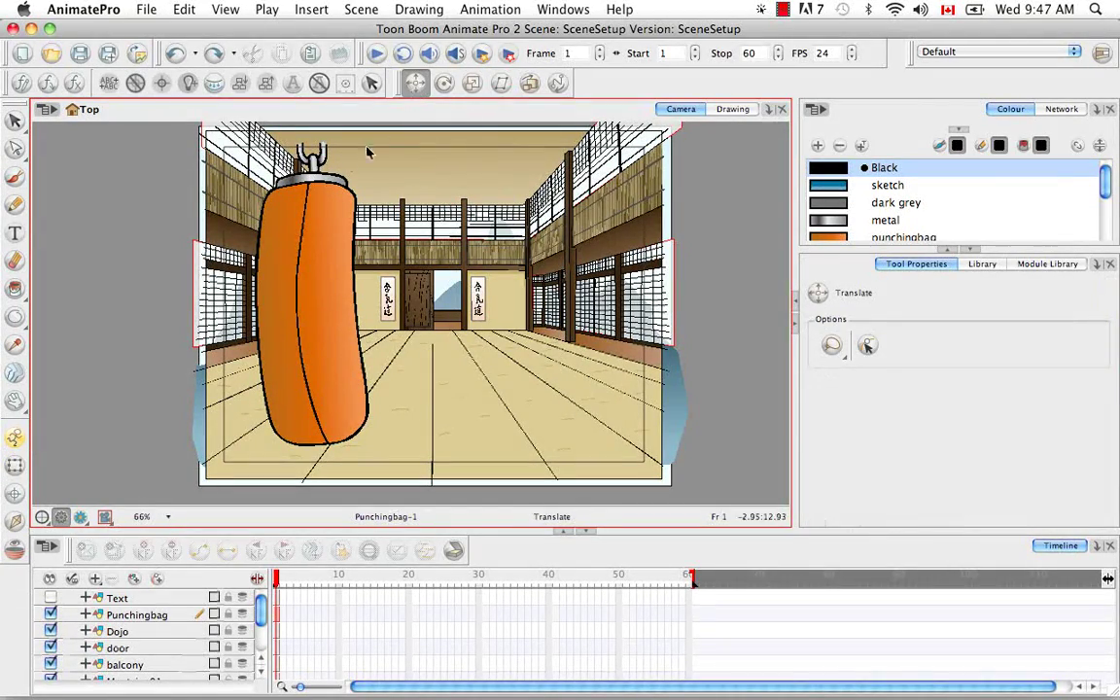
{"action": "left_click", "coordinate": [320, 277]}
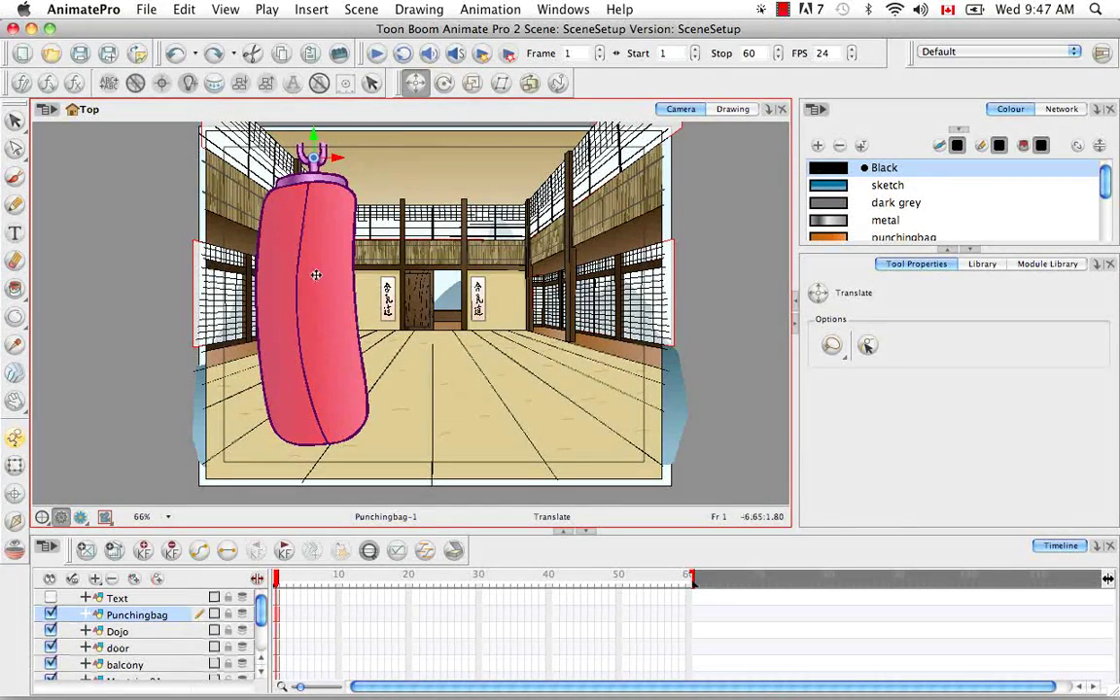
{"action": "left_click_drag", "start_coordinate": [306, 236], "coordinate": [431, 243]}
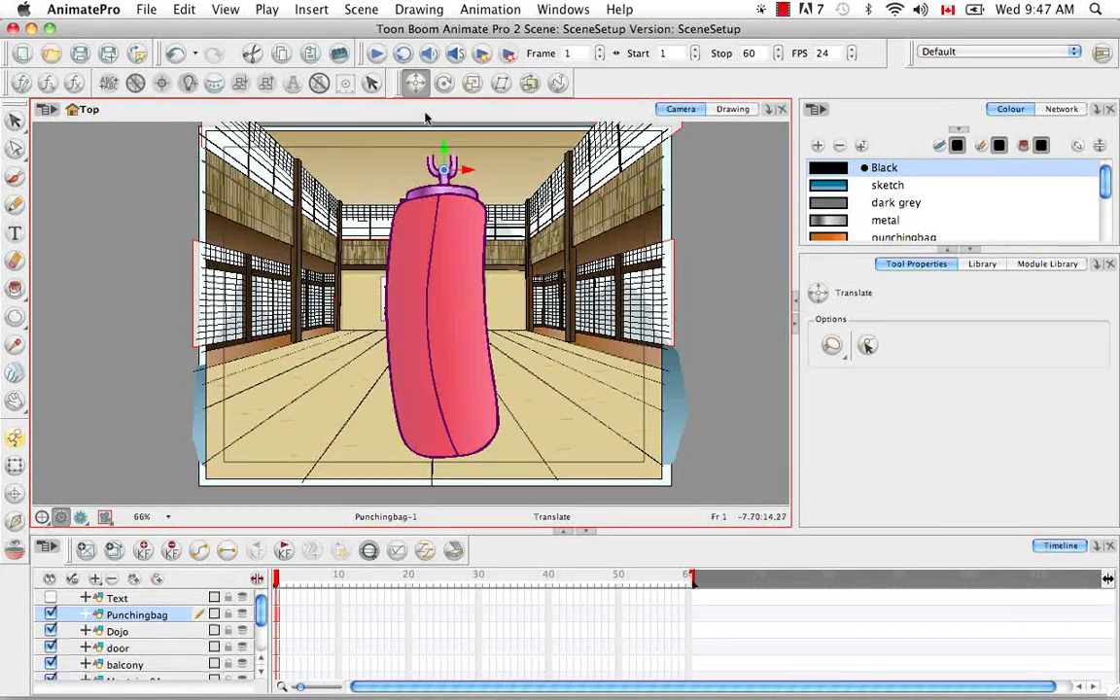
{"action": "key", "text": "super+z"}
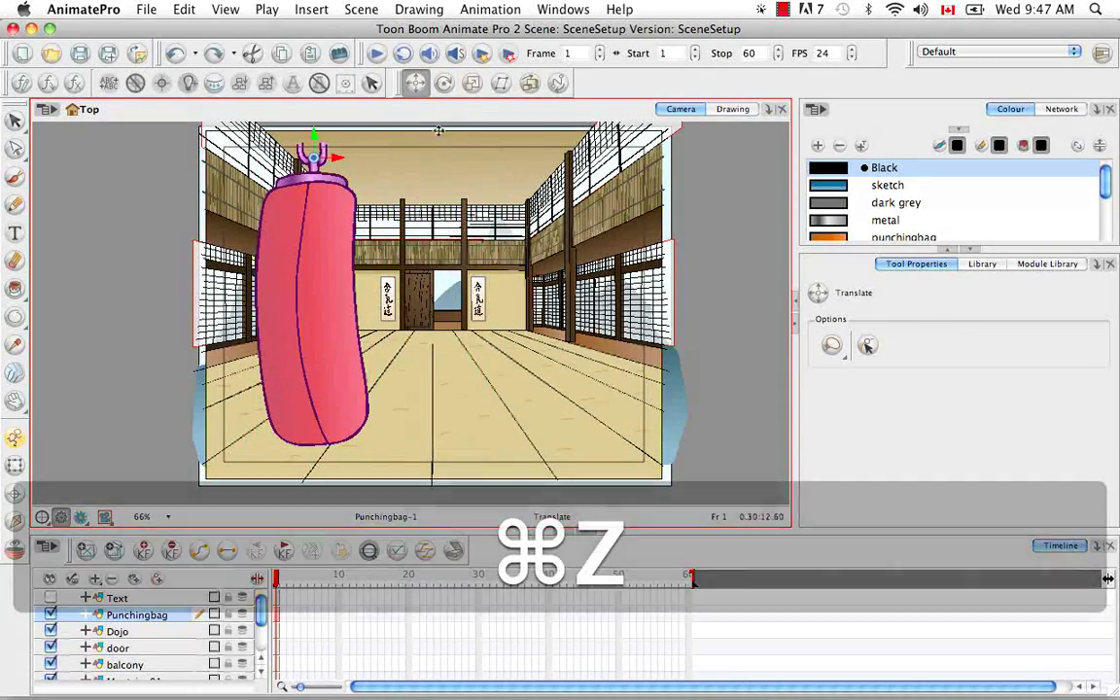
{"action": "left_click", "coordinate": [442, 85]}
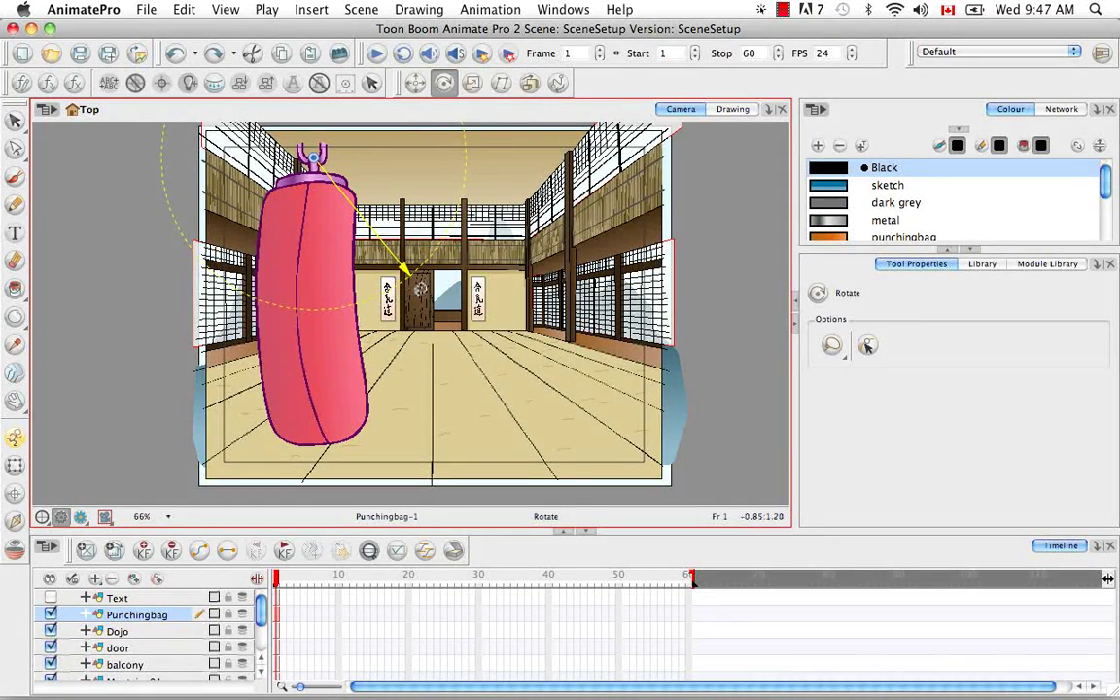
{"action": "left_click_drag", "start_coordinate": [419, 289], "coordinate": [450, 148]}
{"action": "key", "text": "super+z"}
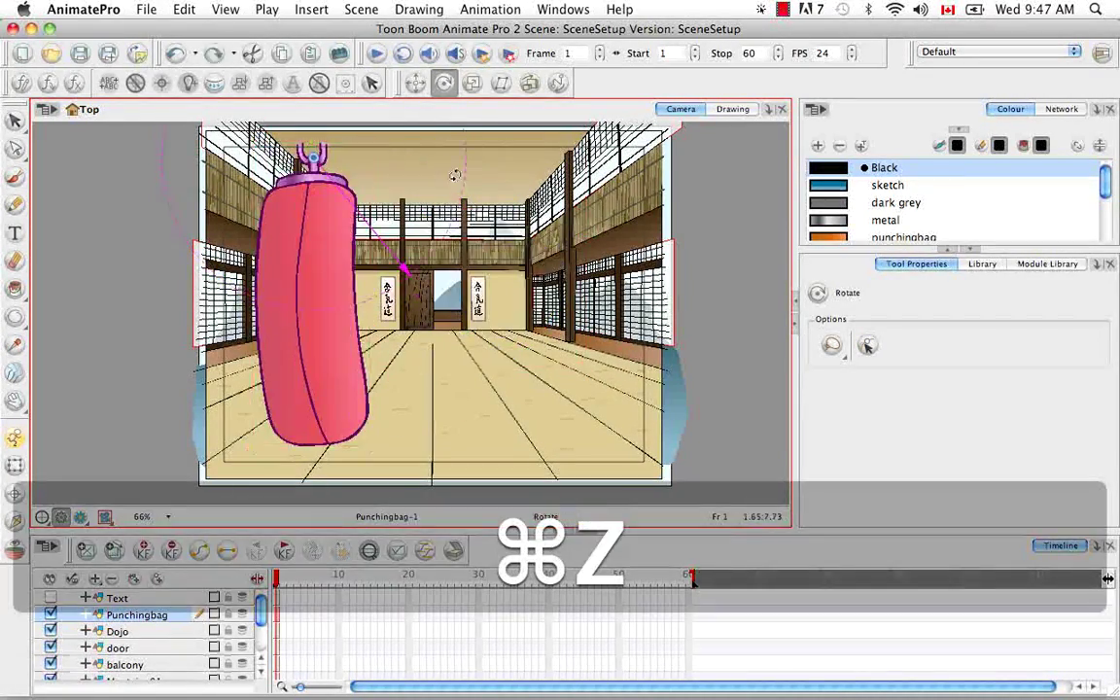
{"action": "left_click", "coordinate": [471, 85]}
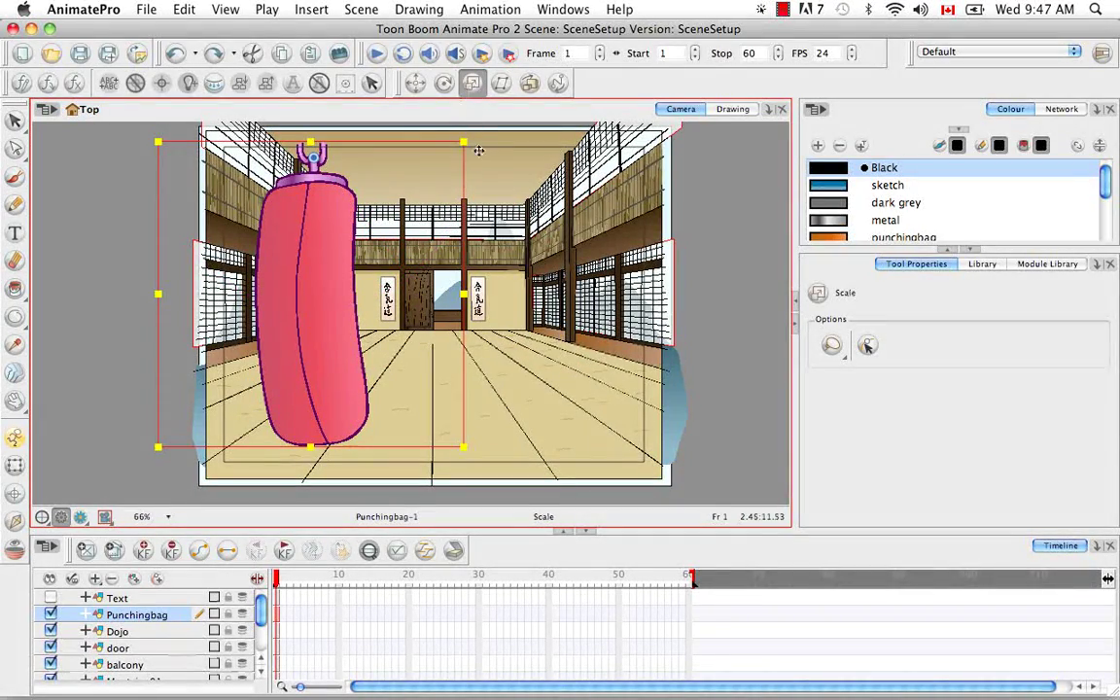
{"action": "left_click_drag", "start_coordinate": [464, 139], "coordinate": [416, 182]}
{"action": "key", "text": "super+z"}
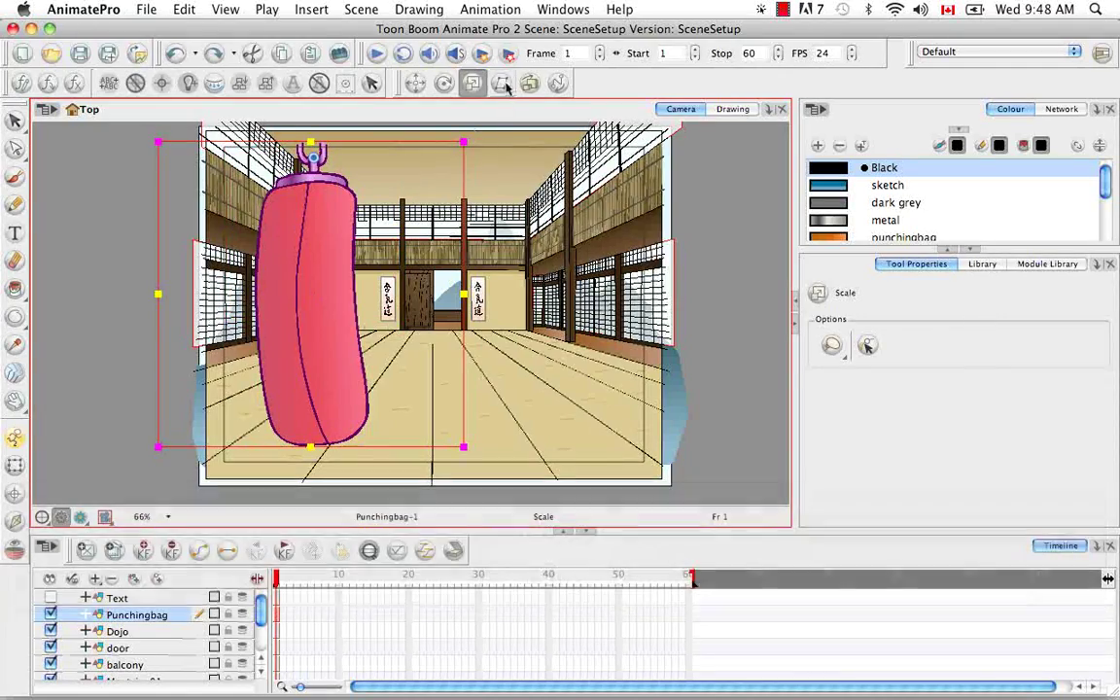
{"action": "left_click", "coordinate": [501, 83]}
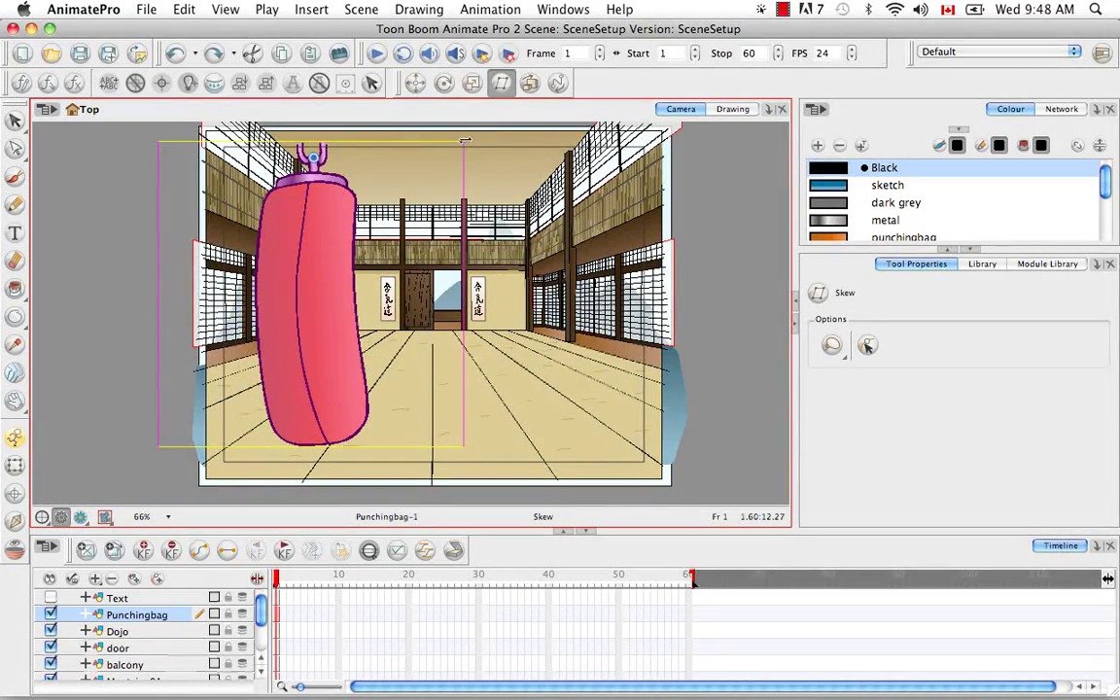
{"action": "mouse_move", "coordinate": [465, 140]}
{"action": "left_mouse_down"}
{"action": "mouse_move", "coordinate": [569, 136]}
{"action": "mouse_move", "coordinate": [457, 131]}
{"action": "mouse_move", "coordinate": [476, 131]}
{"action": "left_mouse_up"}
{"action": "key", "text": "super+z"}
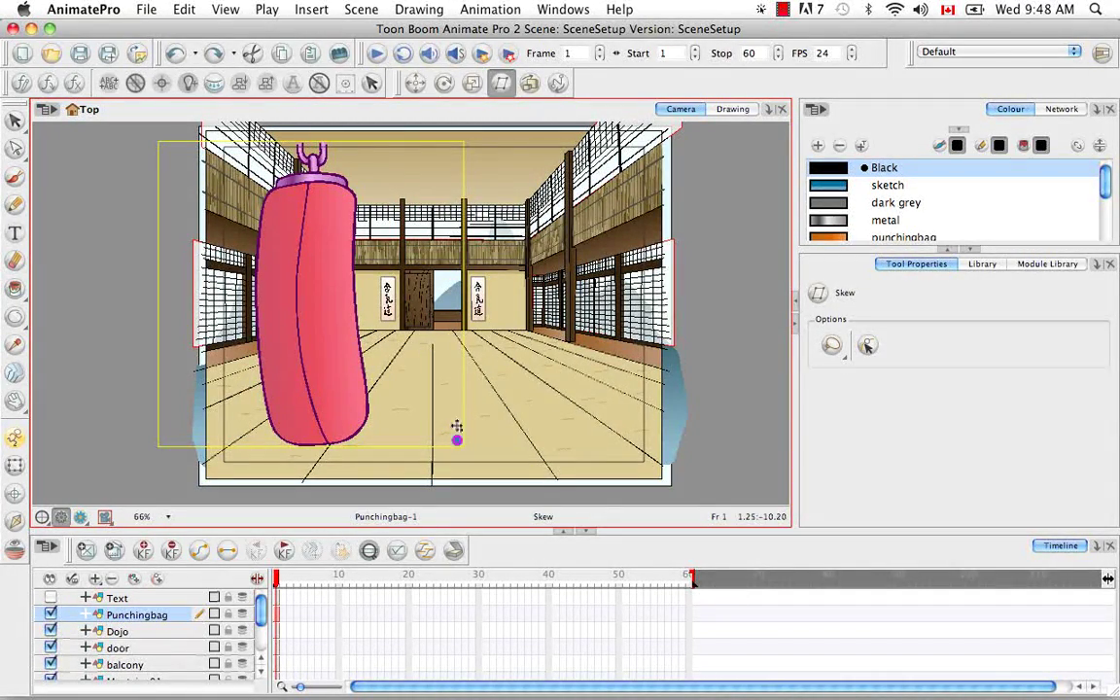
{"action": "left_click", "coordinate": [456, 441]}
{"action": "left_click", "coordinate": [471, 84]}
{"action": "left_click", "coordinate": [443, 83]}
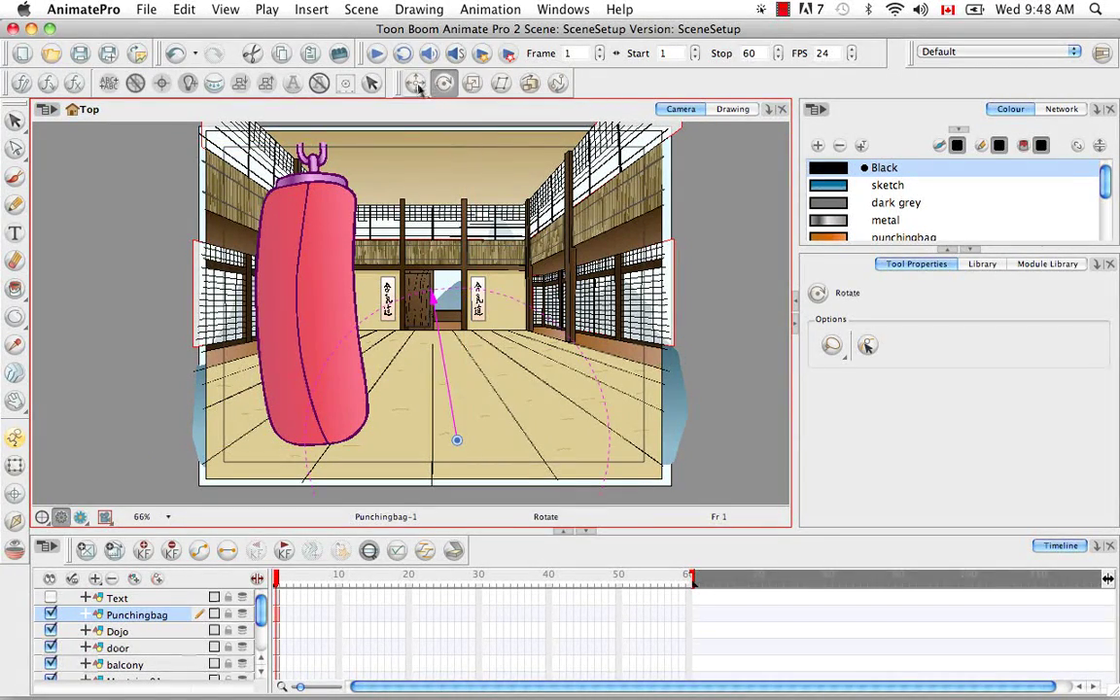
{"action": "left_click", "coordinate": [414, 83]}
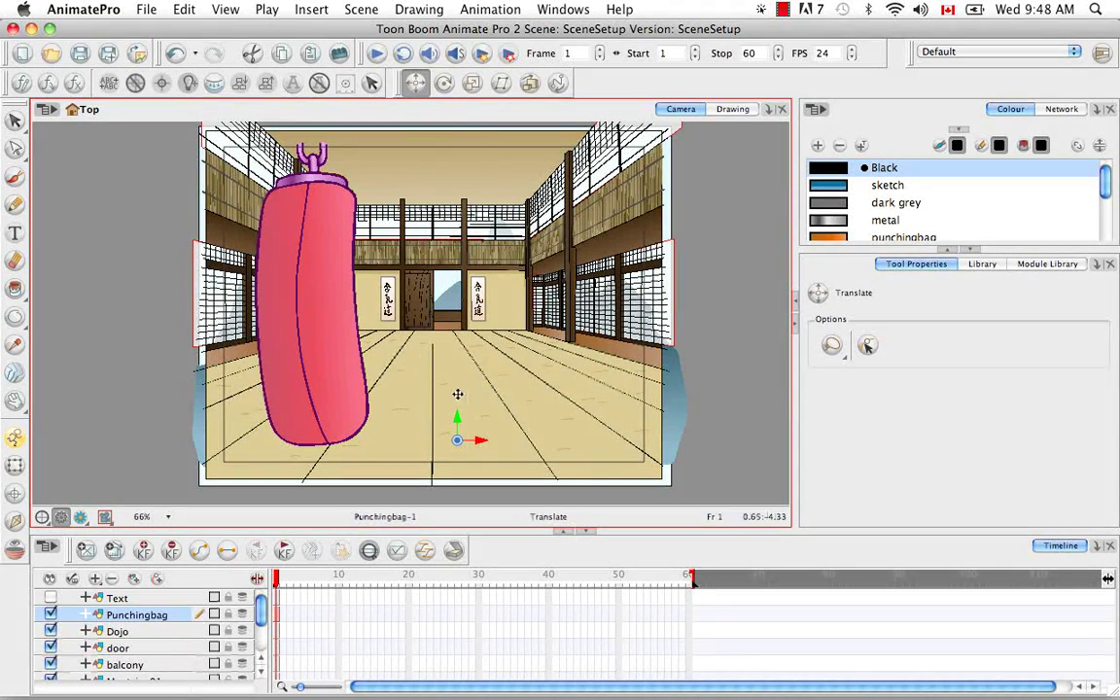
{"action": "left_click_drag", "start_coordinate": [451, 416], "coordinate": [312, 161]}
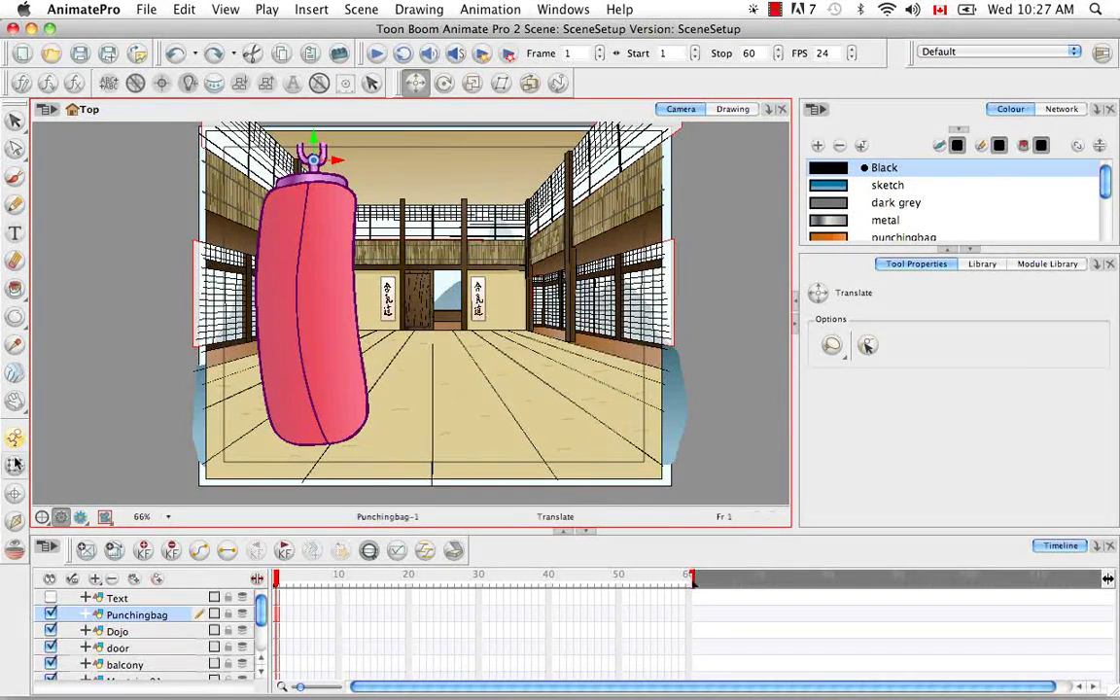
{"action": "left_click", "coordinate": [14, 464]}
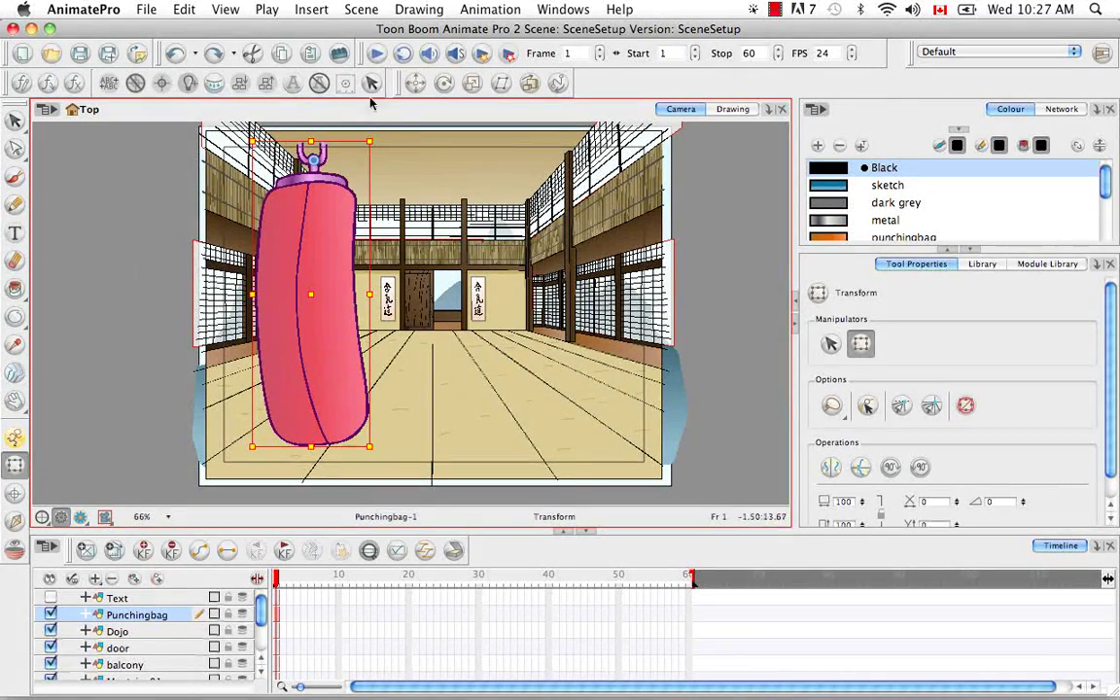
{"action": "left_click", "coordinate": [491, 9]}
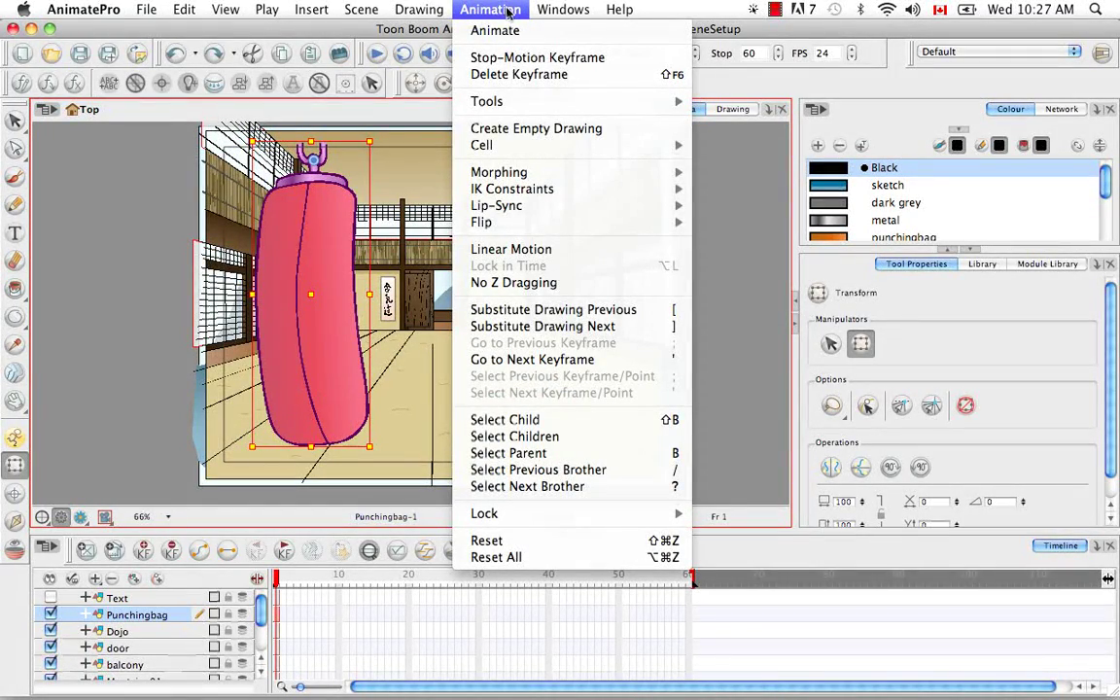
{"action": "mouse_move", "coordinate": [541, 227]}
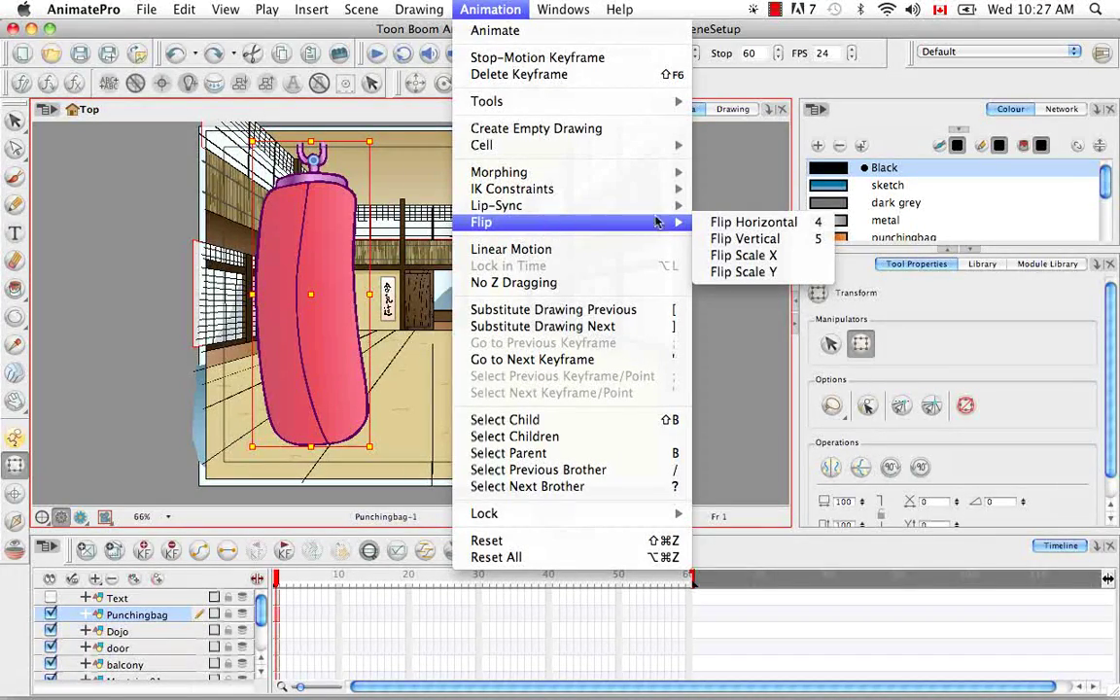
{"action": "left_click", "coordinate": [749, 223]}
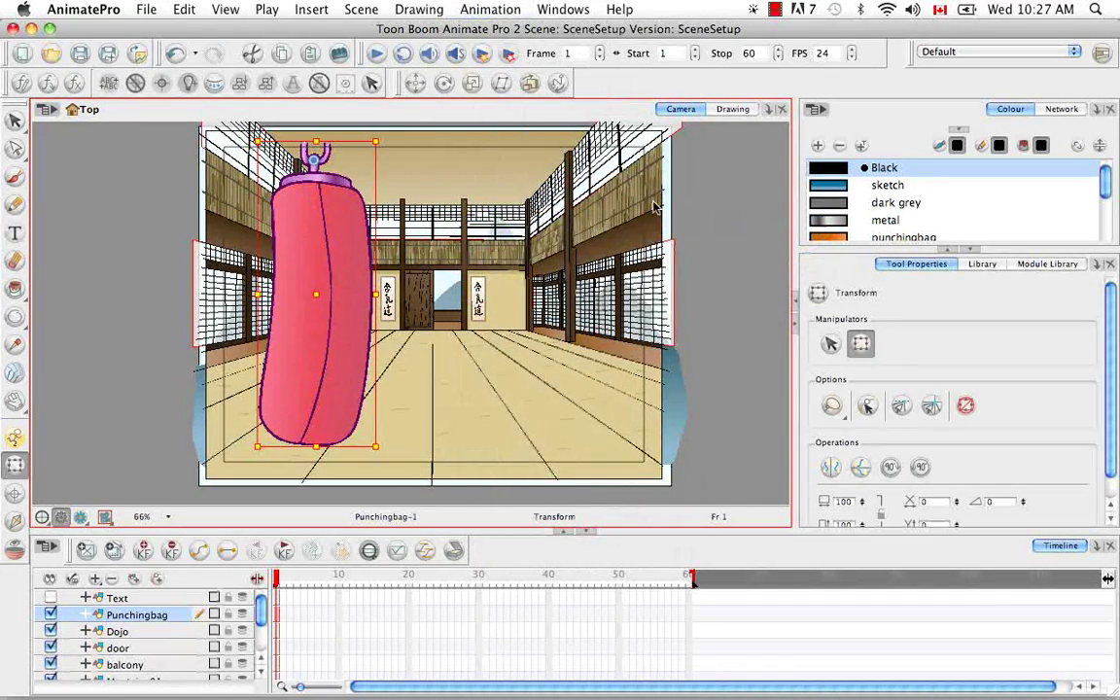
{"action": "key", "text": "super+z"}
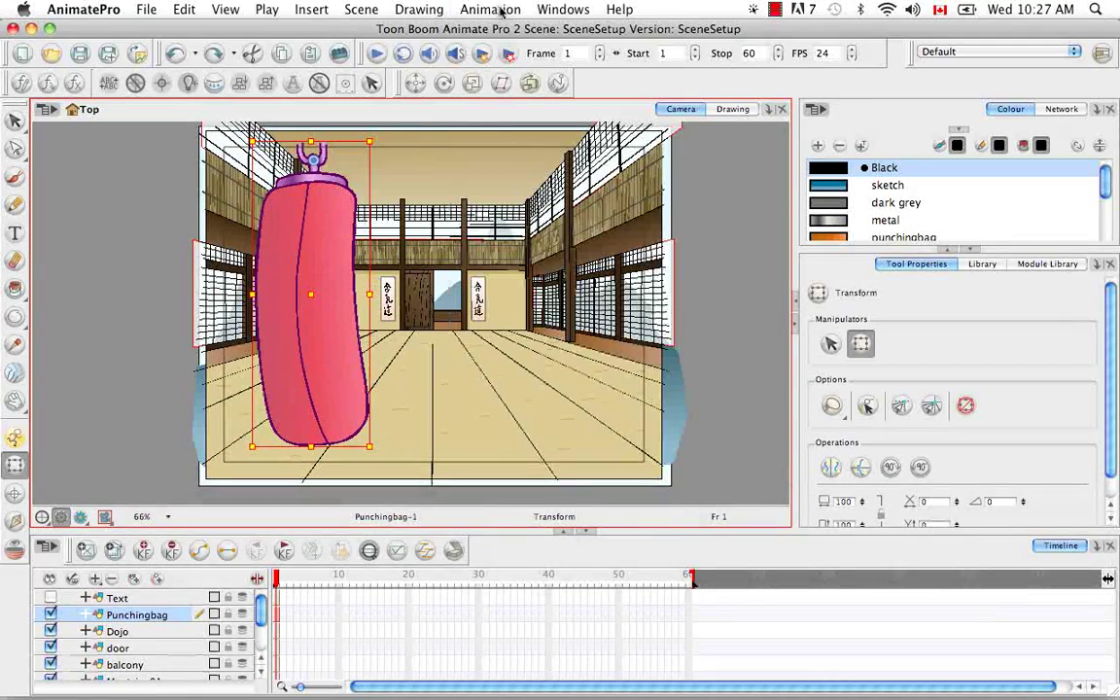
{"action": "left_click", "coordinate": [493, 9]}
{"action": "mouse_move", "coordinate": [560, 221]}
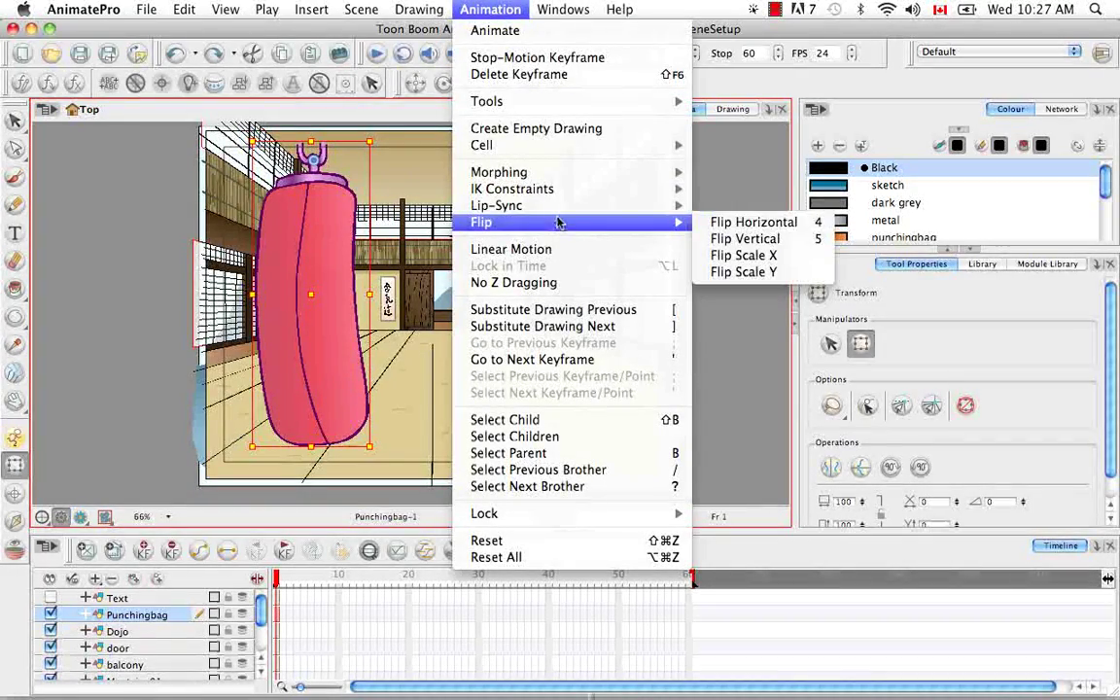
{"action": "left_click", "coordinate": [772, 241]}
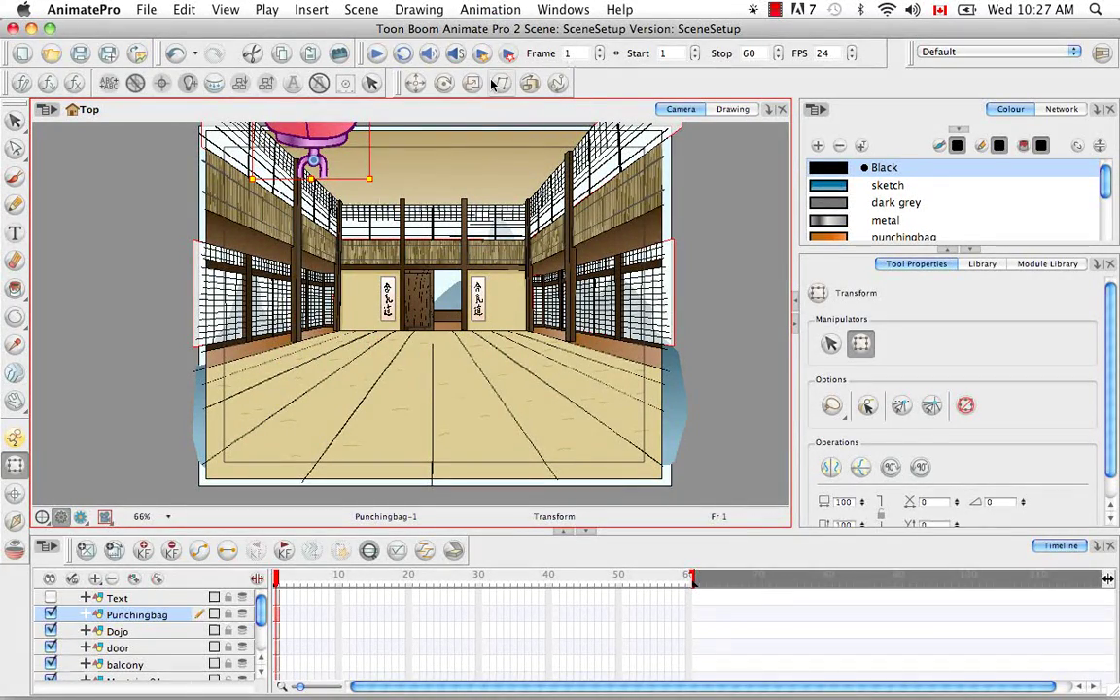
{"action": "key", "text": "super+z"}
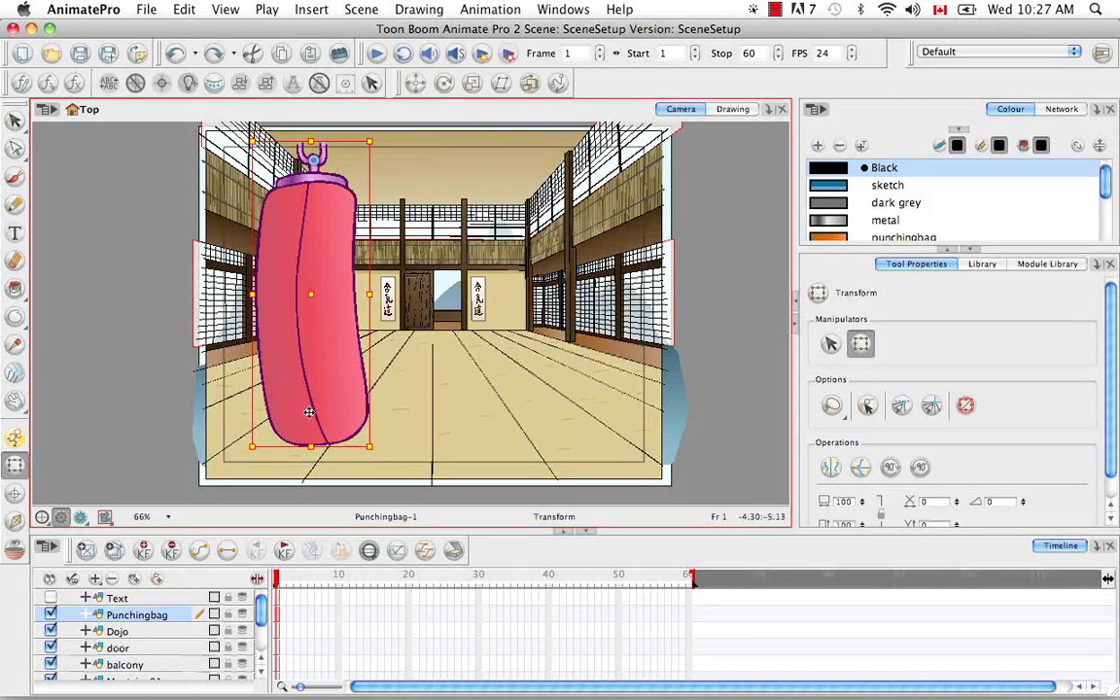
Rotate the punching bag up to the left, flip its X scale, then undo the flip
{"action": "left_click", "coordinate": [442, 85]}
{"action": "left_click_drag", "start_coordinate": [369, 248], "coordinate": [287, 331]}
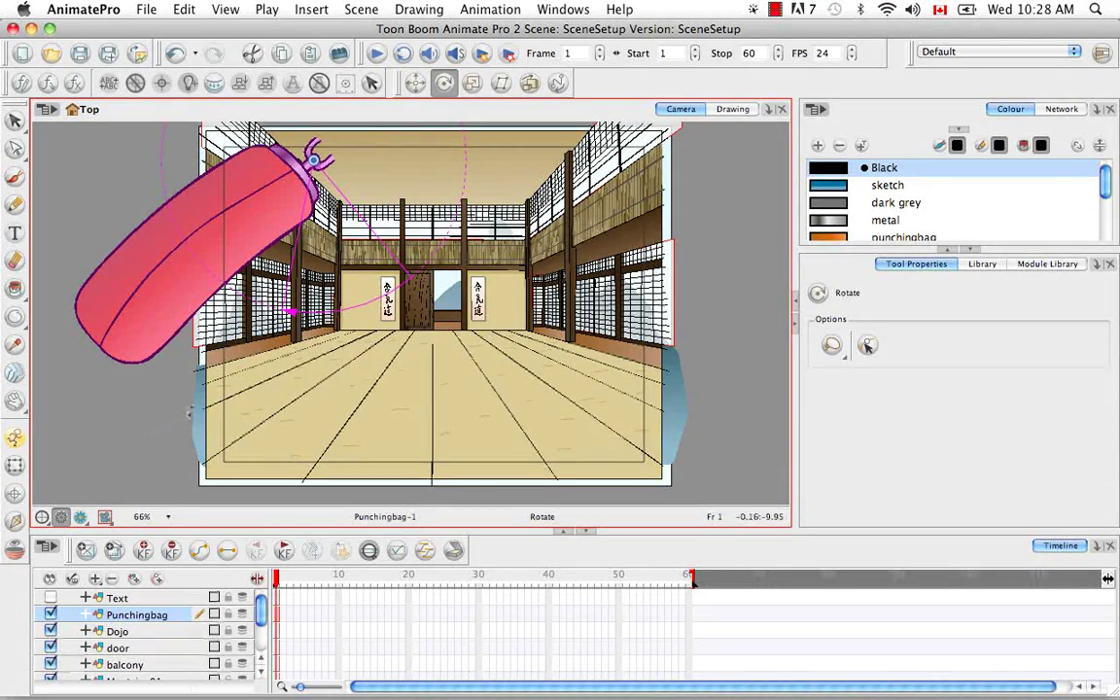
{"action": "left_click", "coordinate": [15, 467]}
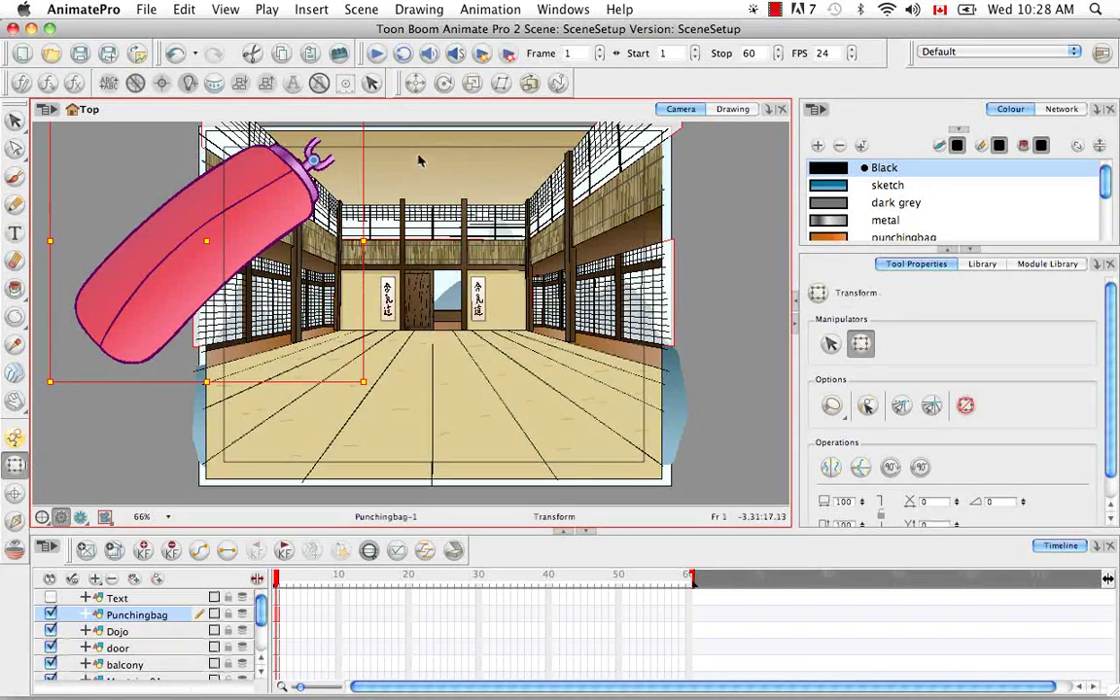
{"action": "left_click", "coordinate": [484, 9]}
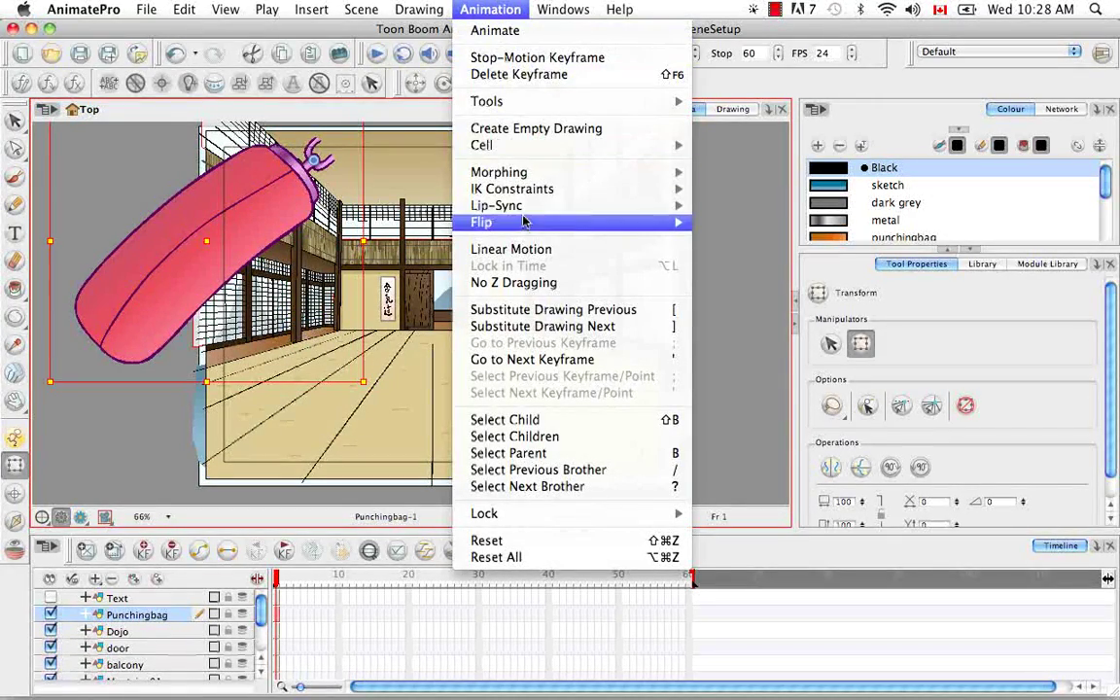
{"action": "mouse_move", "coordinate": [583, 222]}
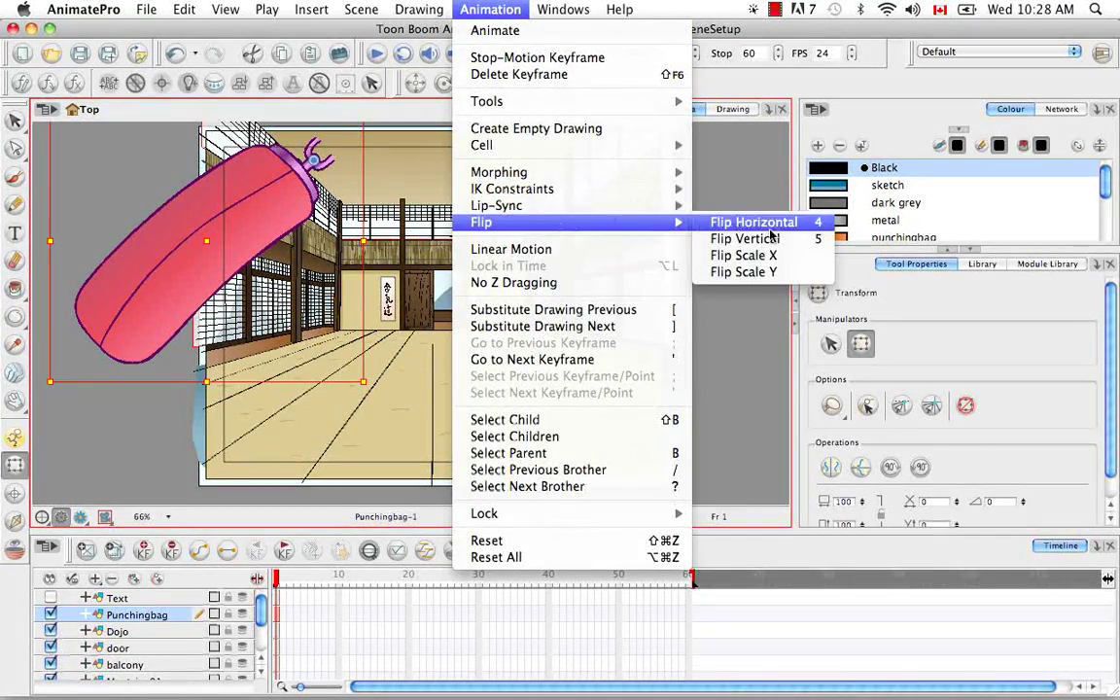
{"action": "left_click", "coordinate": [783, 260]}
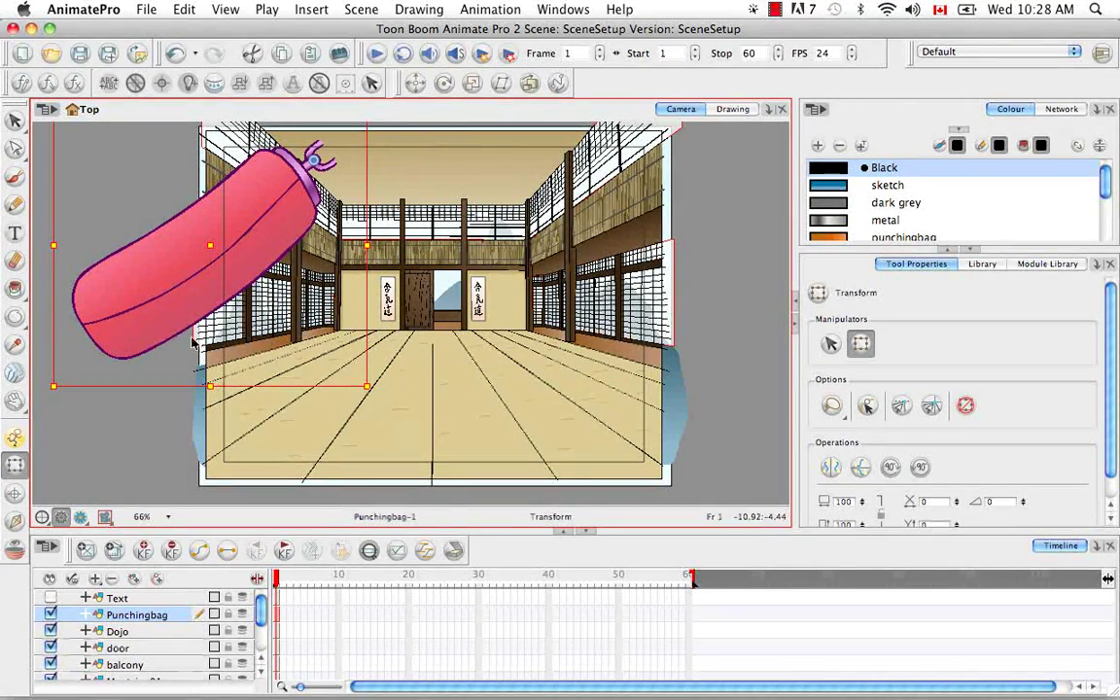
{"action": "key", "text": "super+z"}
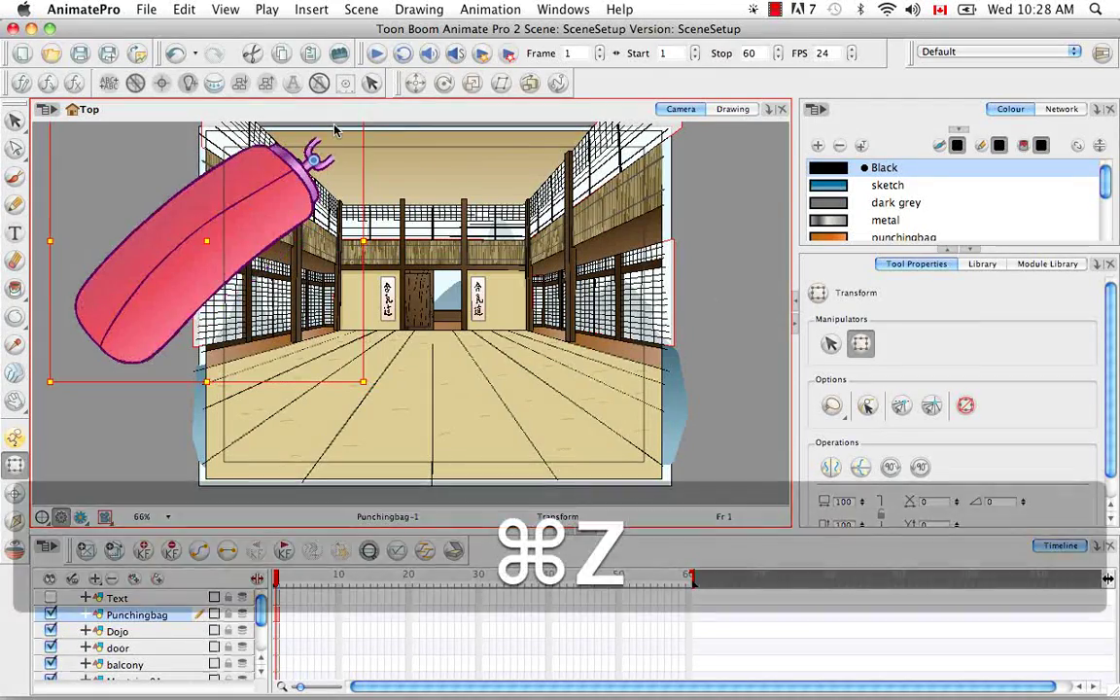
Flip the bag's Y scale, then undo back to the upright orange bag
{"action": "left_click", "coordinate": [481, 9]}
{"action": "mouse_move", "coordinate": [583, 223]}
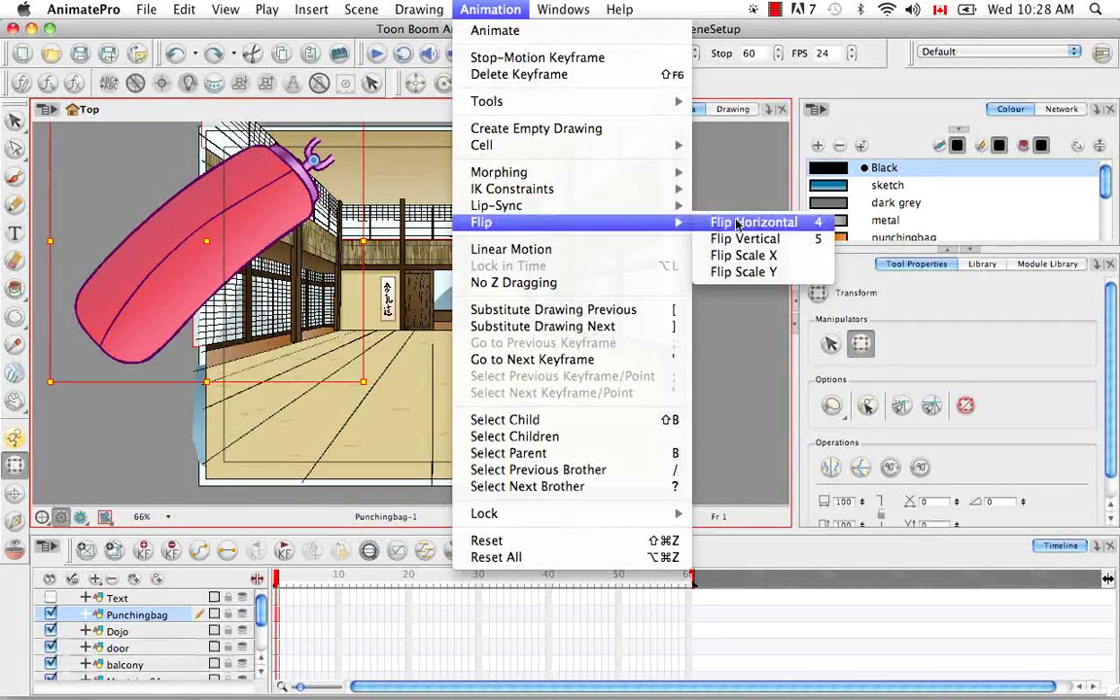
{"action": "left_click", "coordinate": [763, 274]}
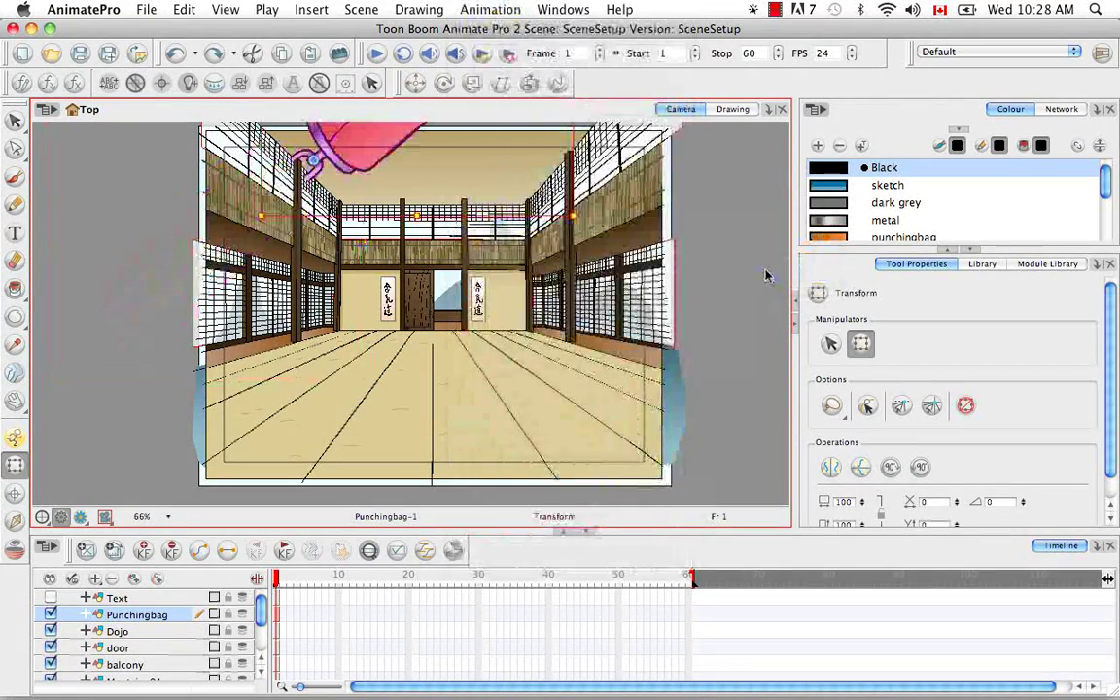
{"action": "left_click", "coordinate": [173, 53]}
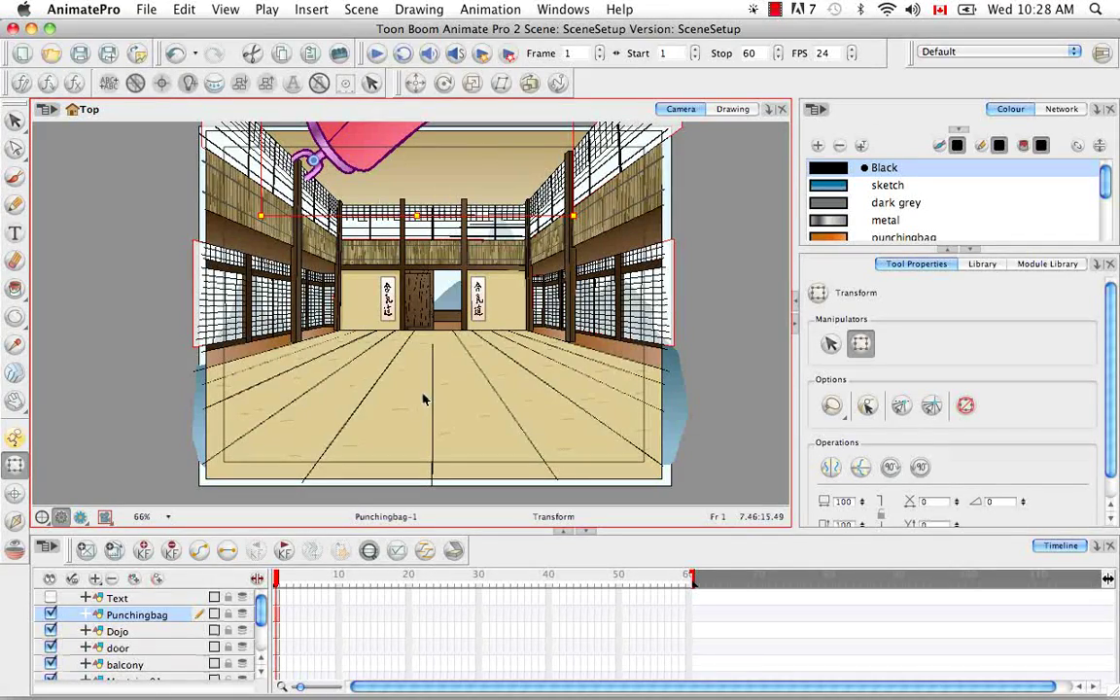
{"action": "key", "text": "super+z"}
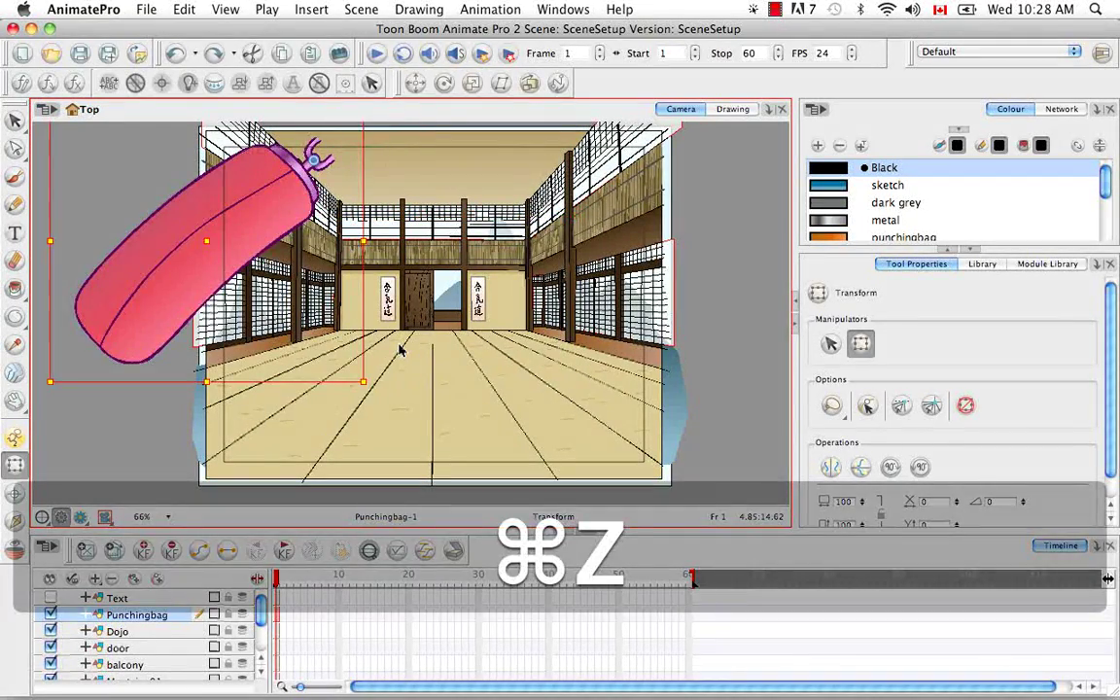
{"action": "key", "text": "super+z"}
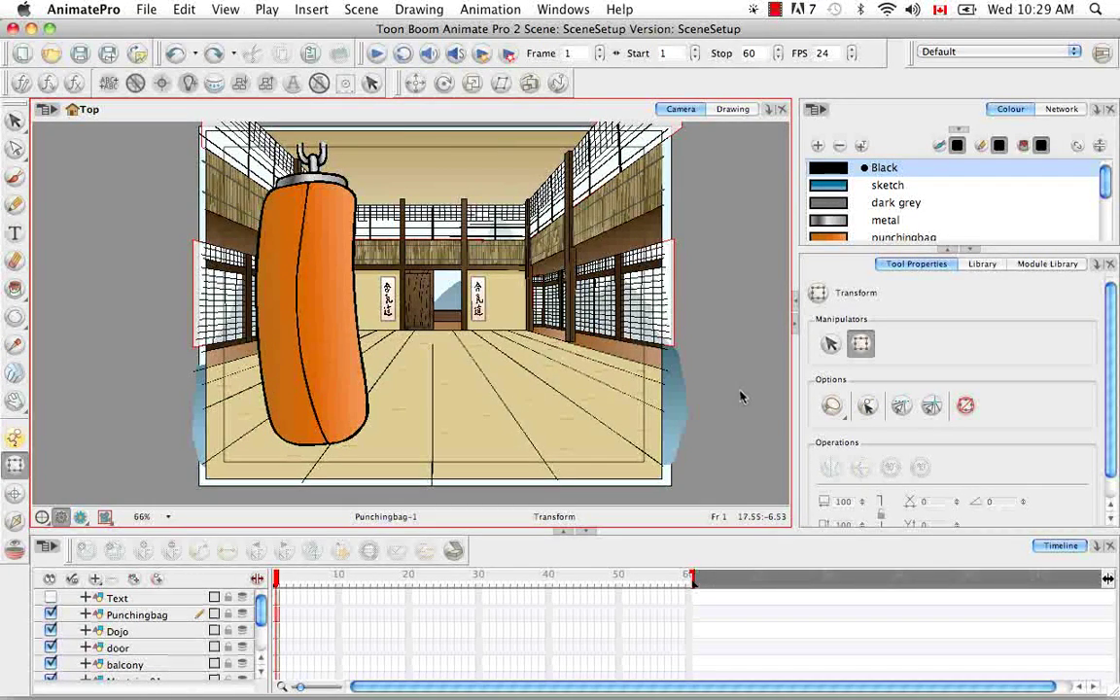
Open the Punchingbag layer's properties and reset its X and Y position to 0
{"action": "left_click", "coordinate": [150, 617]}
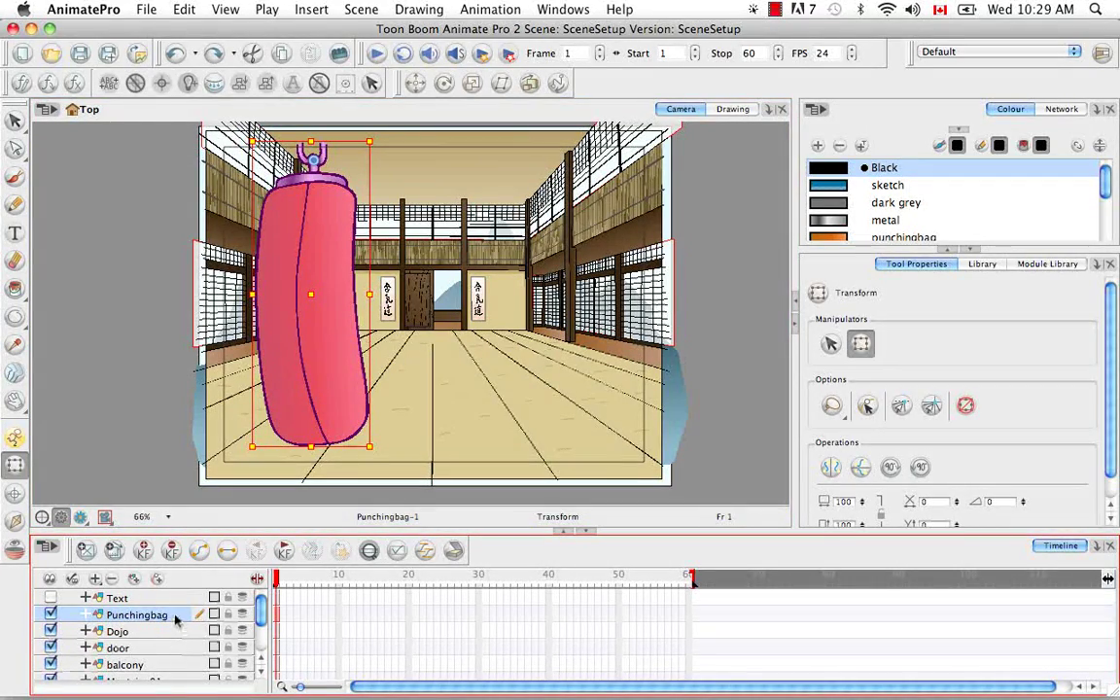
{"action": "double_click", "coordinate": [184, 618]}
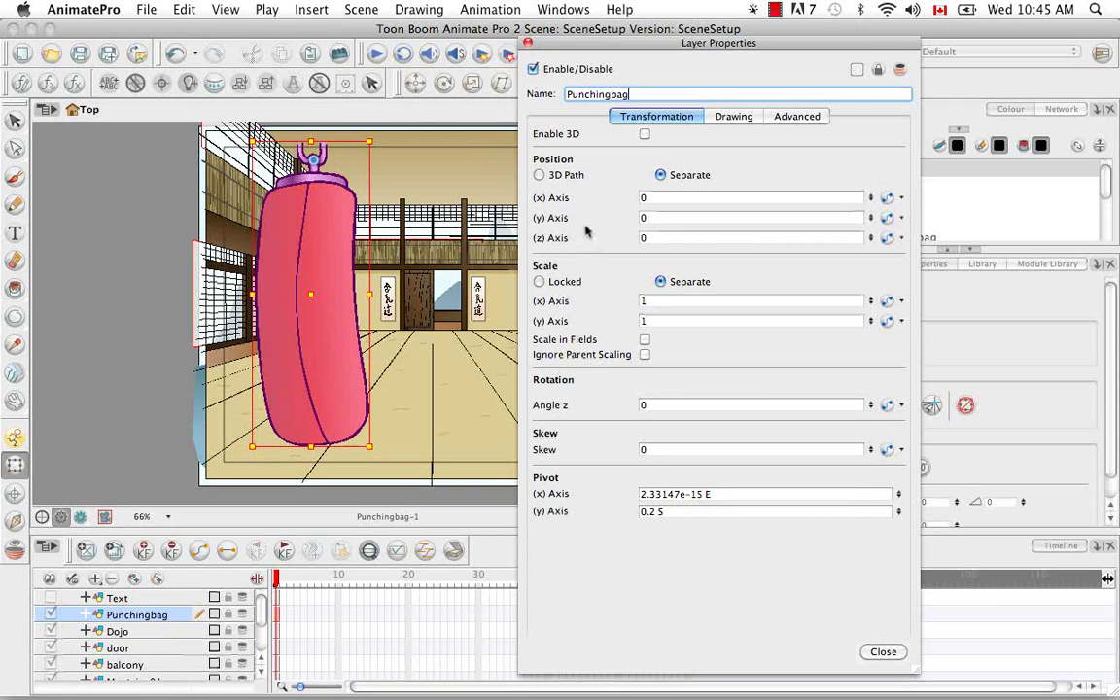
{"action": "left_click", "coordinate": [538, 176]}
{"action": "left_click", "coordinate": [661, 176]}
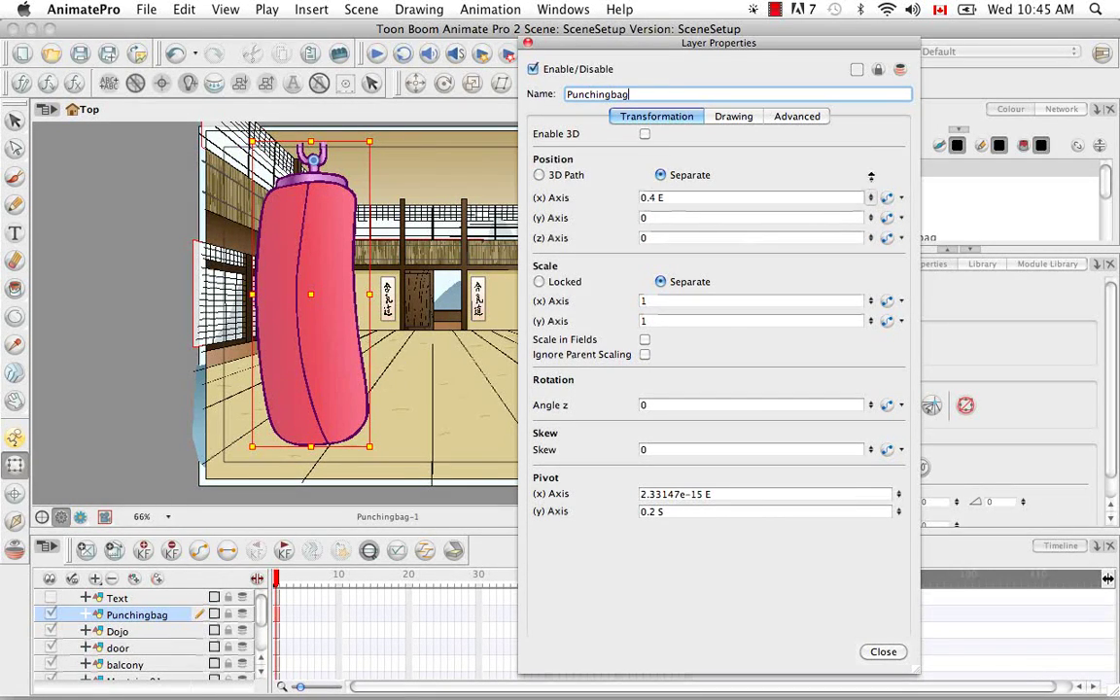
{"action": "left_click", "coordinate": [870, 193]}
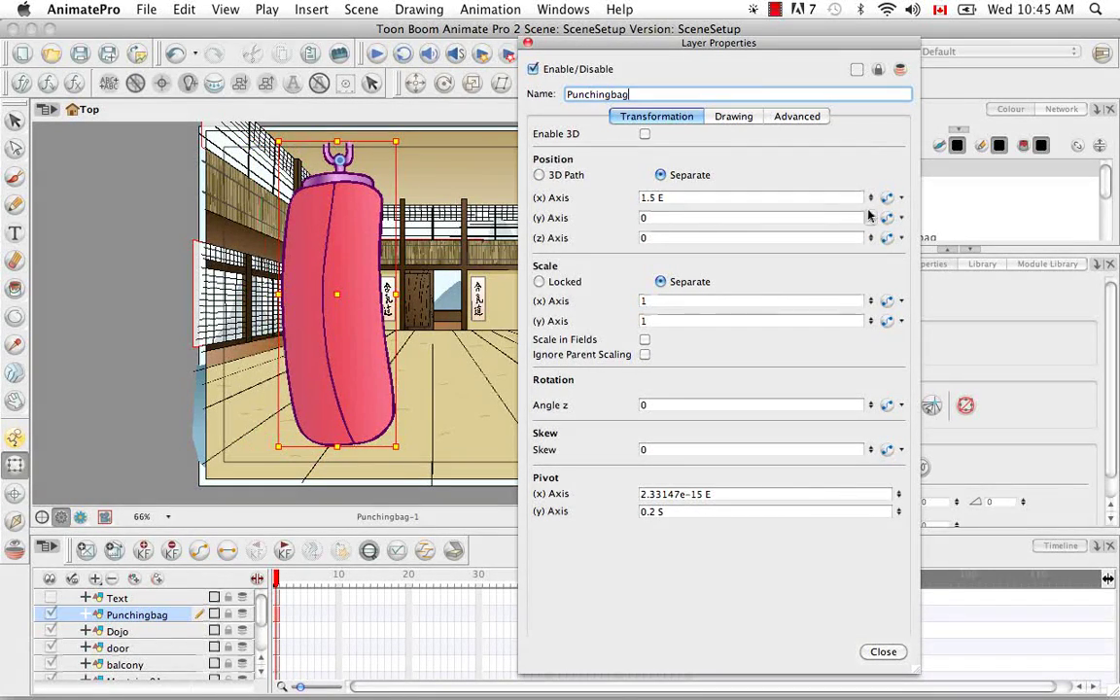
{"action": "left_click_drag", "start_coordinate": [870, 215], "coordinate": [879, 156]}
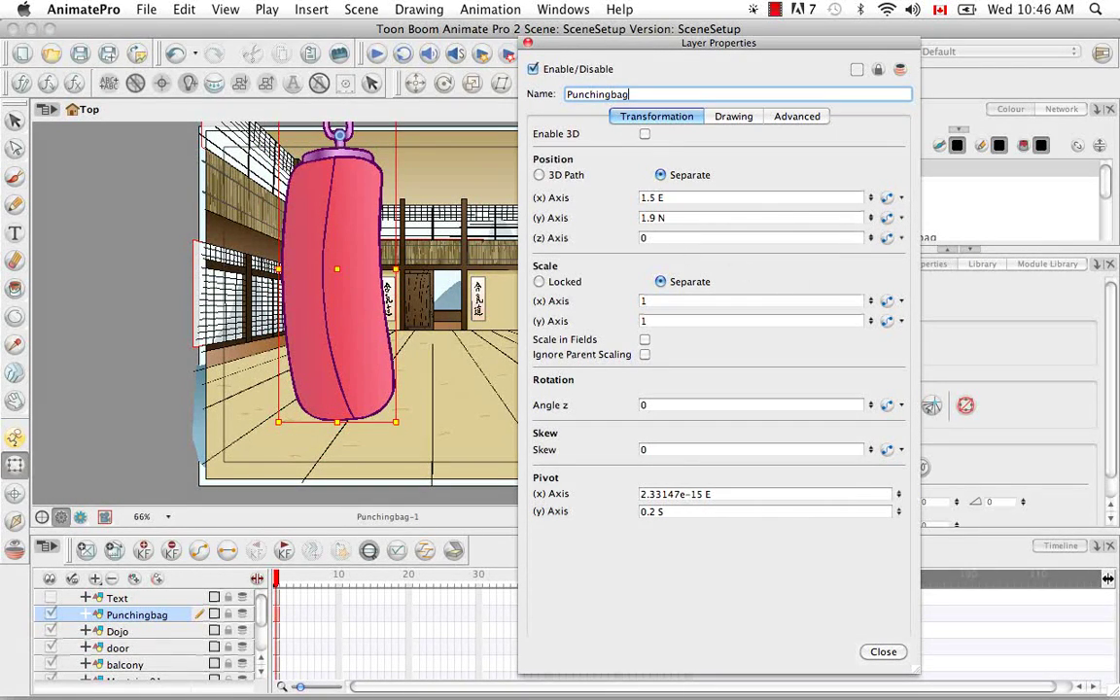
{"action": "left_click", "coordinate": [650, 218]}
{"action": "type", "text": "0"}
{"action": "key", "text": "shift+Tab"}
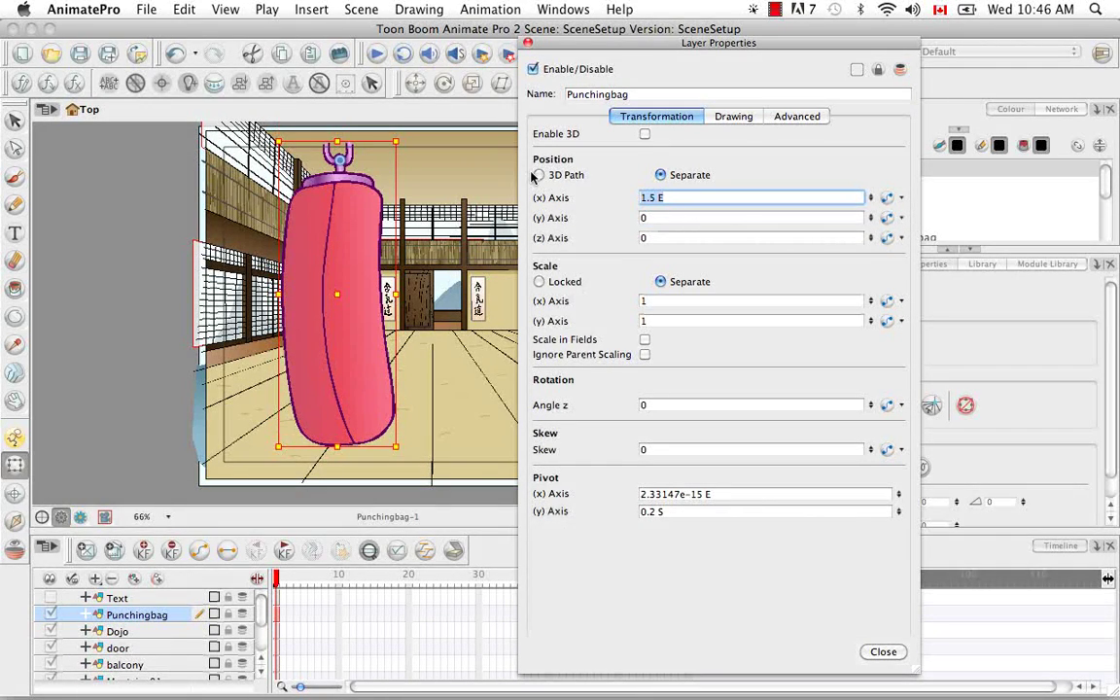
{"action": "type", "text": "0"}
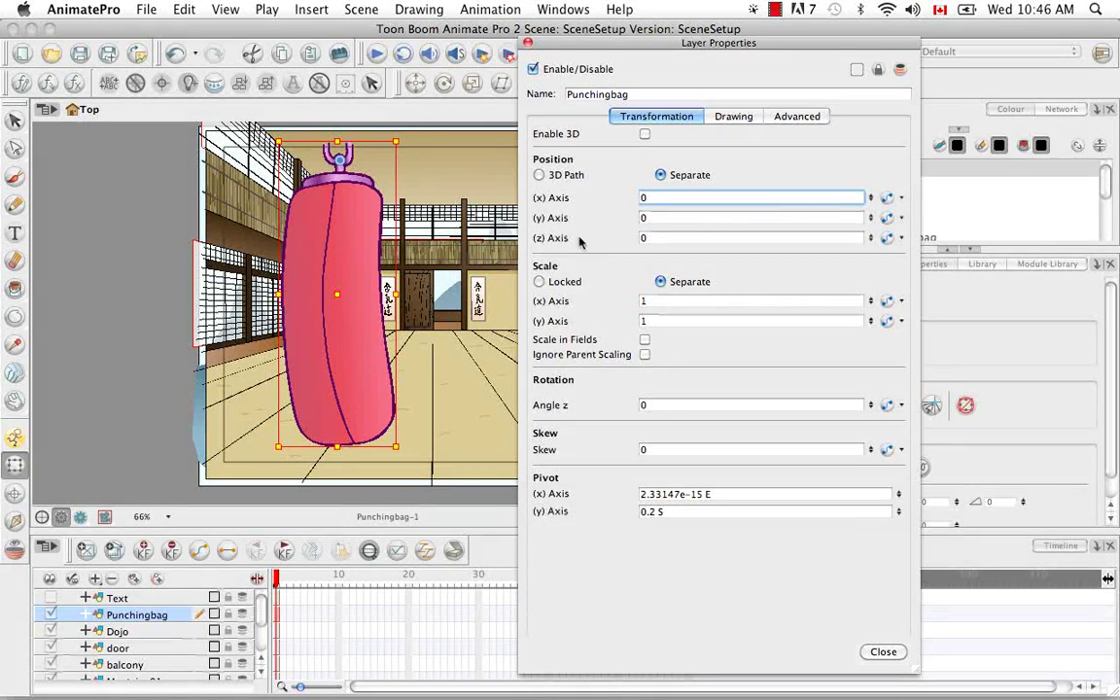
Lock the bag's scale at 2, skew it by 15, and move its pivot to 0.6 E, 0.9 N
{"action": "left_click", "coordinate": [538, 281]}
{"action": "key", "text": "Tab"}
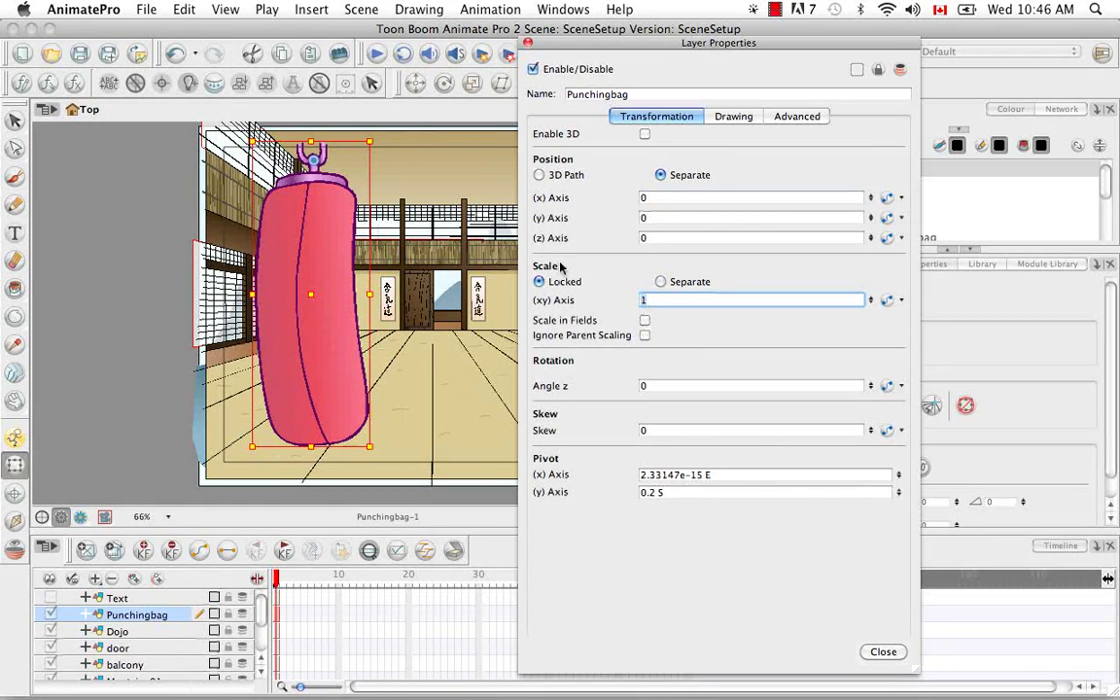
{"action": "type", "text": "2"}
{"action": "key", "text": "Return"}
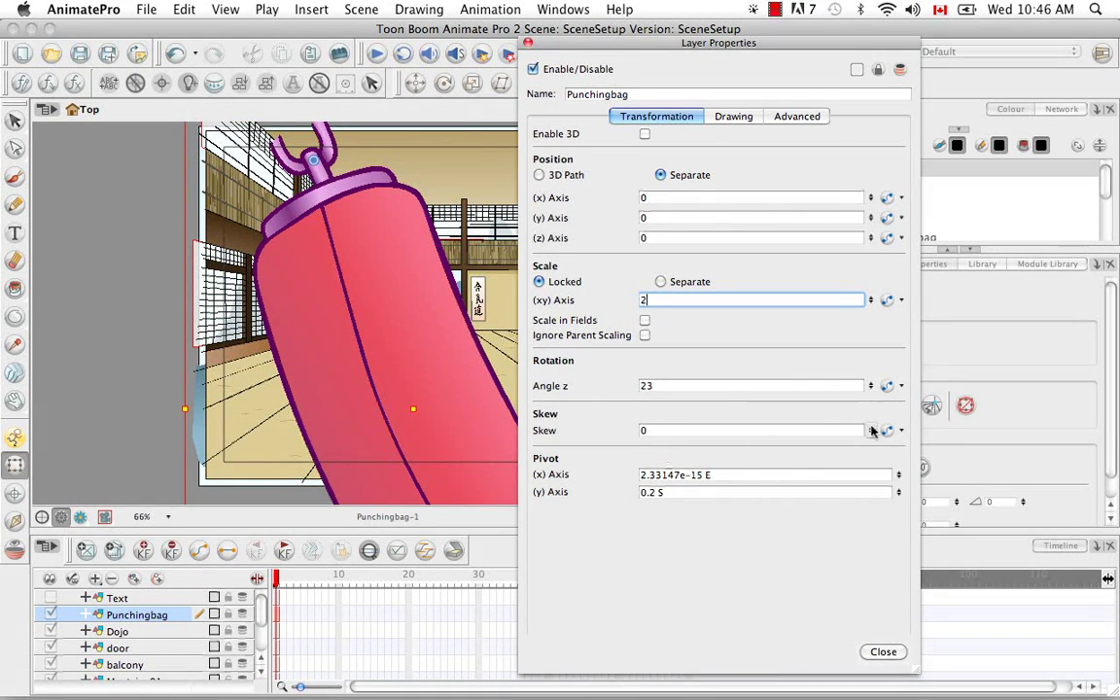
{"action": "left_click_drag", "start_coordinate": [870, 430], "coordinate": [875, 385]}
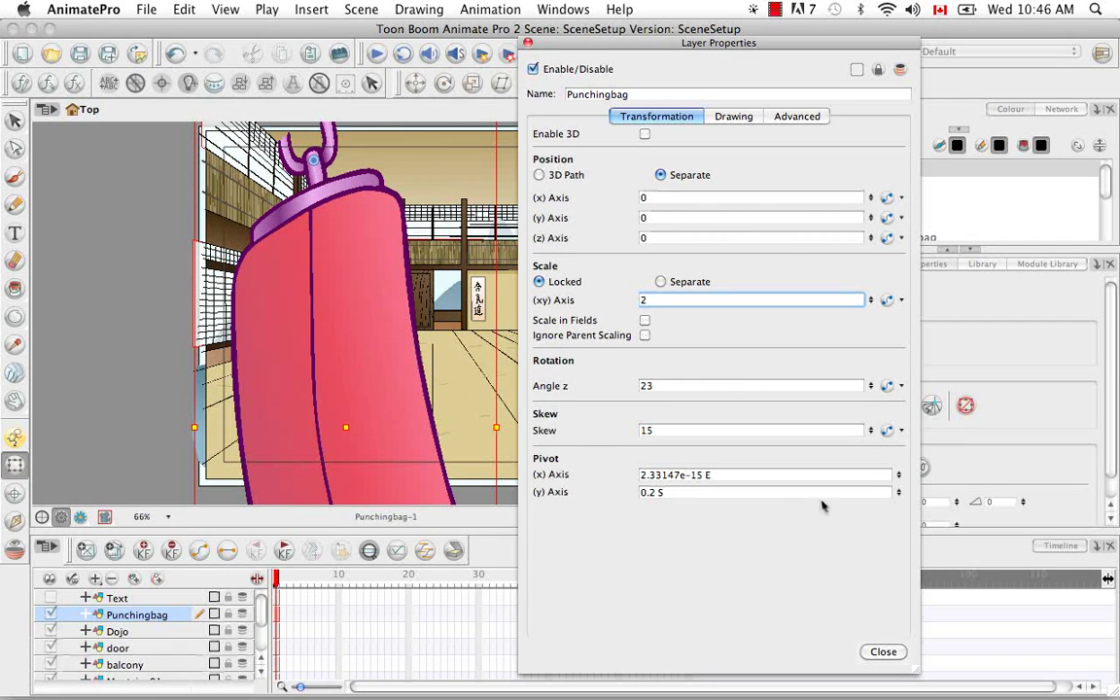
{"action": "left_click_drag", "start_coordinate": [898, 475], "coordinate": [897, 481]}
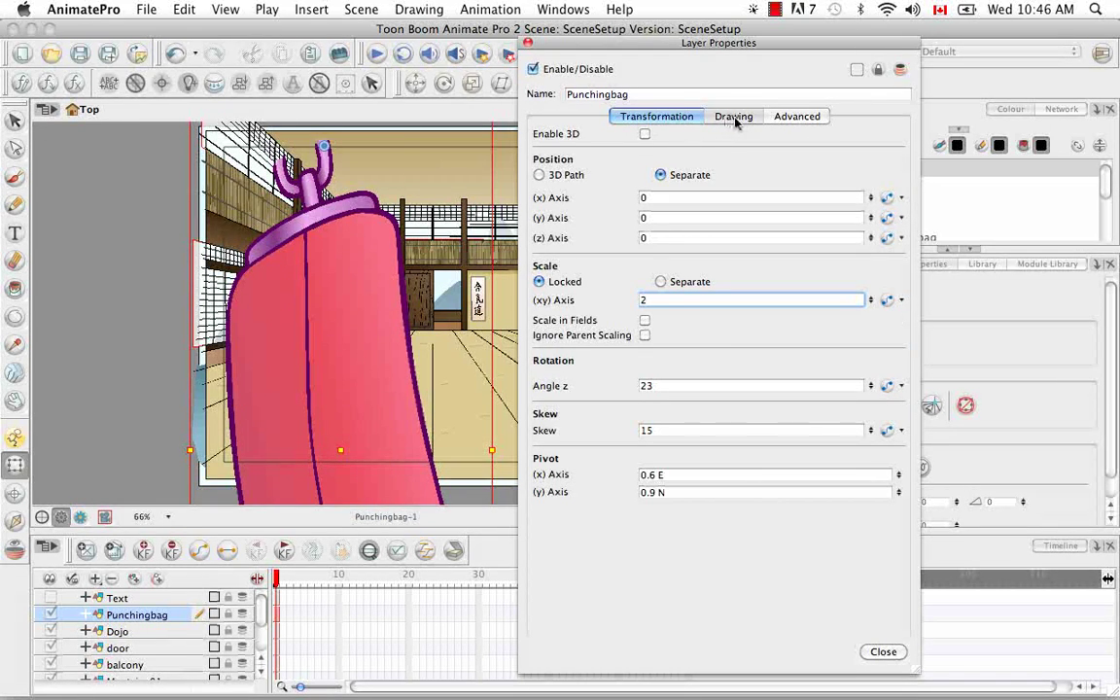
In the Advanced tab, toggle Flip Horizontal and Flip Vertical on and off, leaving both unchecked
{"action": "left_click", "coordinate": [731, 118]}
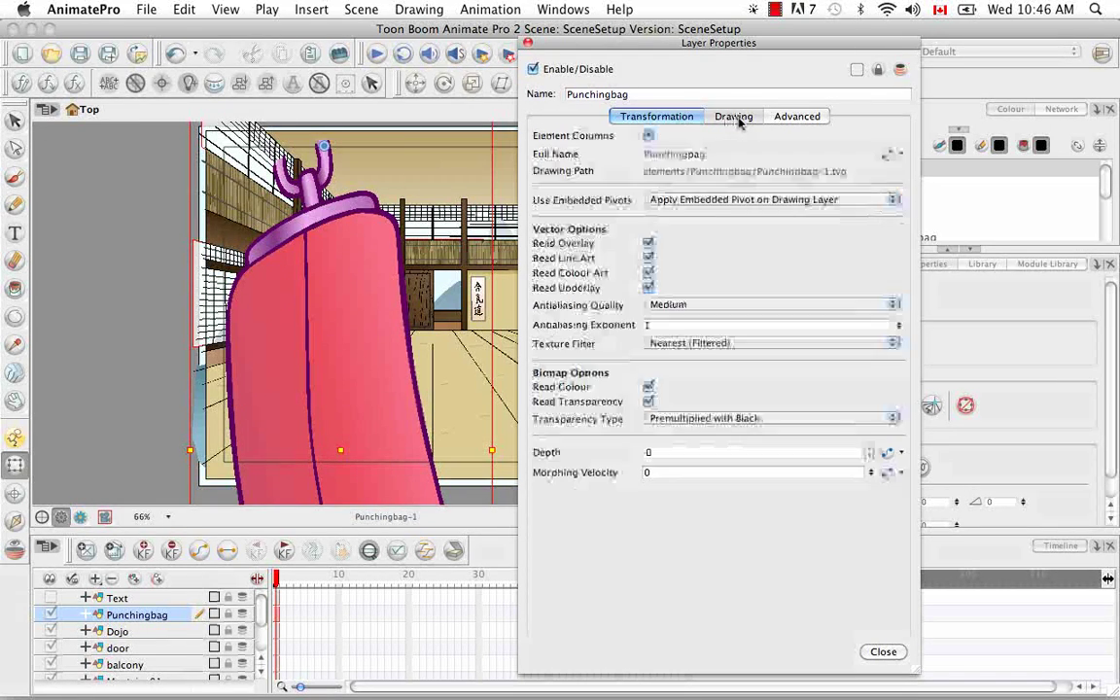
{"action": "left_click", "coordinate": [794, 118]}
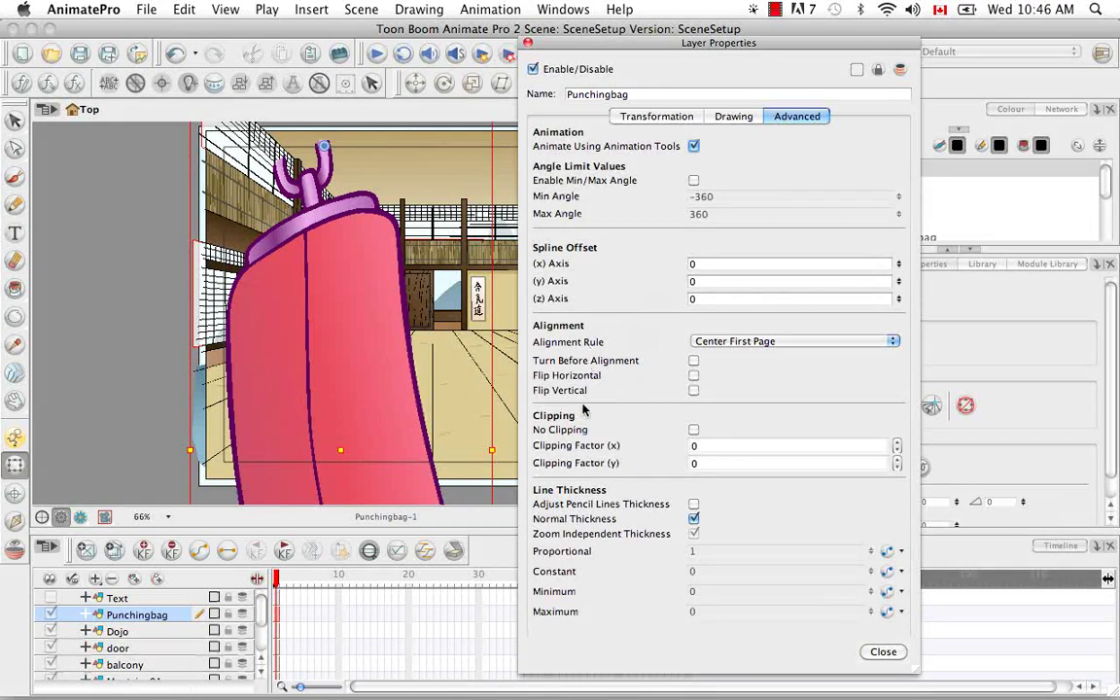
{"action": "left_click", "coordinate": [694, 376]}
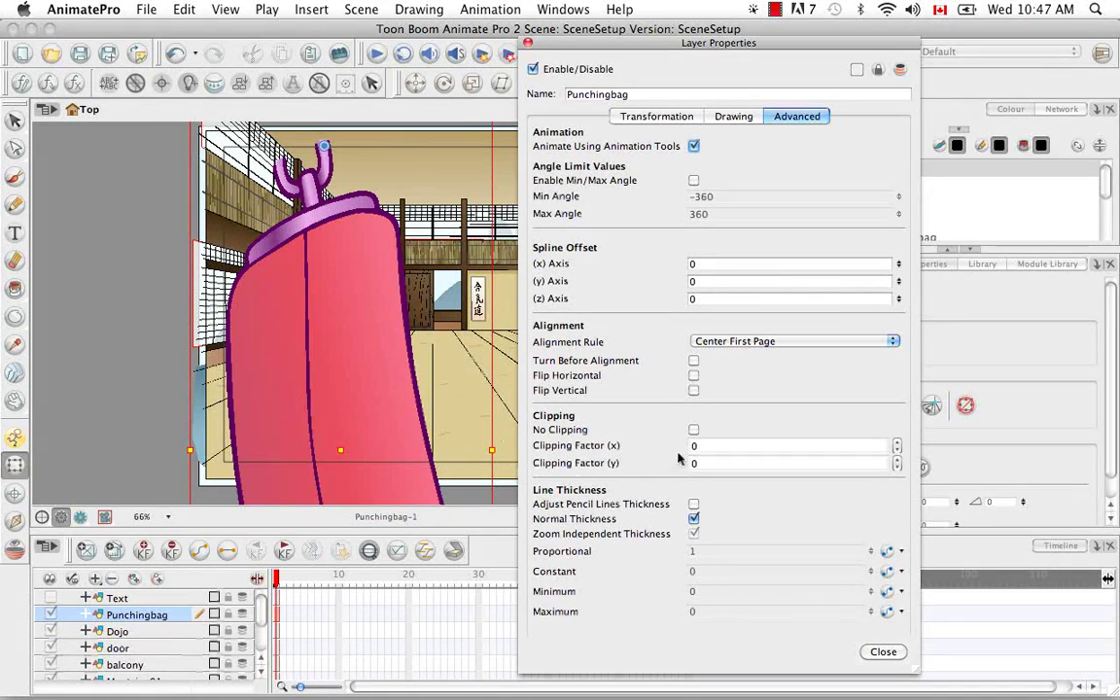
{"action": "left_click", "coordinate": [692, 375]}
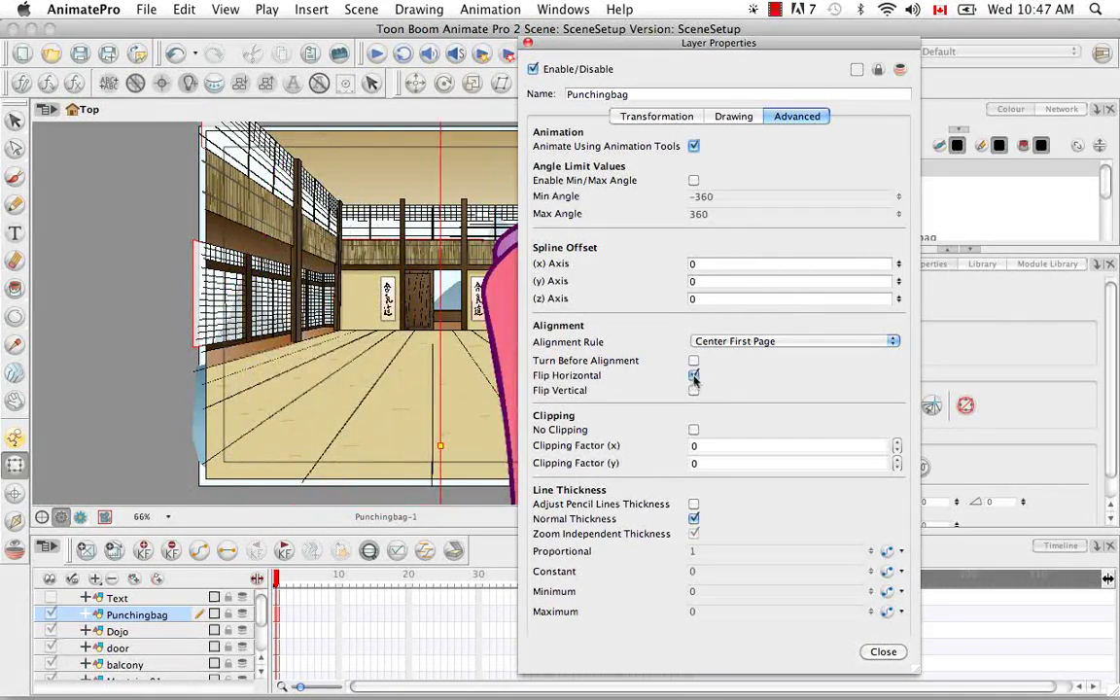
{"action": "left_click", "coordinate": [693, 376]}
{"action": "left_click", "coordinate": [694, 390]}
{"action": "left_click", "coordinate": [693, 389]}
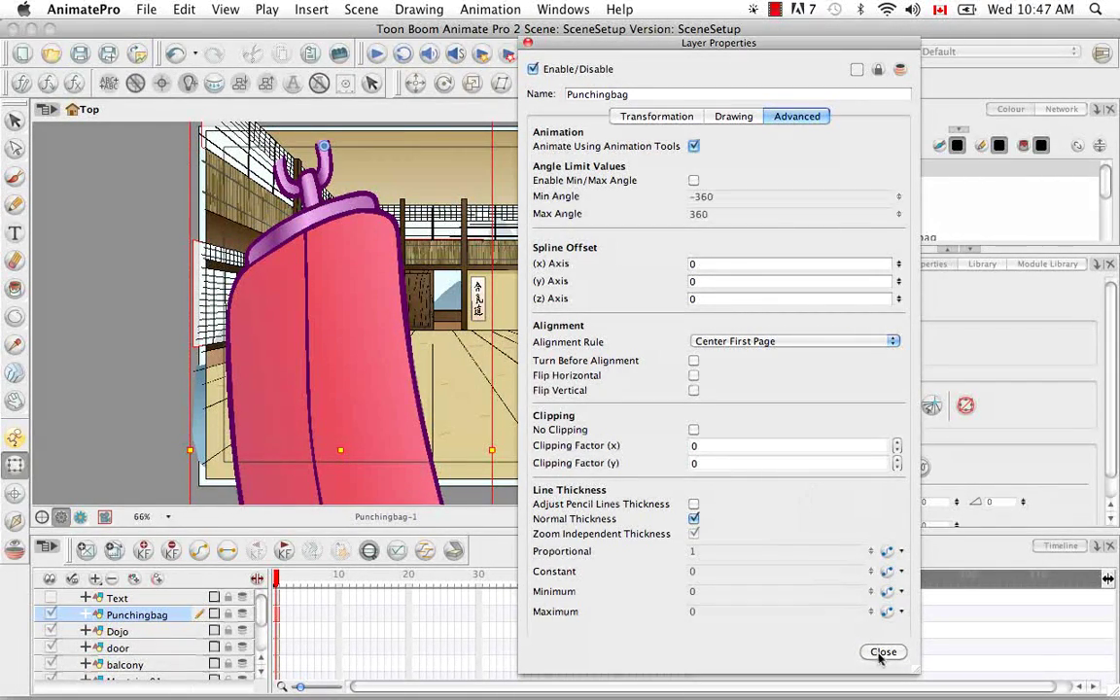
Close Layer Properties, apply Animation > Reset All, and deselect the punching bag
{"action": "left_click", "coordinate": [882, 653]}
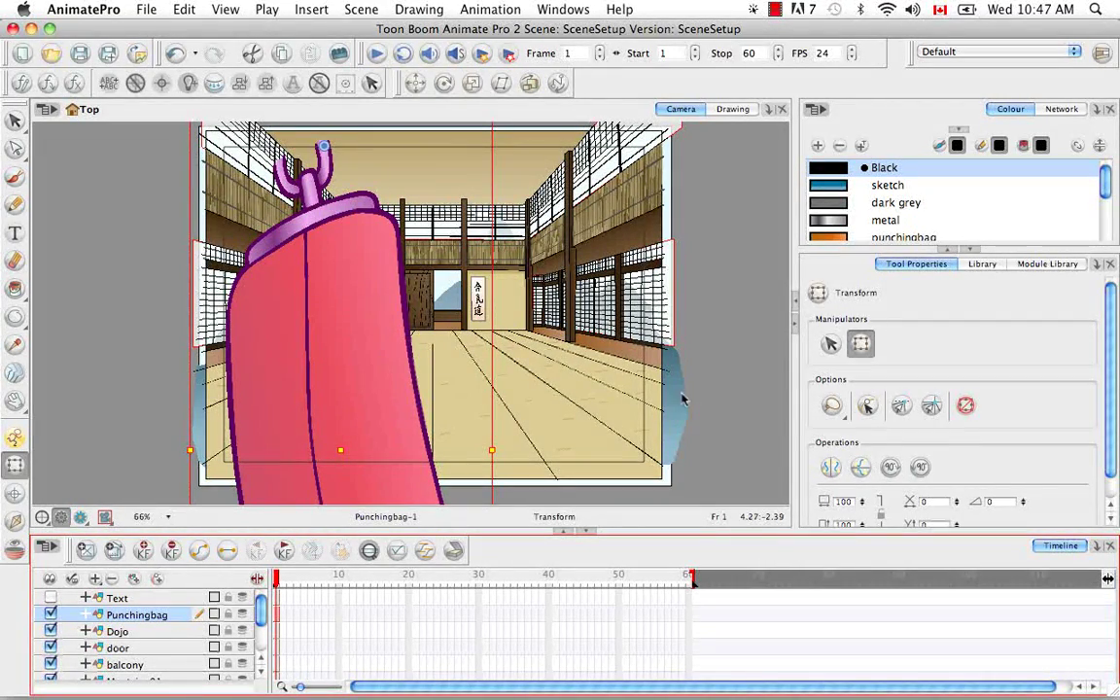
{"action": "left_click", "coordinate": [481, 9]}
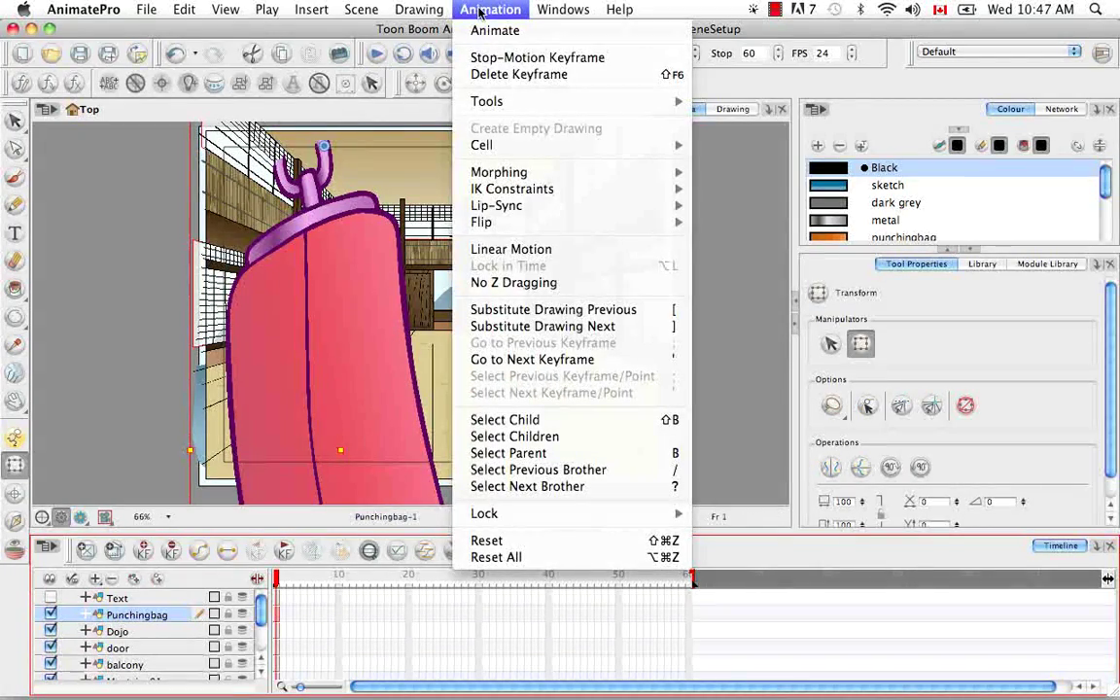
{"action": "left_click", "coordinate": [517, 558]}
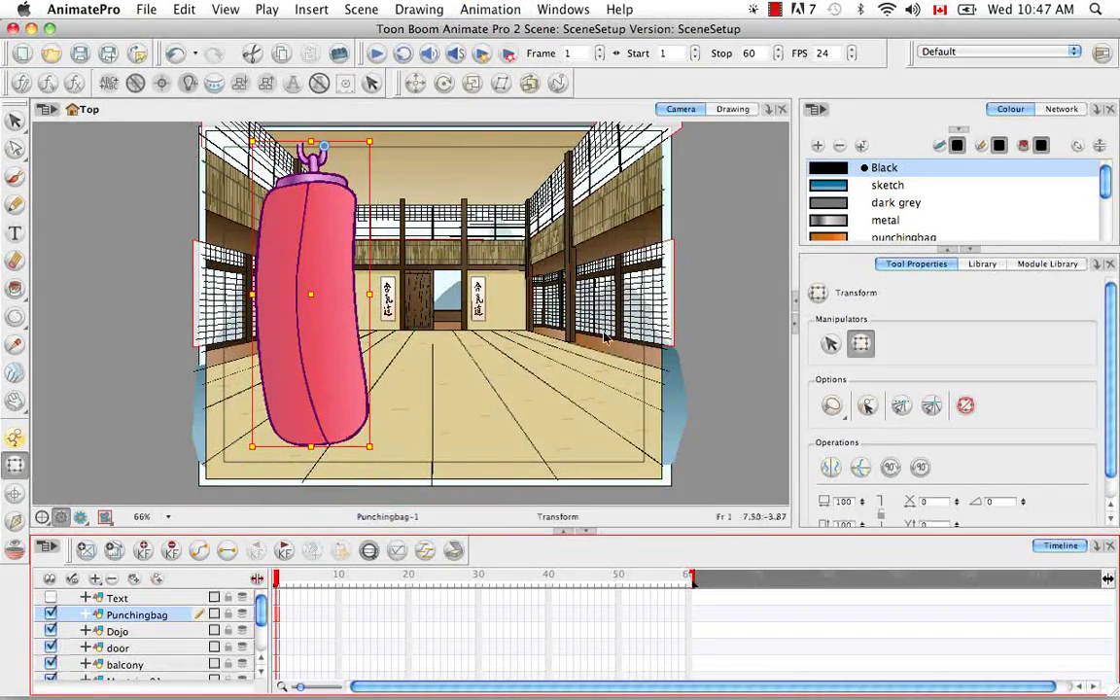
{"action": "left_click", "coordinate": [722, 292]}
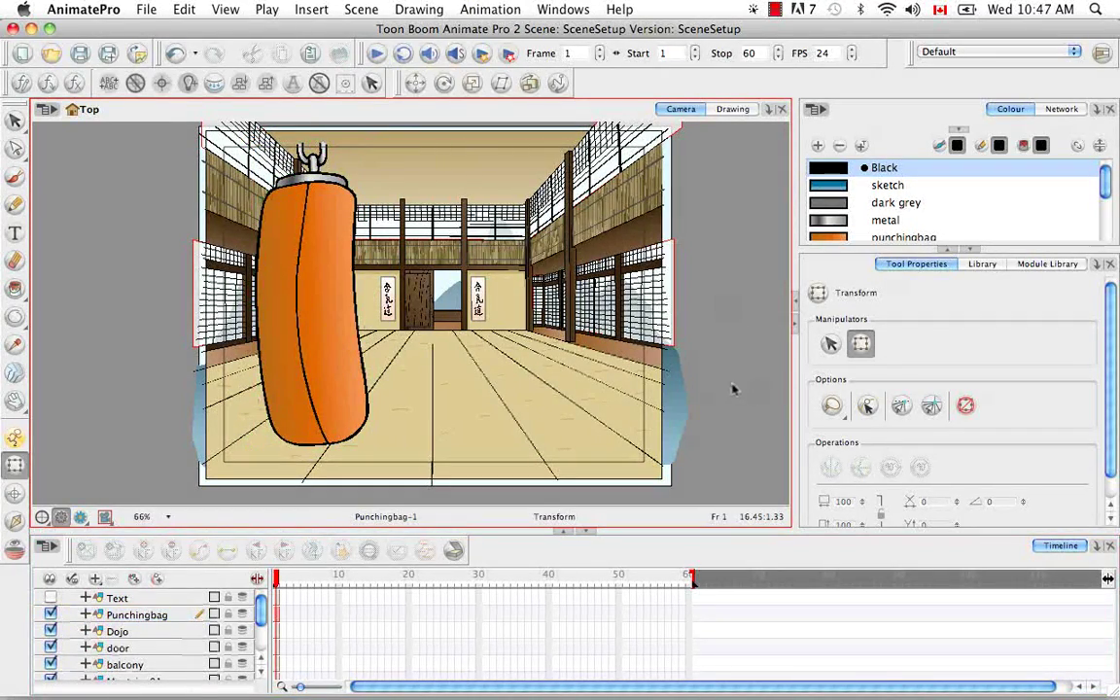